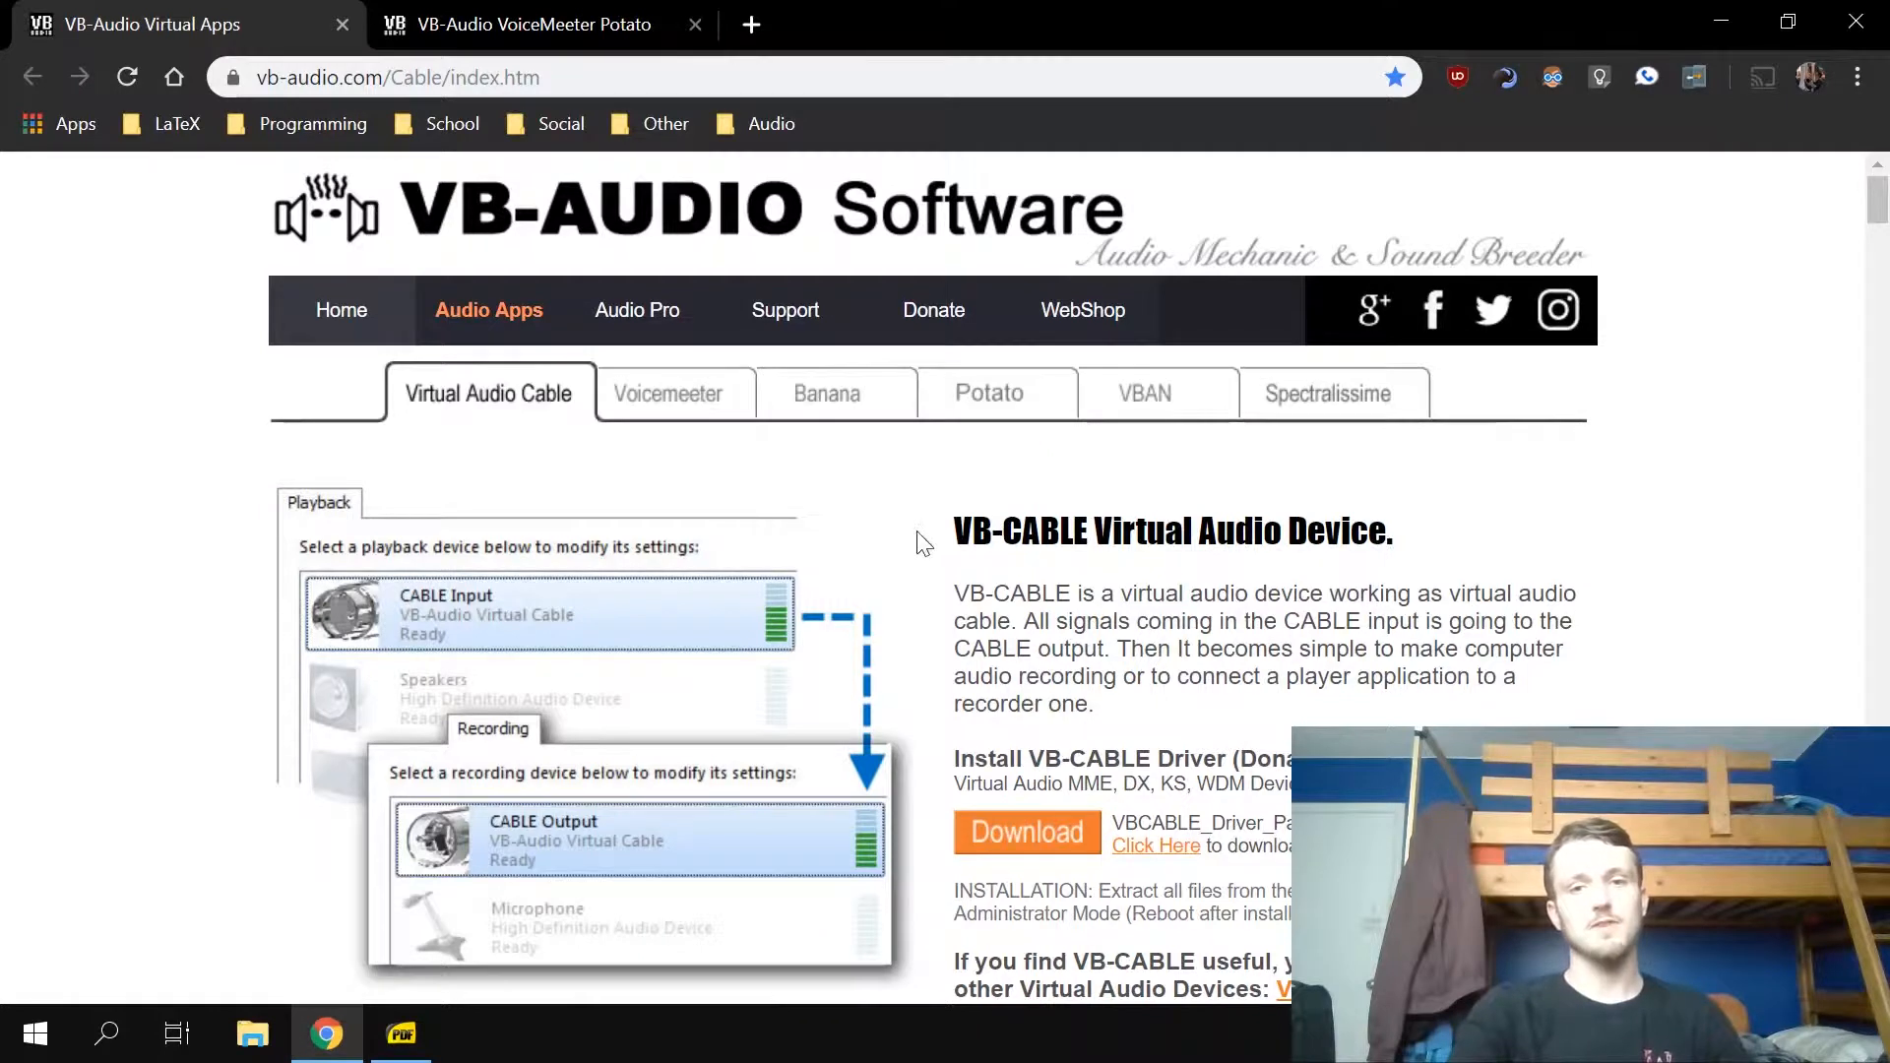
# Step: Examine the VB-CABLE Virtual Audio Device description and its driver download on the VB-Audio site
pyautogui.moveTo(940, 478); pyautogui.dragTo(1413, 528)
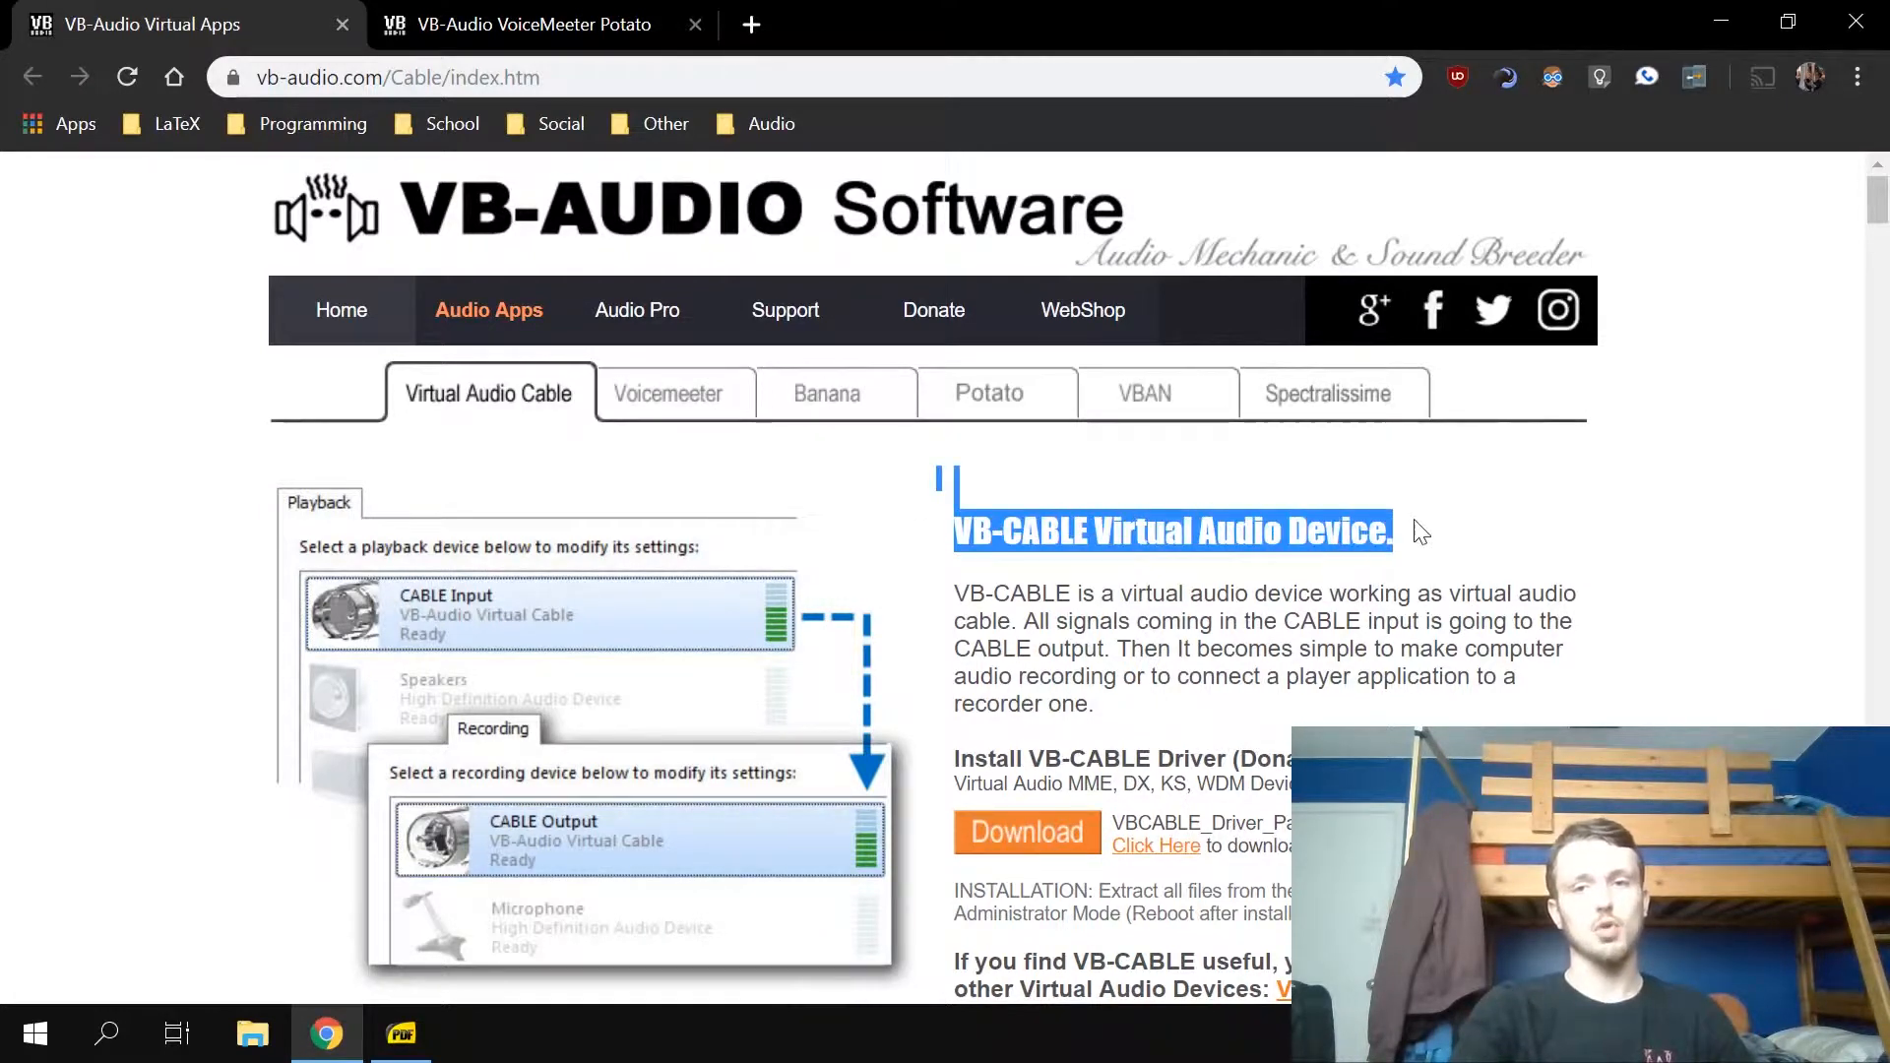
pyautogui.click(1260, 700)
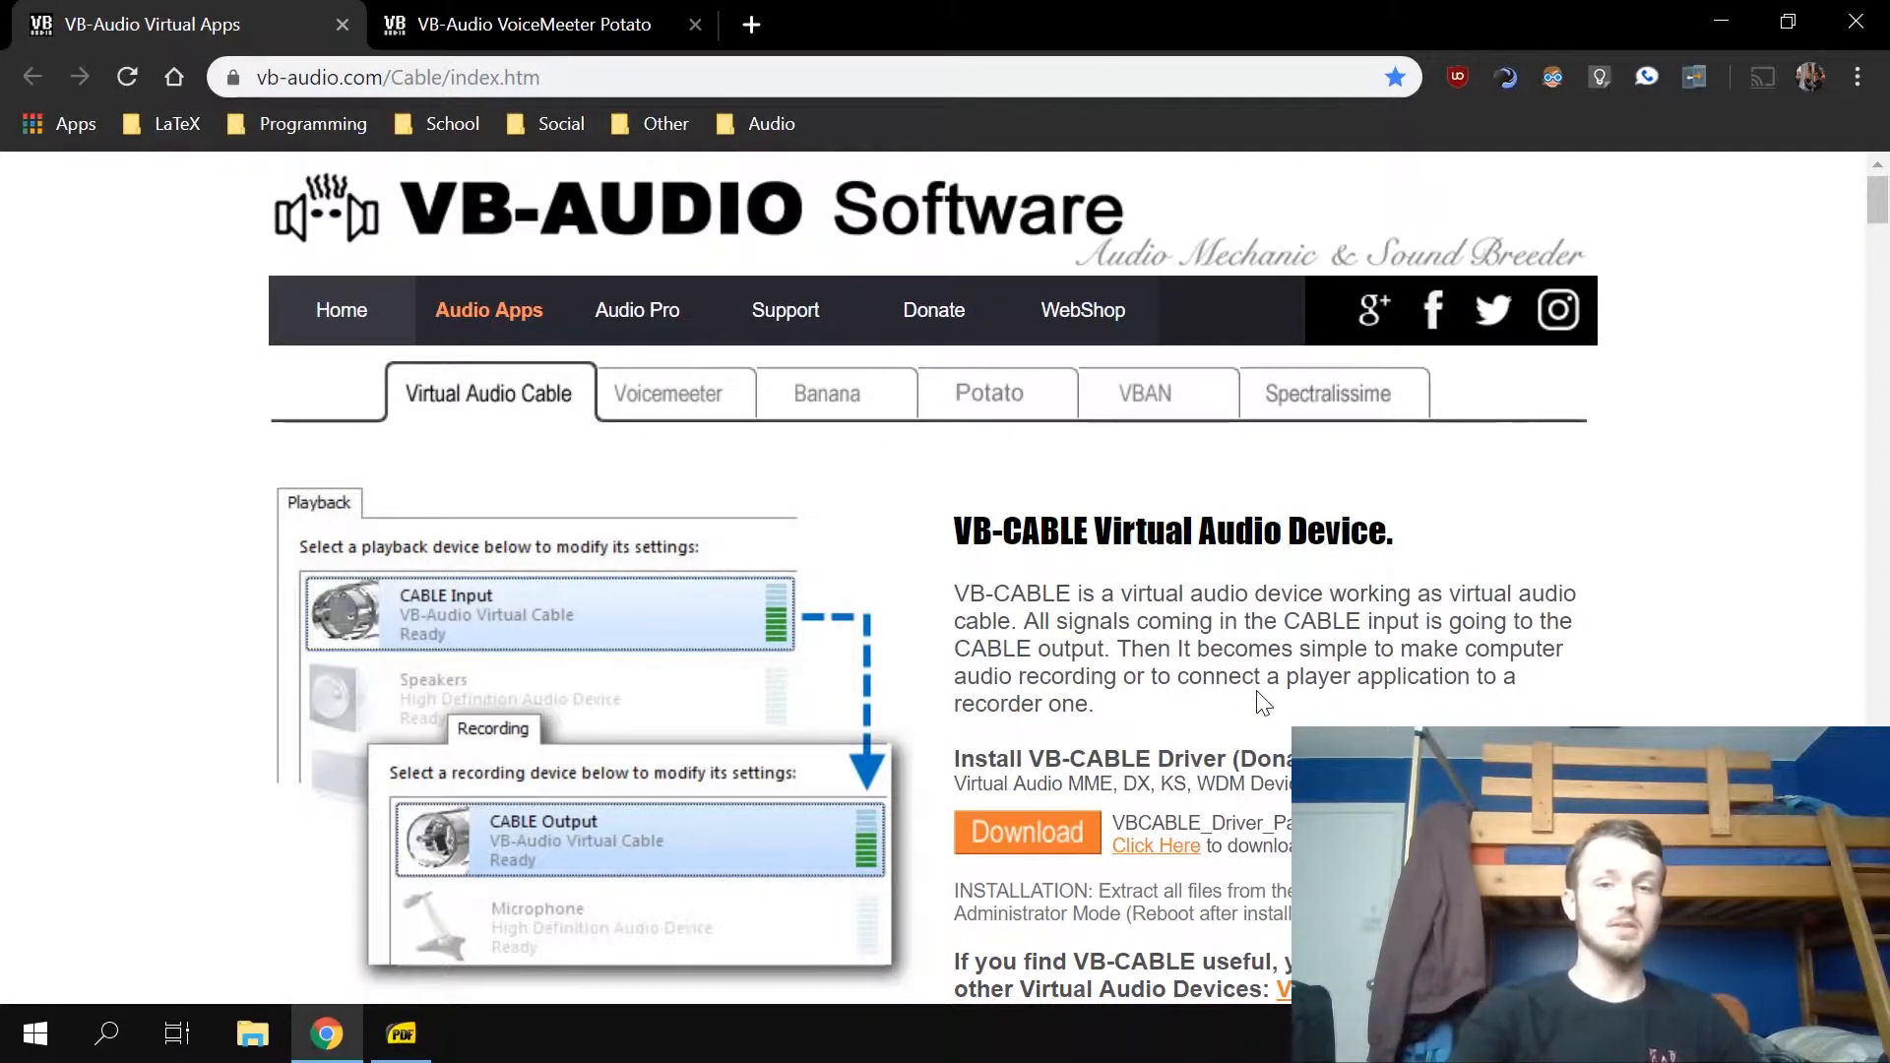
pyautogui.scroll(-2, 1262, 701)
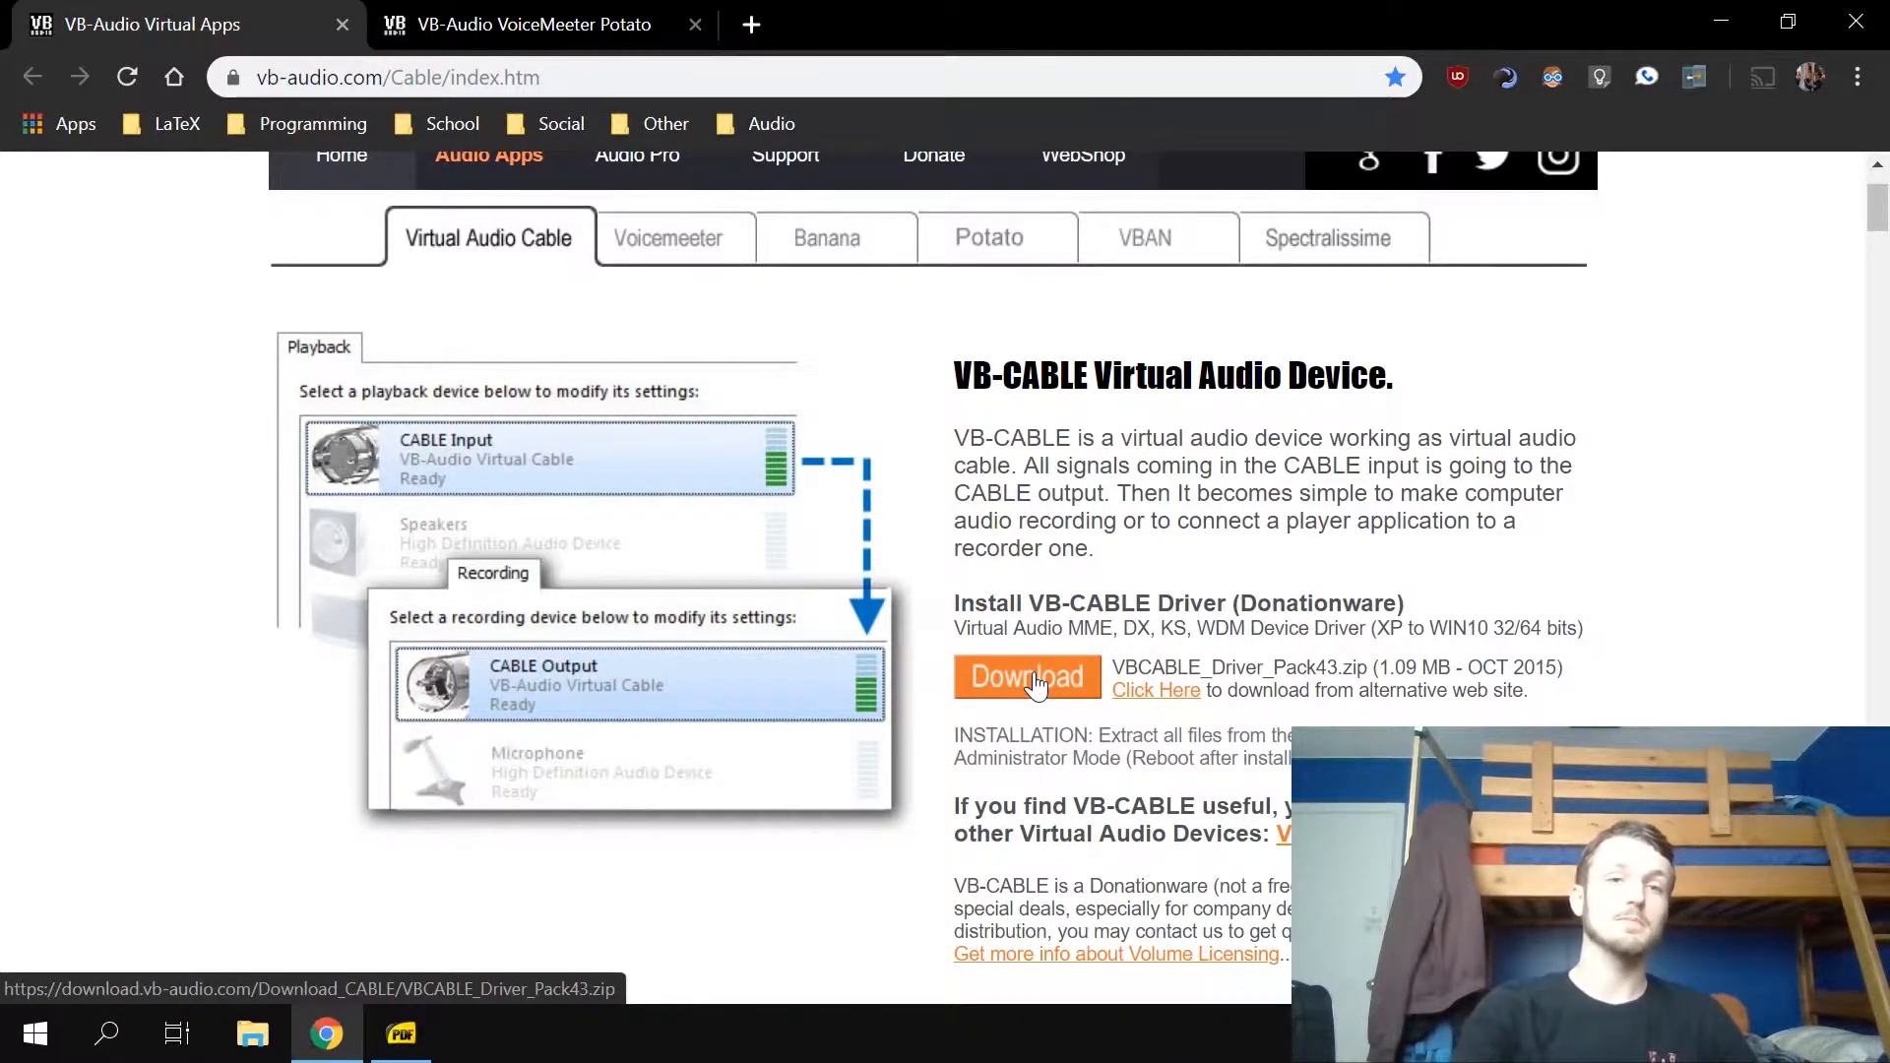
# Step: Look over the mixer overview on the VB-Audio VoiceMeeter Potato page
pyautogui.click(550, 22)
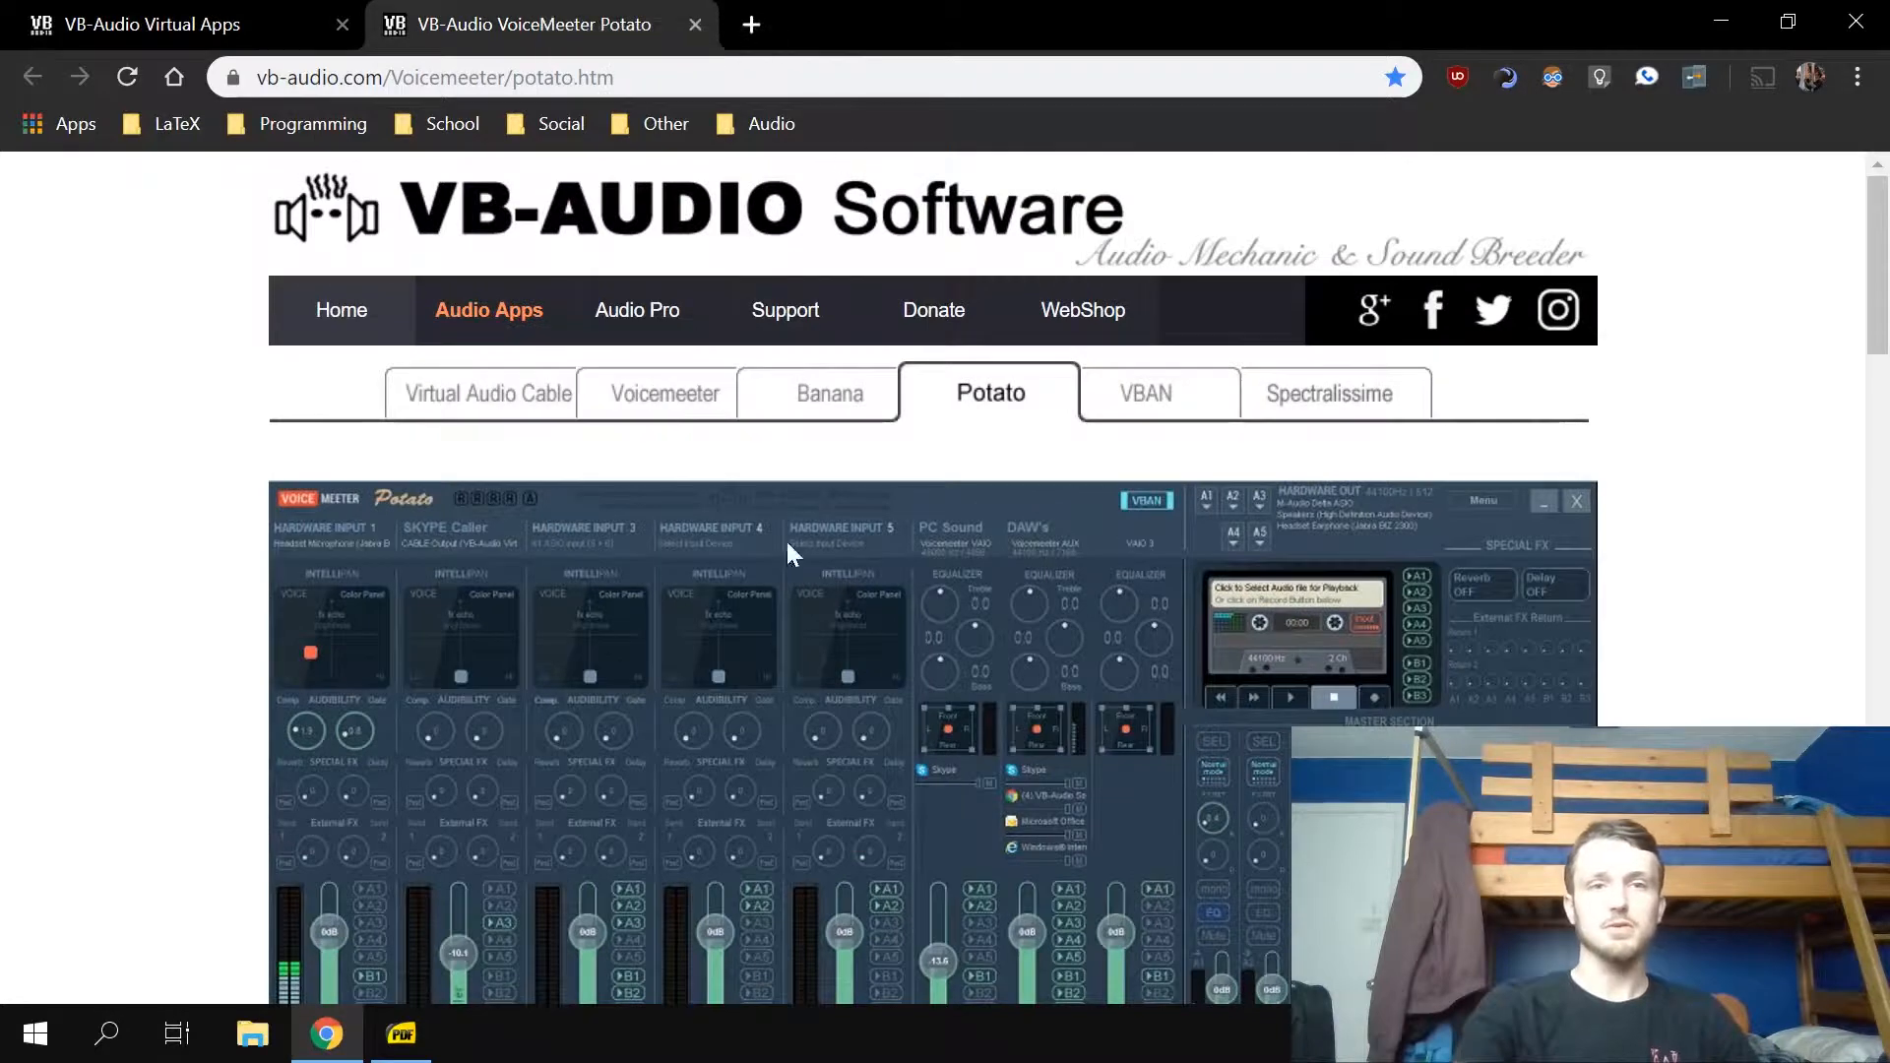
pyautogui.scroll(-4, 1059, 664)
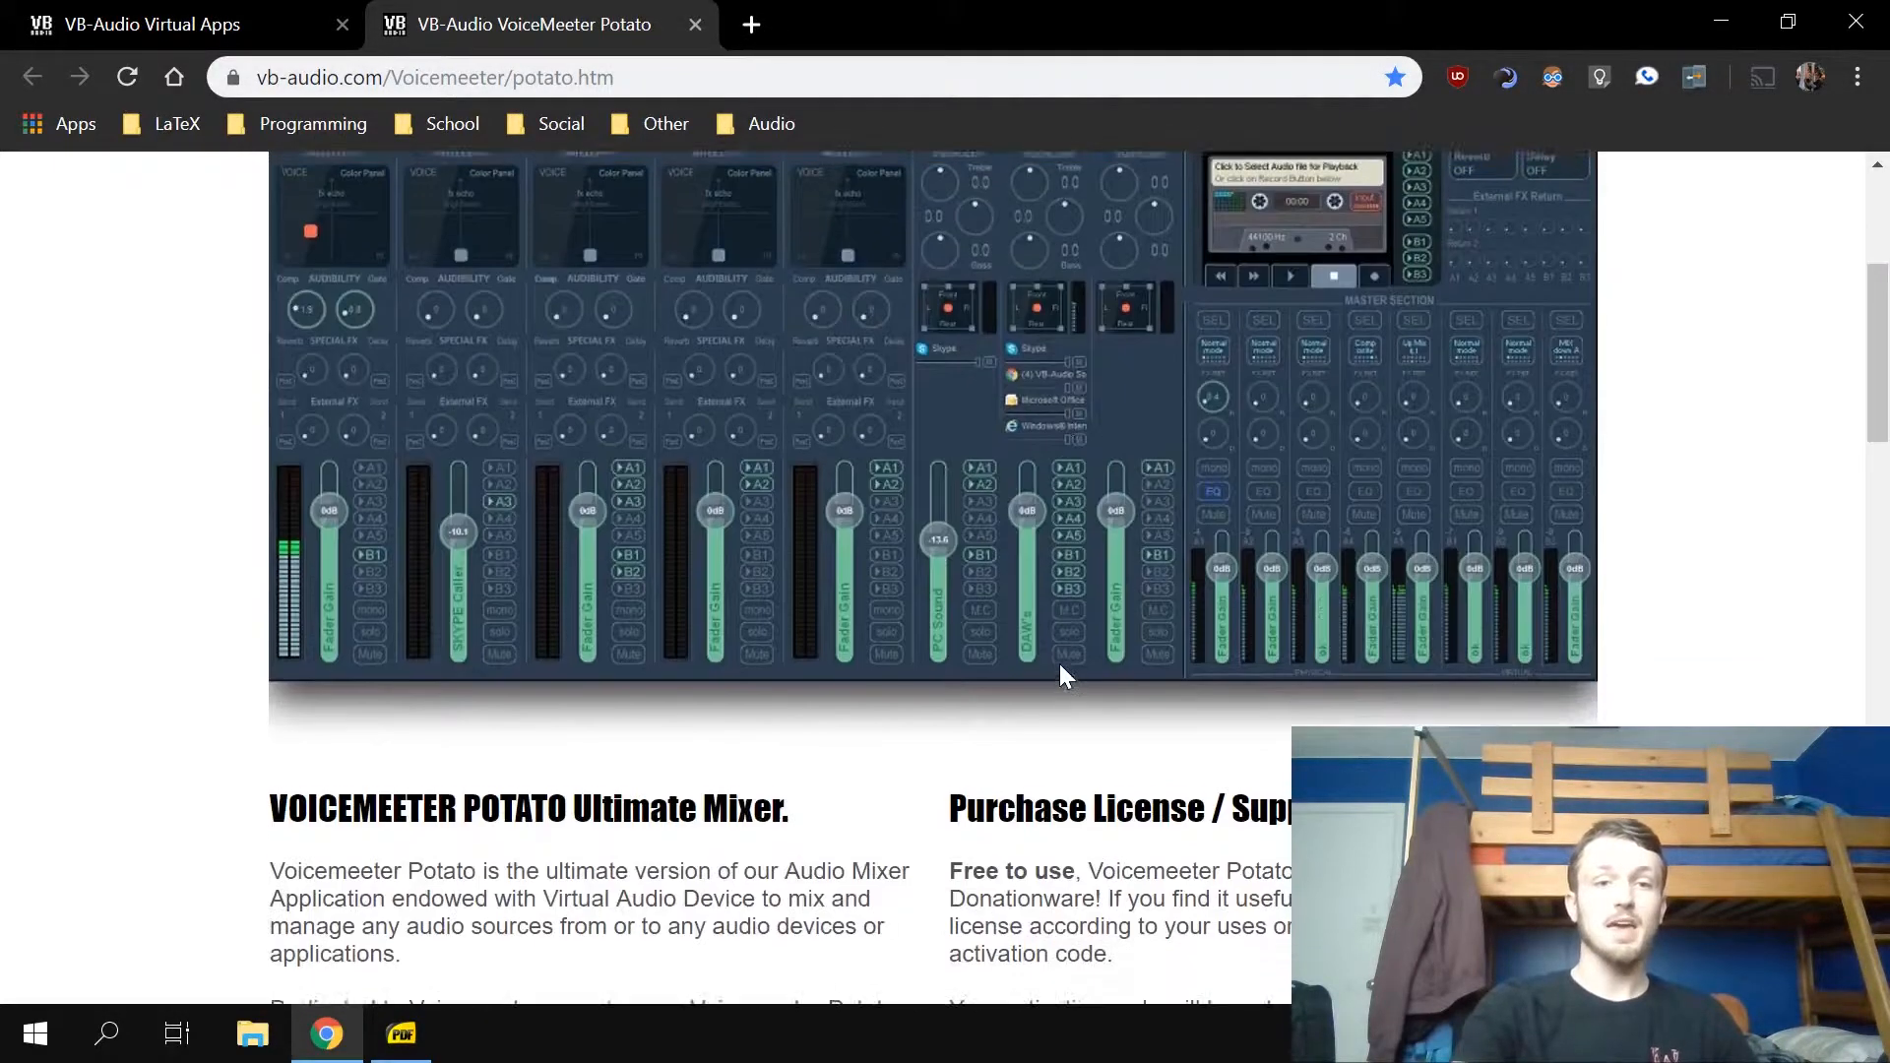
pyautogui.scroll(1, 1061, 672)
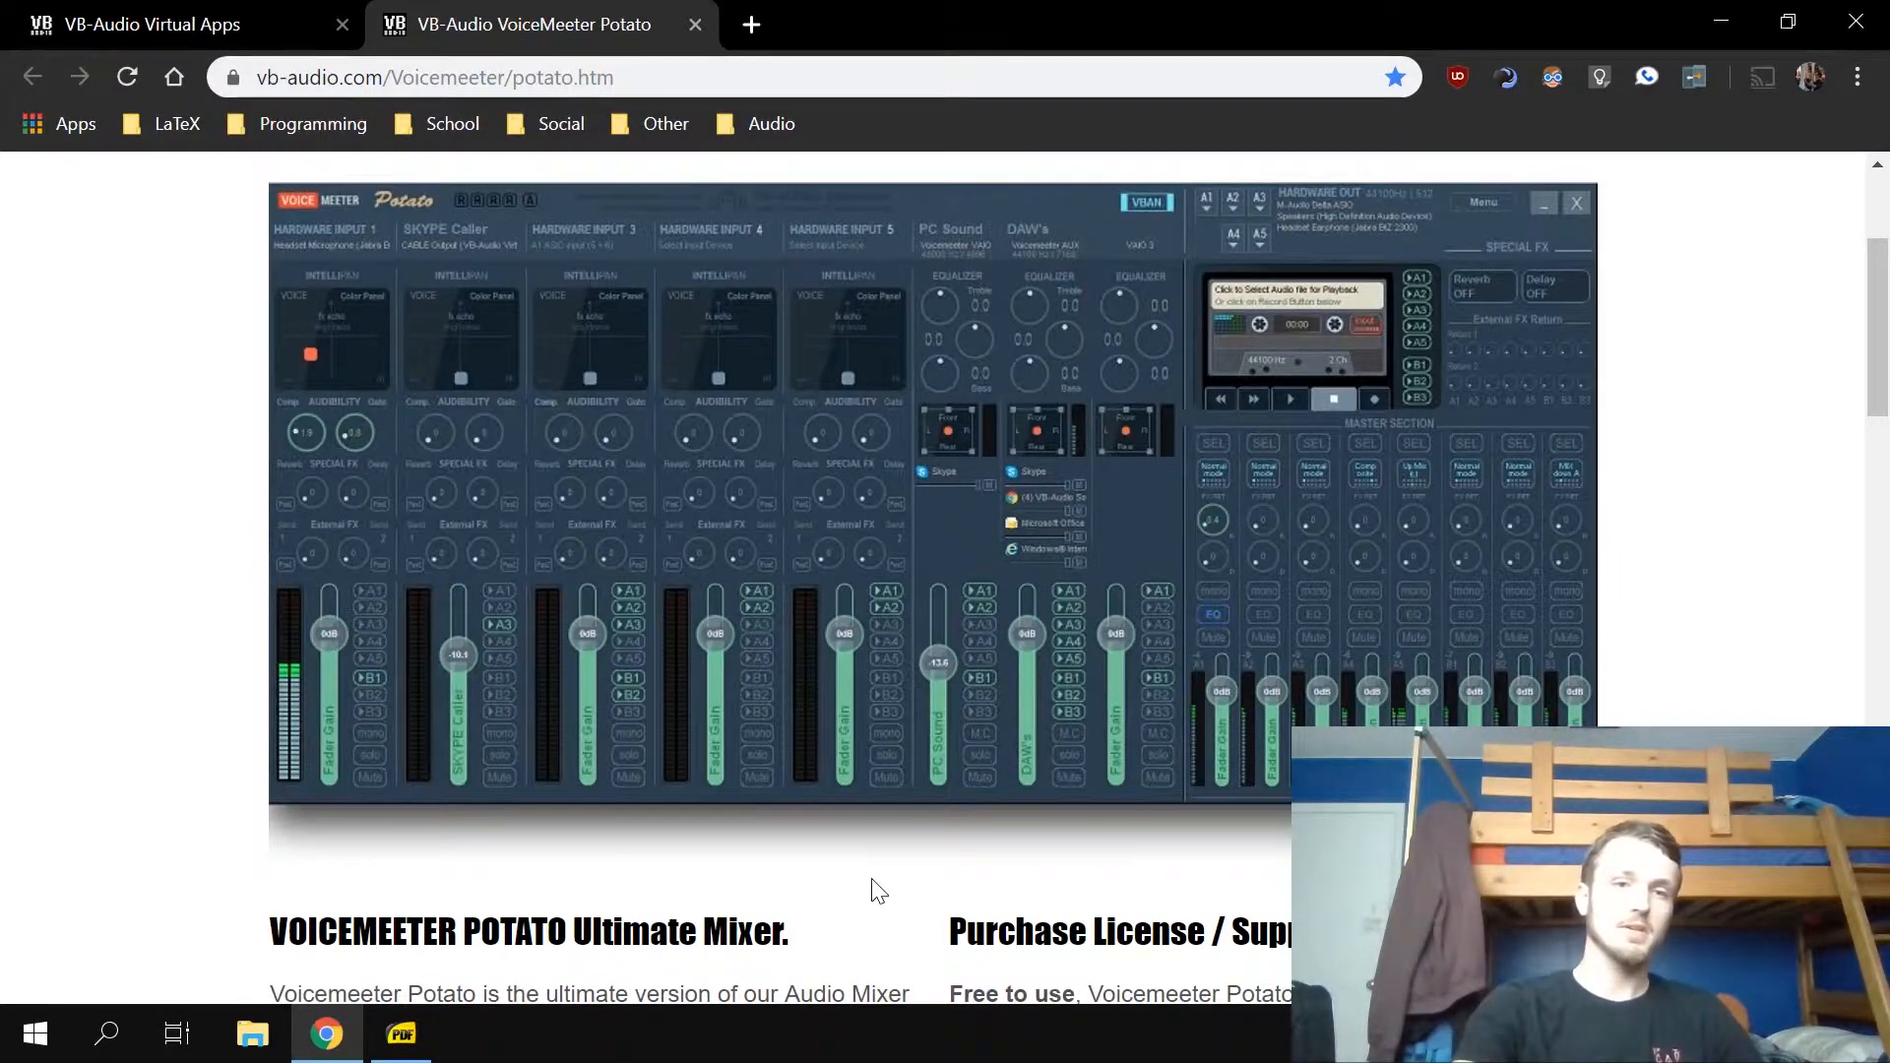
pyautogui.scroll(3, 871, 878)
# Step: Open the standard Voicemeeter product page and look at its smaller mixer layout
pyautogui.click(684, 385)
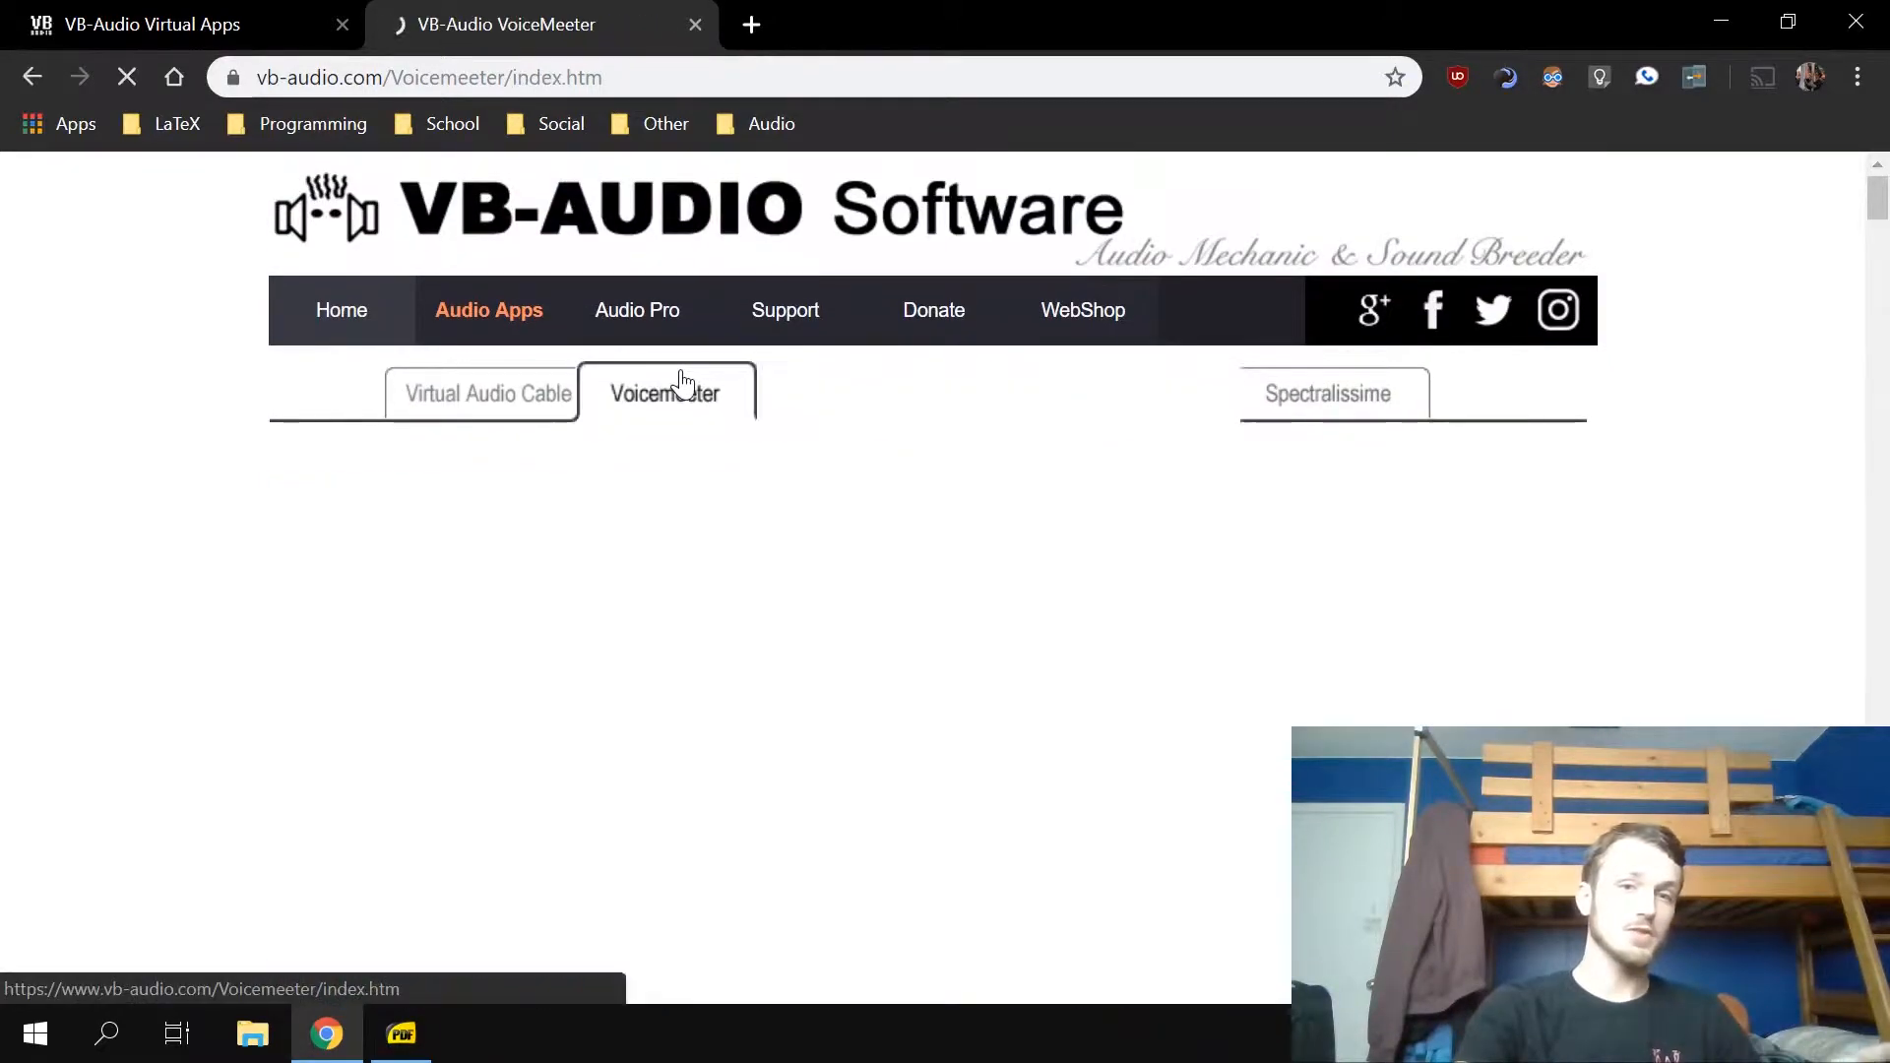
pyautogui.scroll(-3, 900, 605)
pyautogui.scroll(-3, 900, 605)
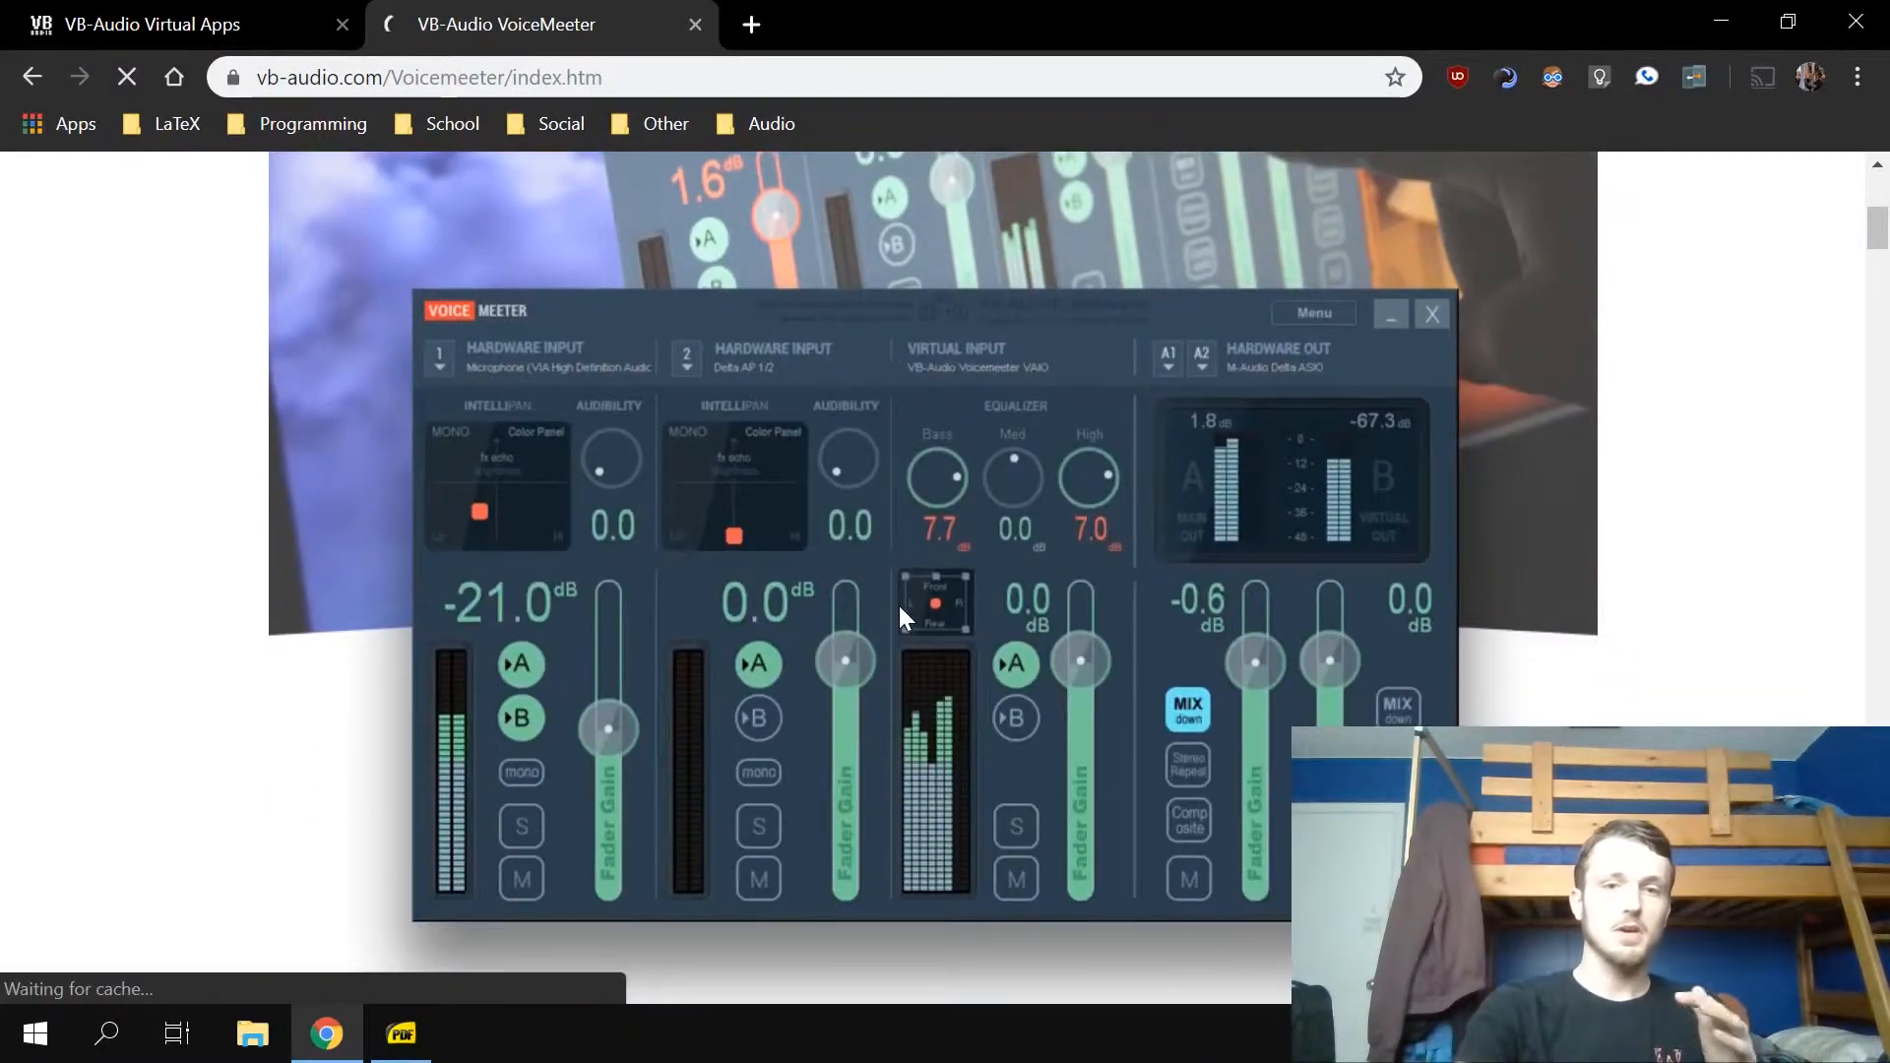
pyautogui.scroll(4, 900, 605)
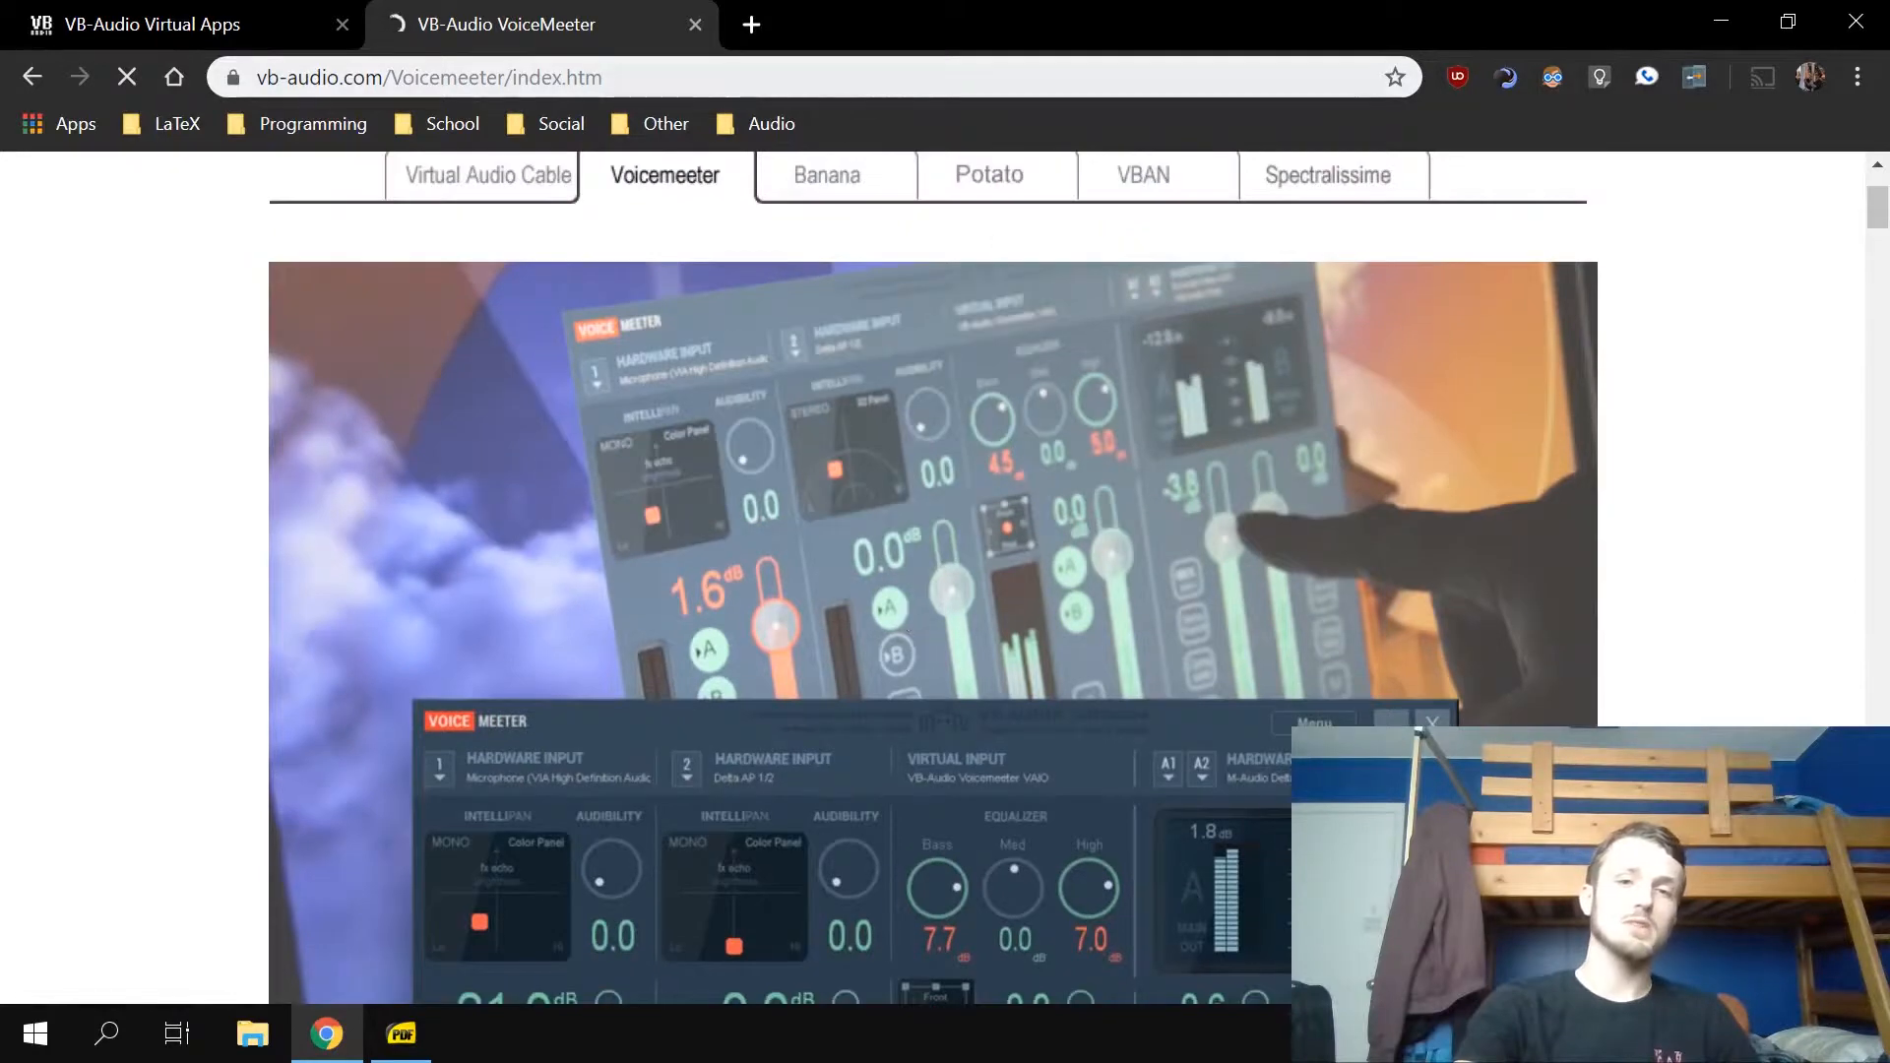
# Step: Return to the Voicemeeter Potato page and examine its ZIP and EXE download options and installation notes
pyautogui.click(971, 187)
pyautogui.scroll(-3, 1244, 716)
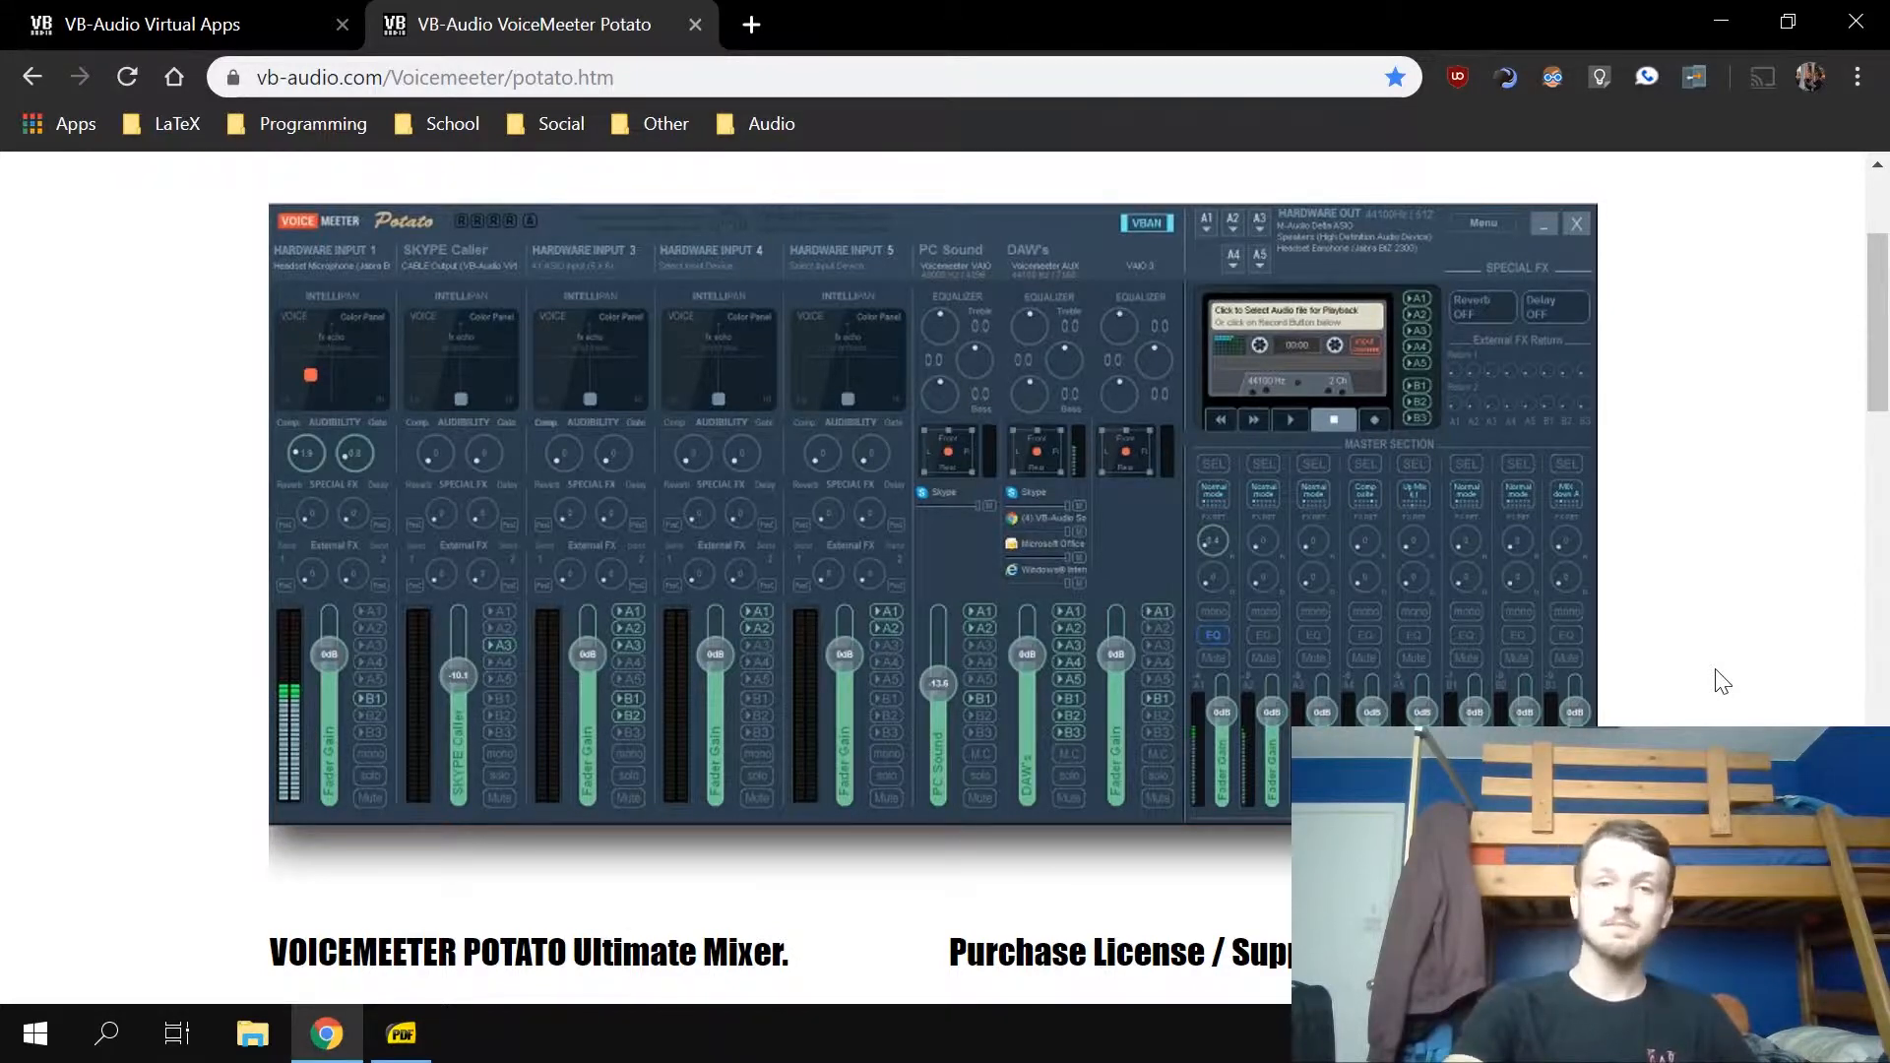
pyautogui.scroll(-7, 1755, 426)
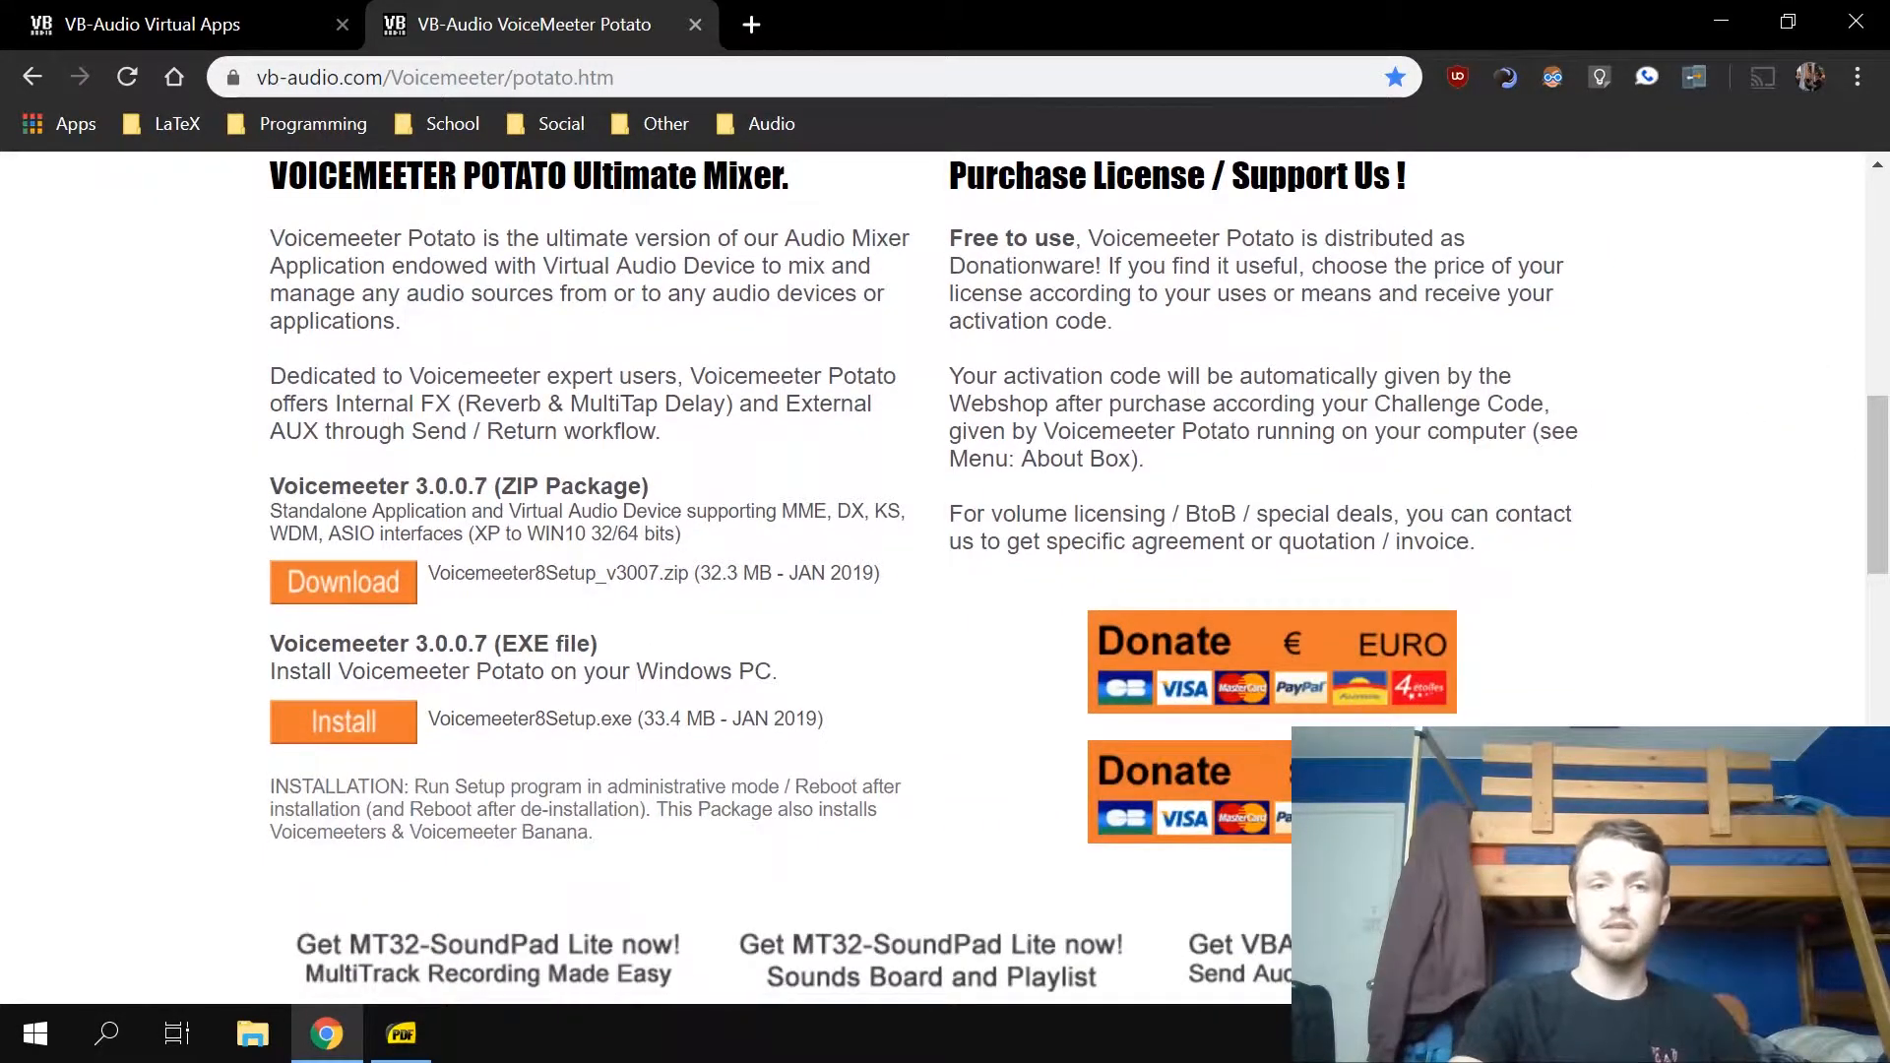
pyautogui.scroll(10, 1023, 580)
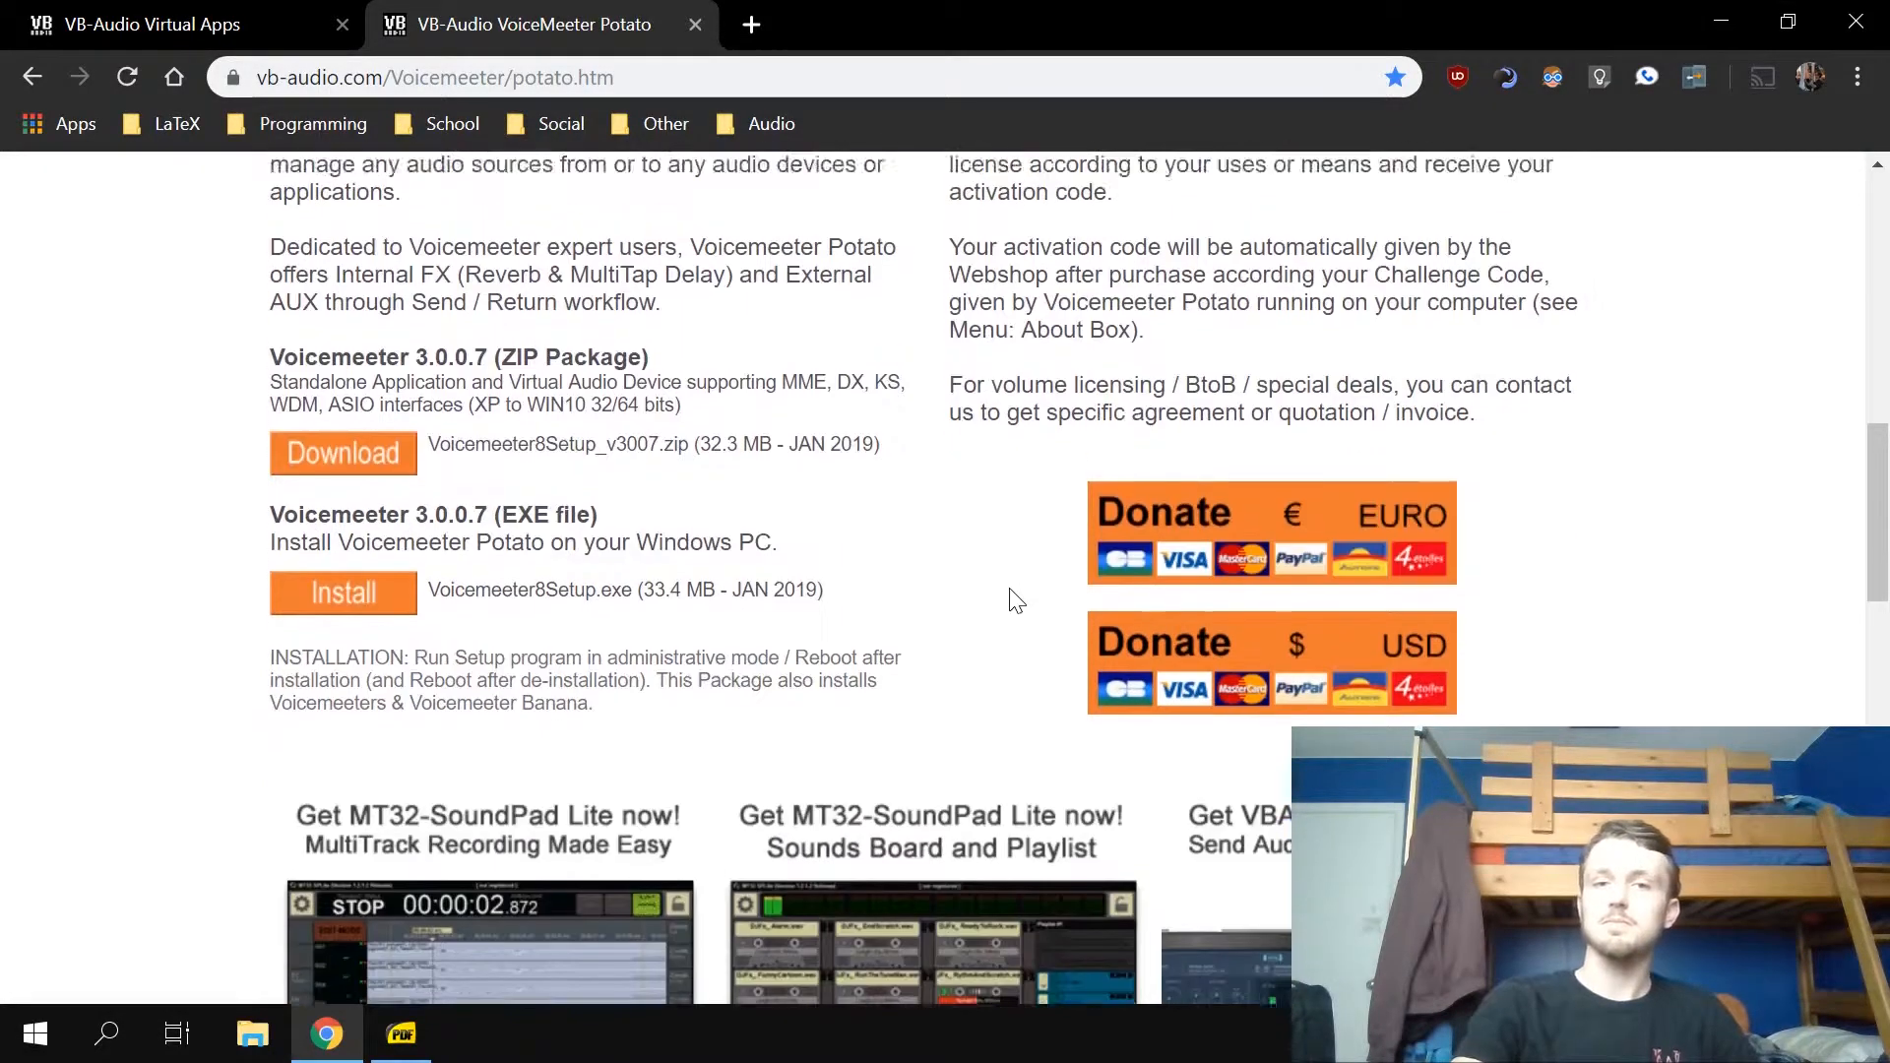
# Step: Minimize the browser and extract the VBCABLE_Driver_Pack43.zip archive into its own folder on the desktop with 7-Zip
pyautogui.click(1711, 14)
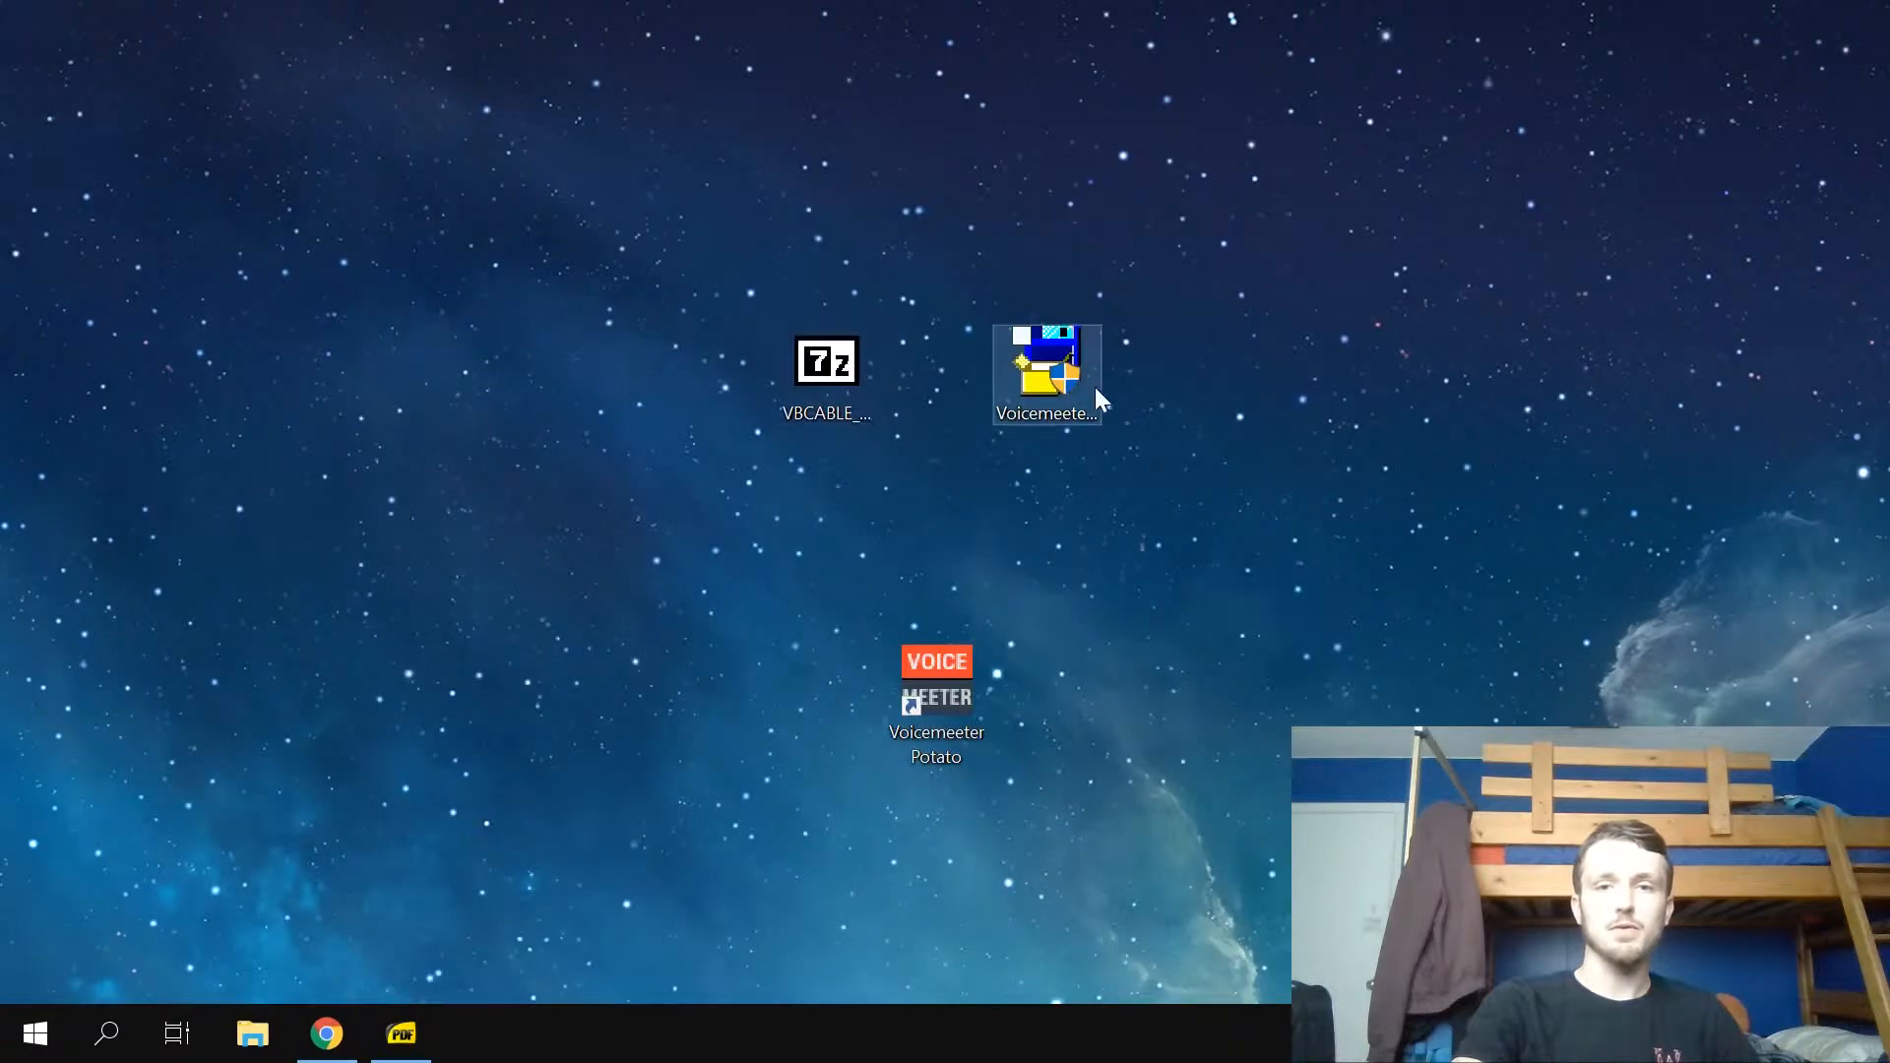
pyautogui.click(835, 392)
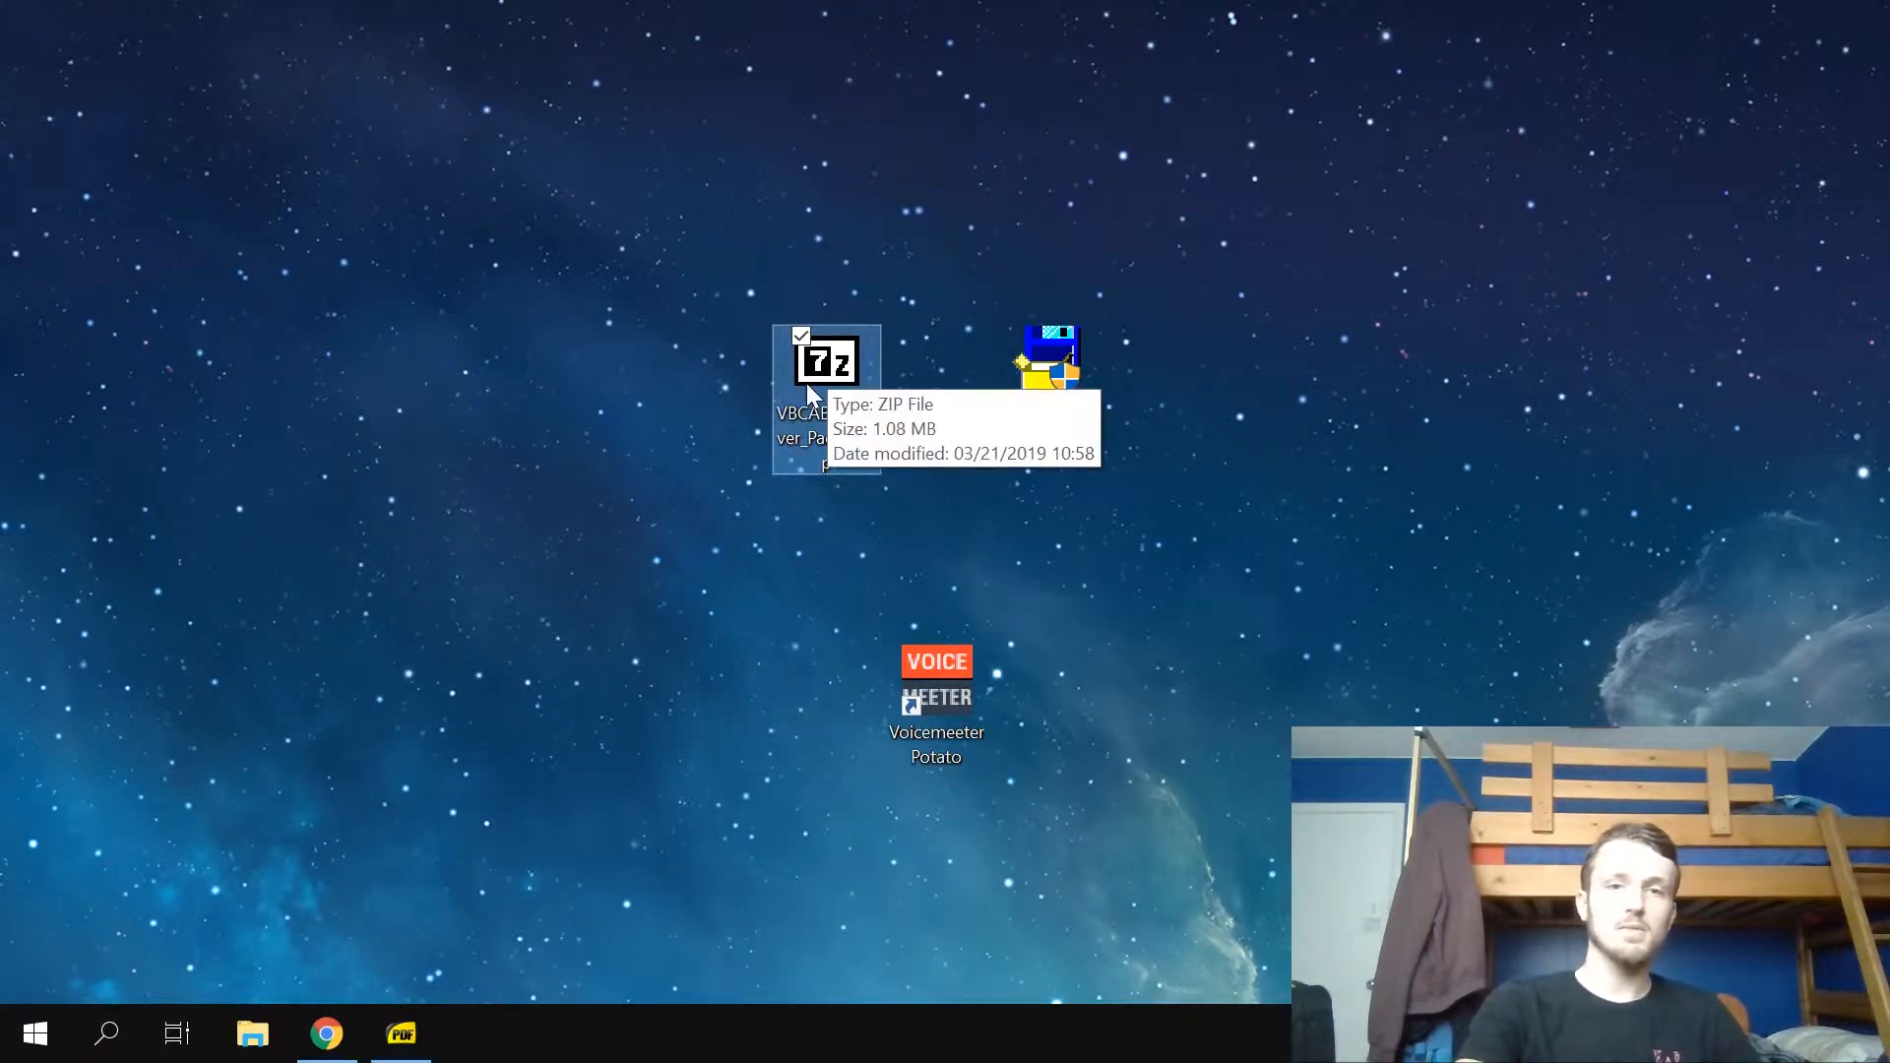
pyautogui.rightClick(806, 385)
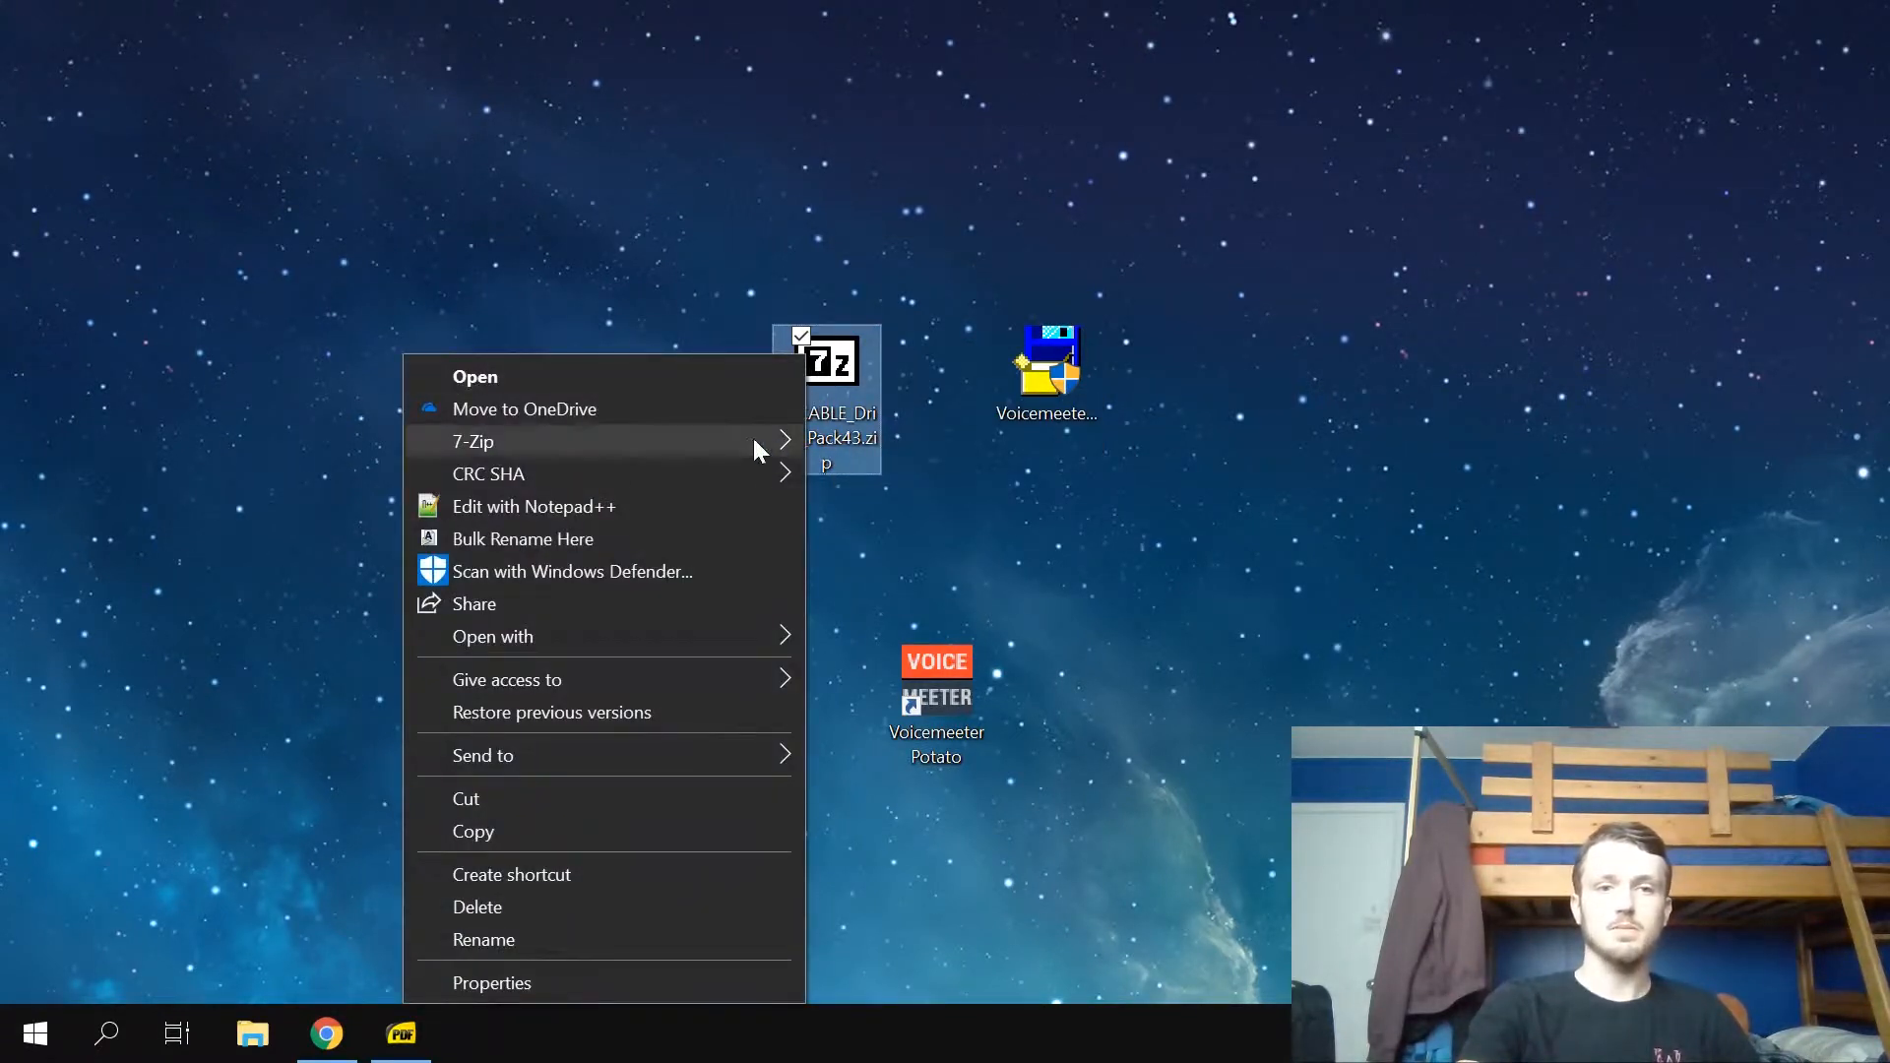
pyautogui.moveTo(752, 439)
pyautogui.click(990, 581)
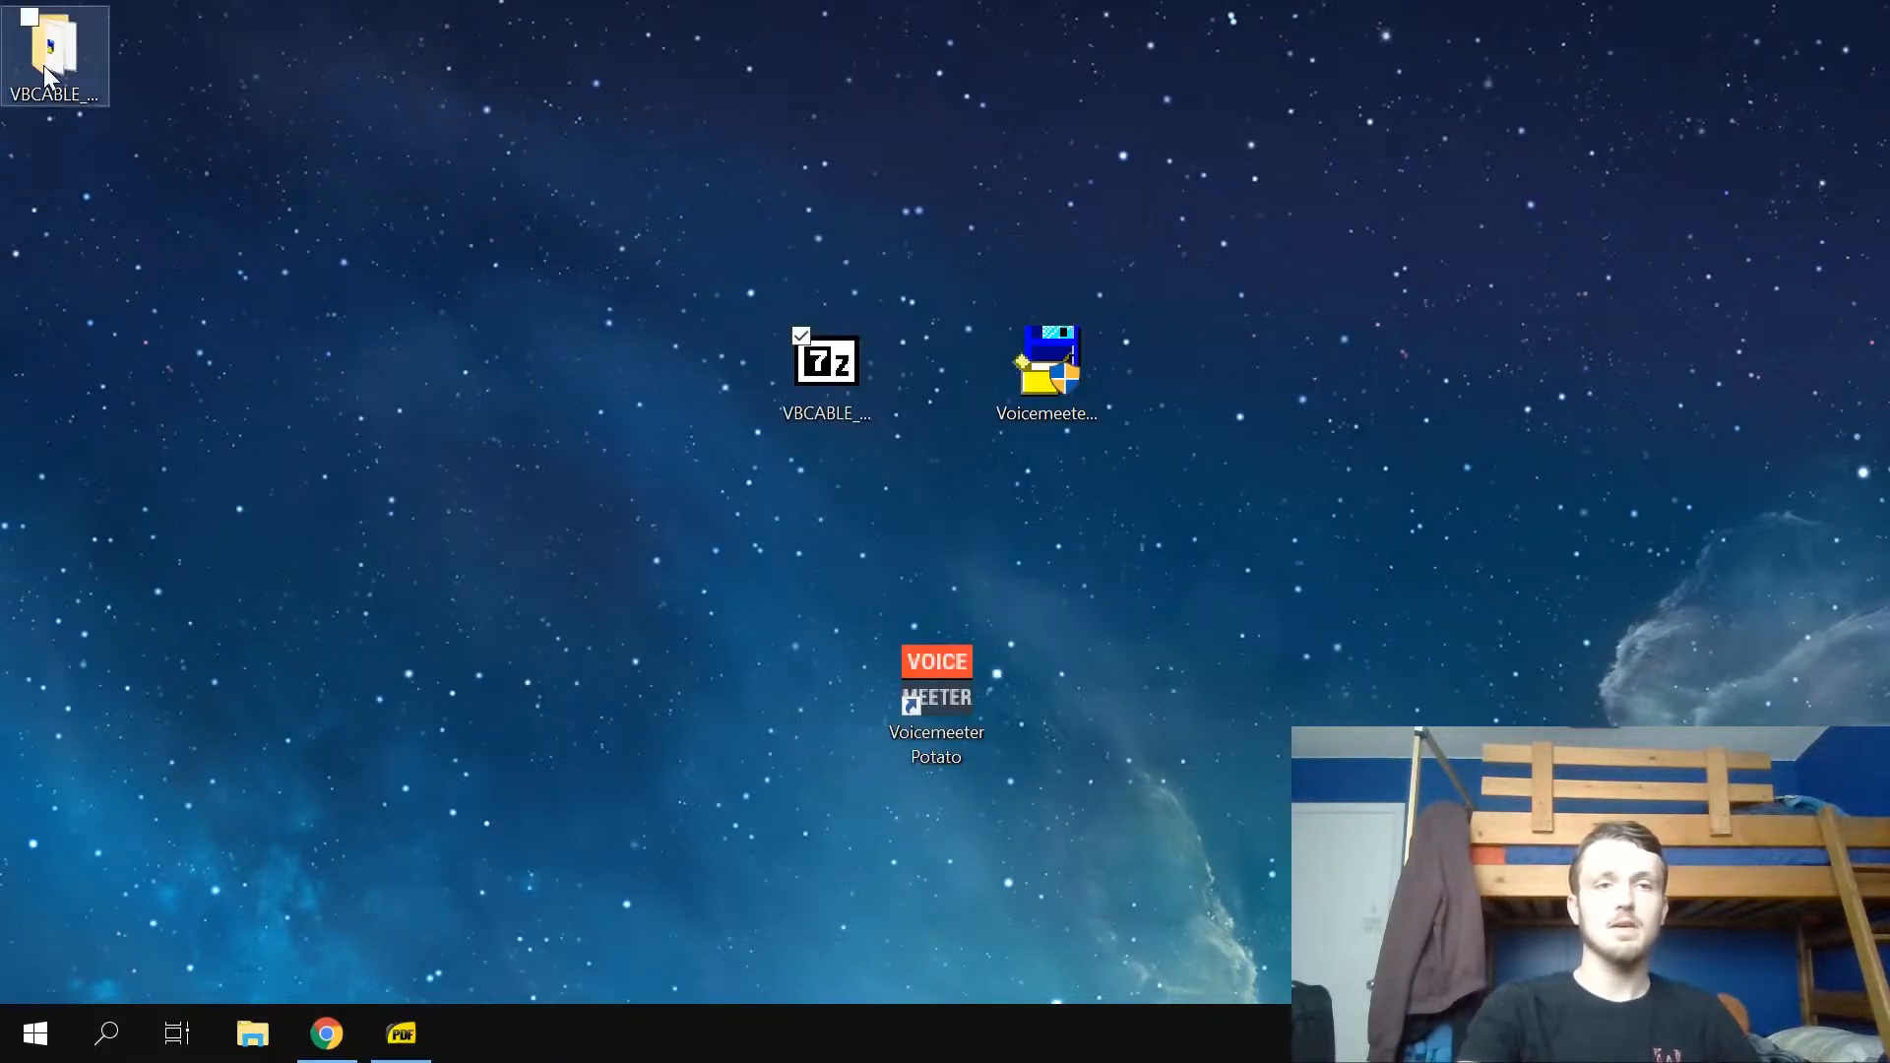
# Step: Place the extracted VBCABLE_Driver_Pack43 folder directly above its archive on the desktop and open it to find the setup files
pyautogui.moveTo(43, 65); pyautogui.dragTo(795, 256)
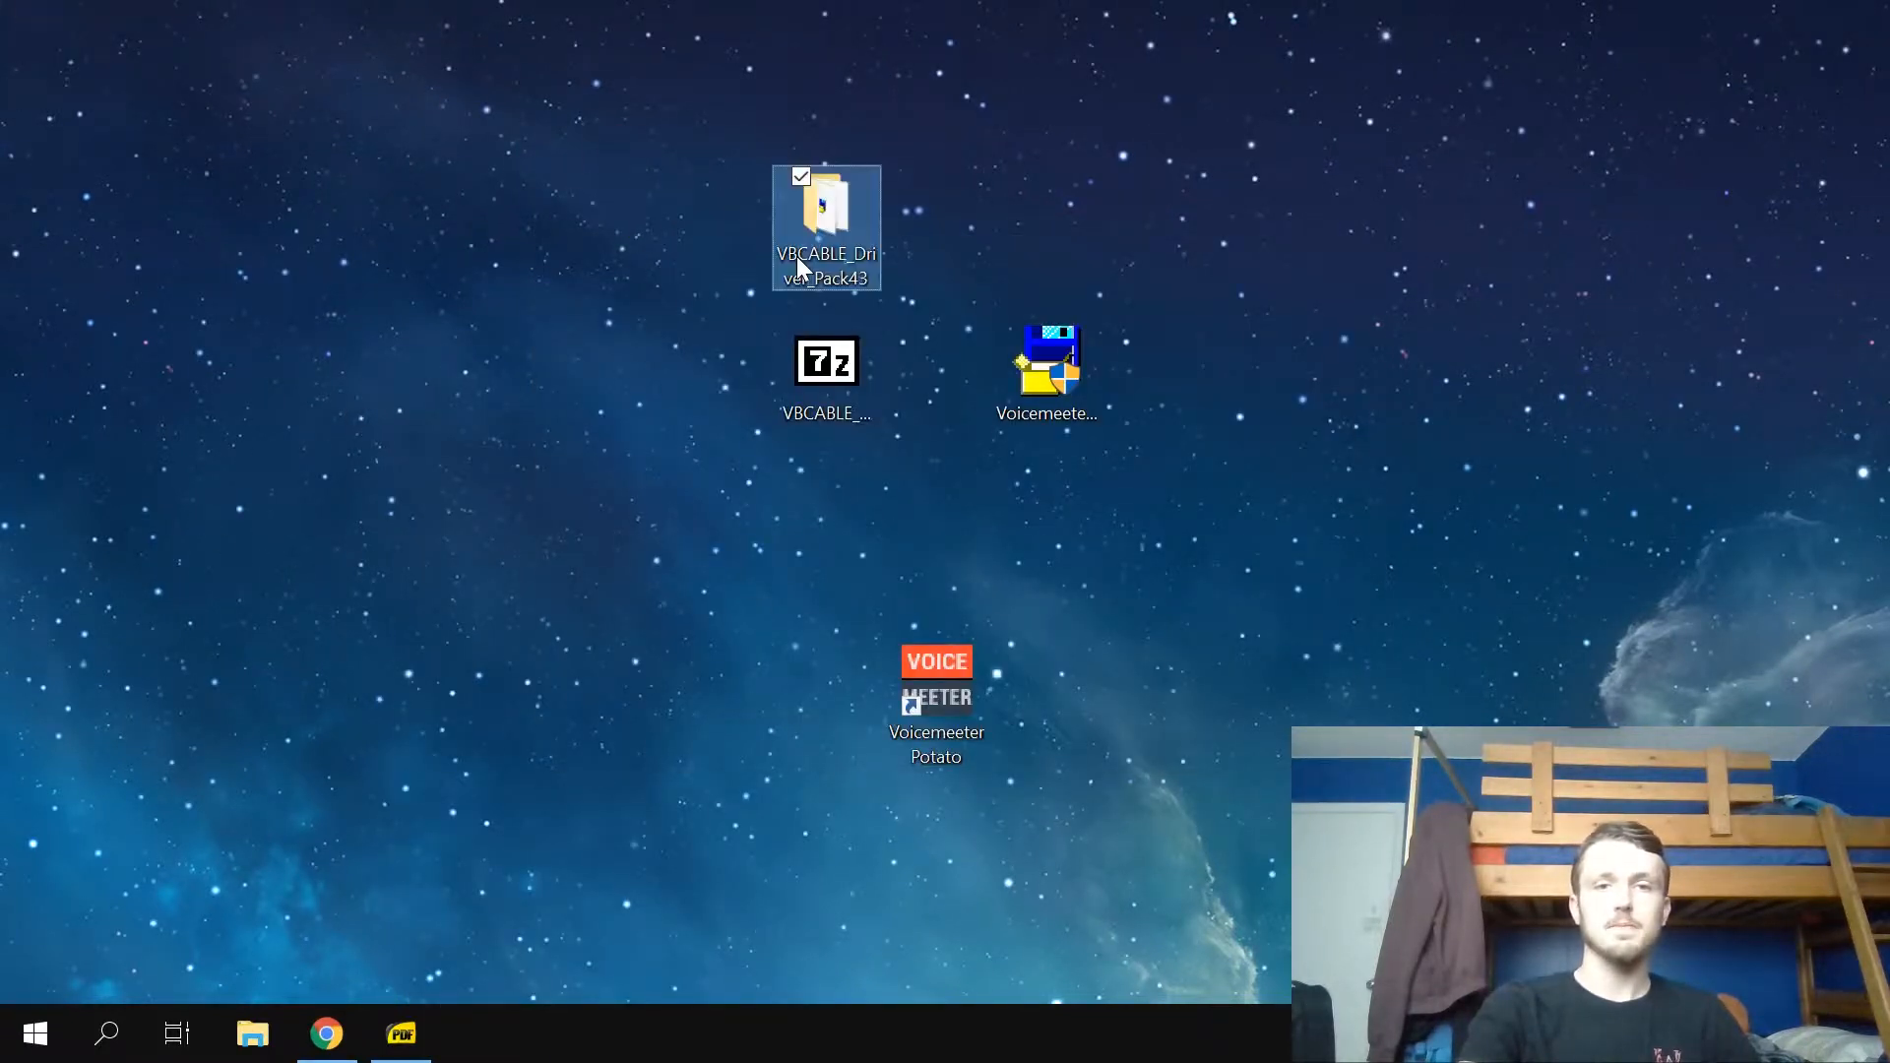
pyautogui.doubleClick(833, 179)
pyautogui.scroll(-2, 1053, 384)
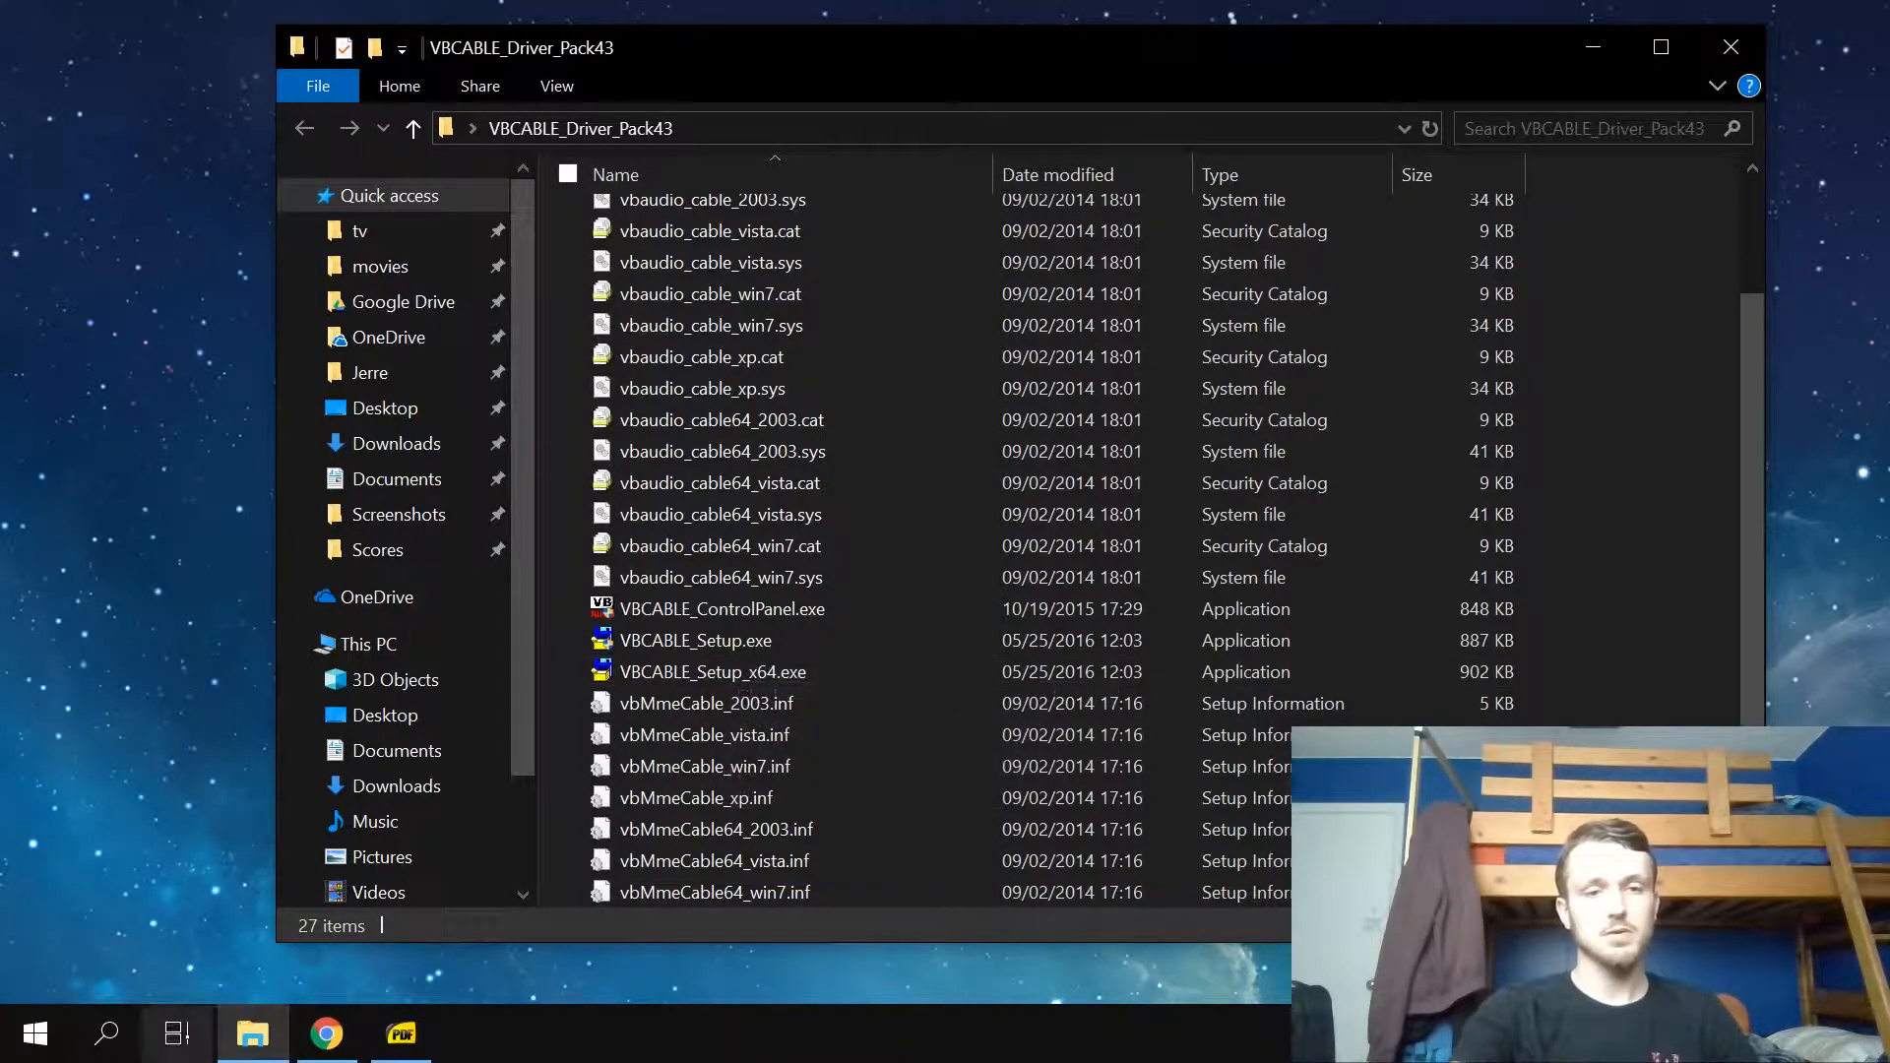
# Step: Check the computer's System Type in System Information and close the window
pyautogui.click(111, 1051)
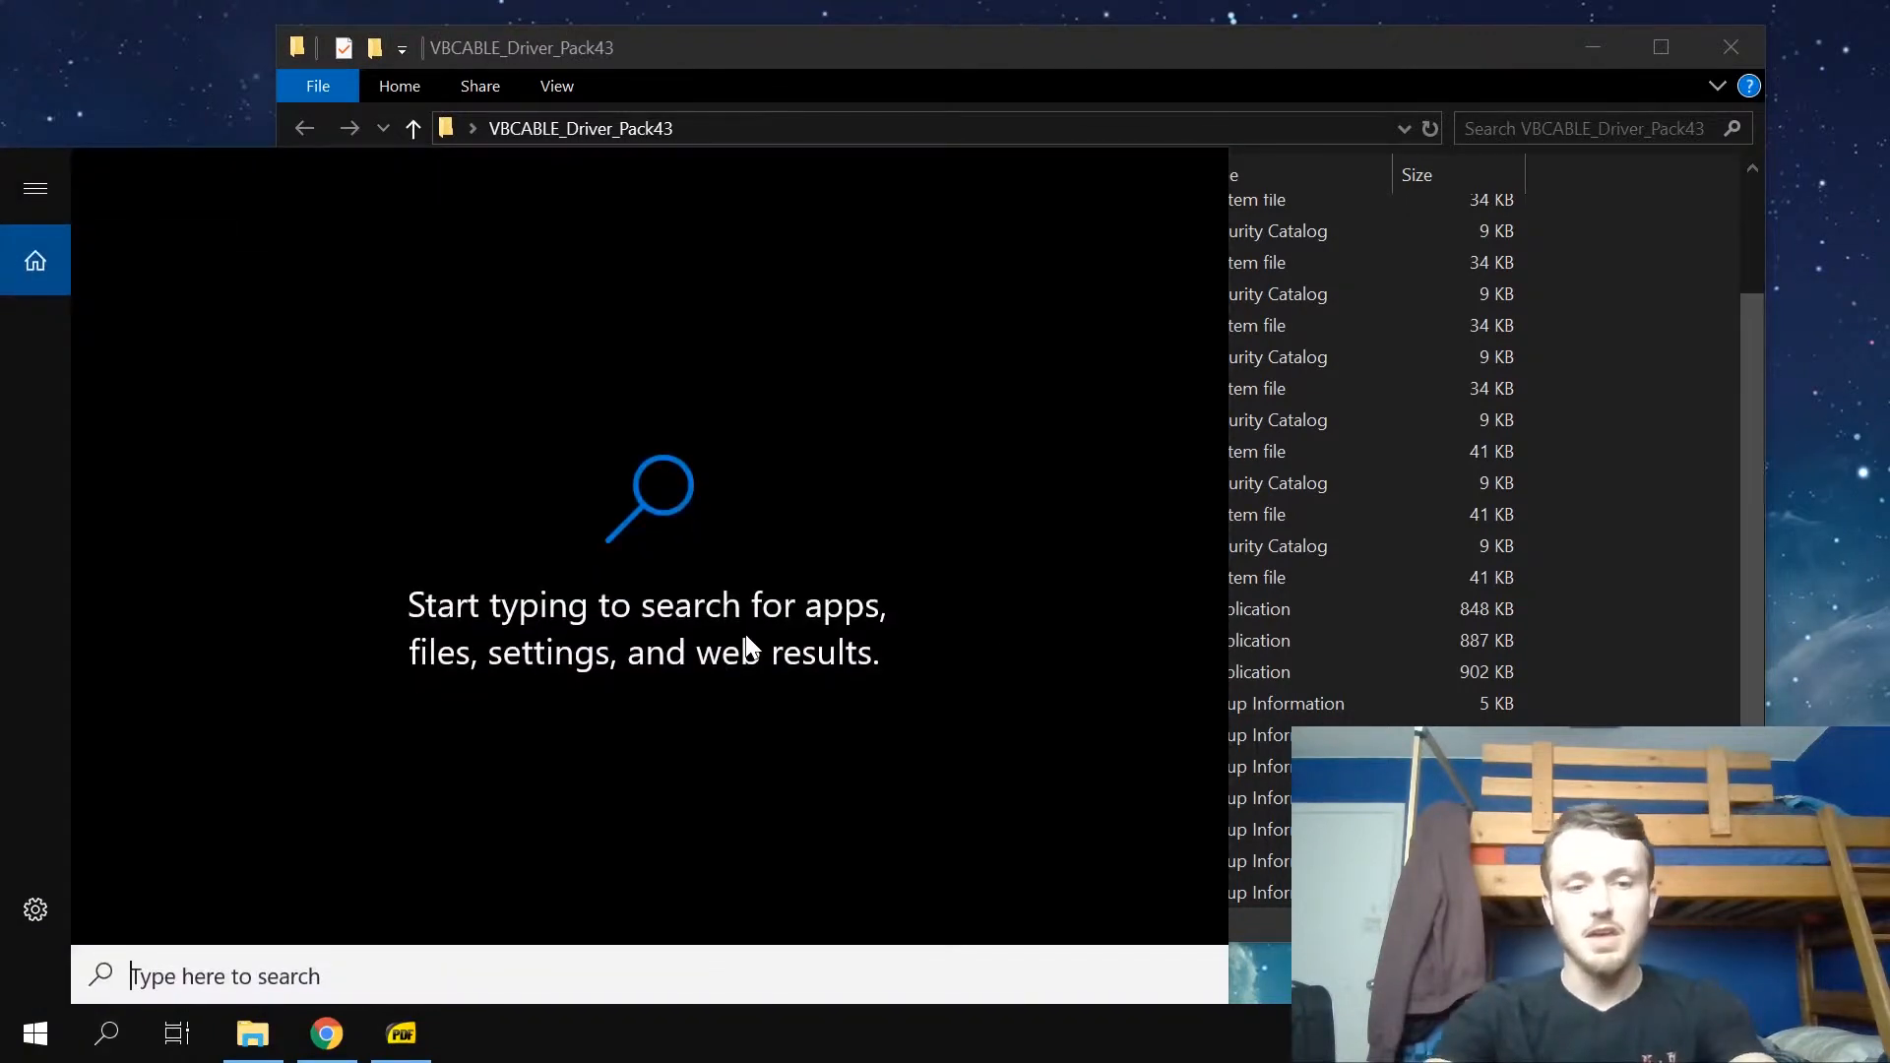
pyautogui.write('system')
pyautogui.press('Return')
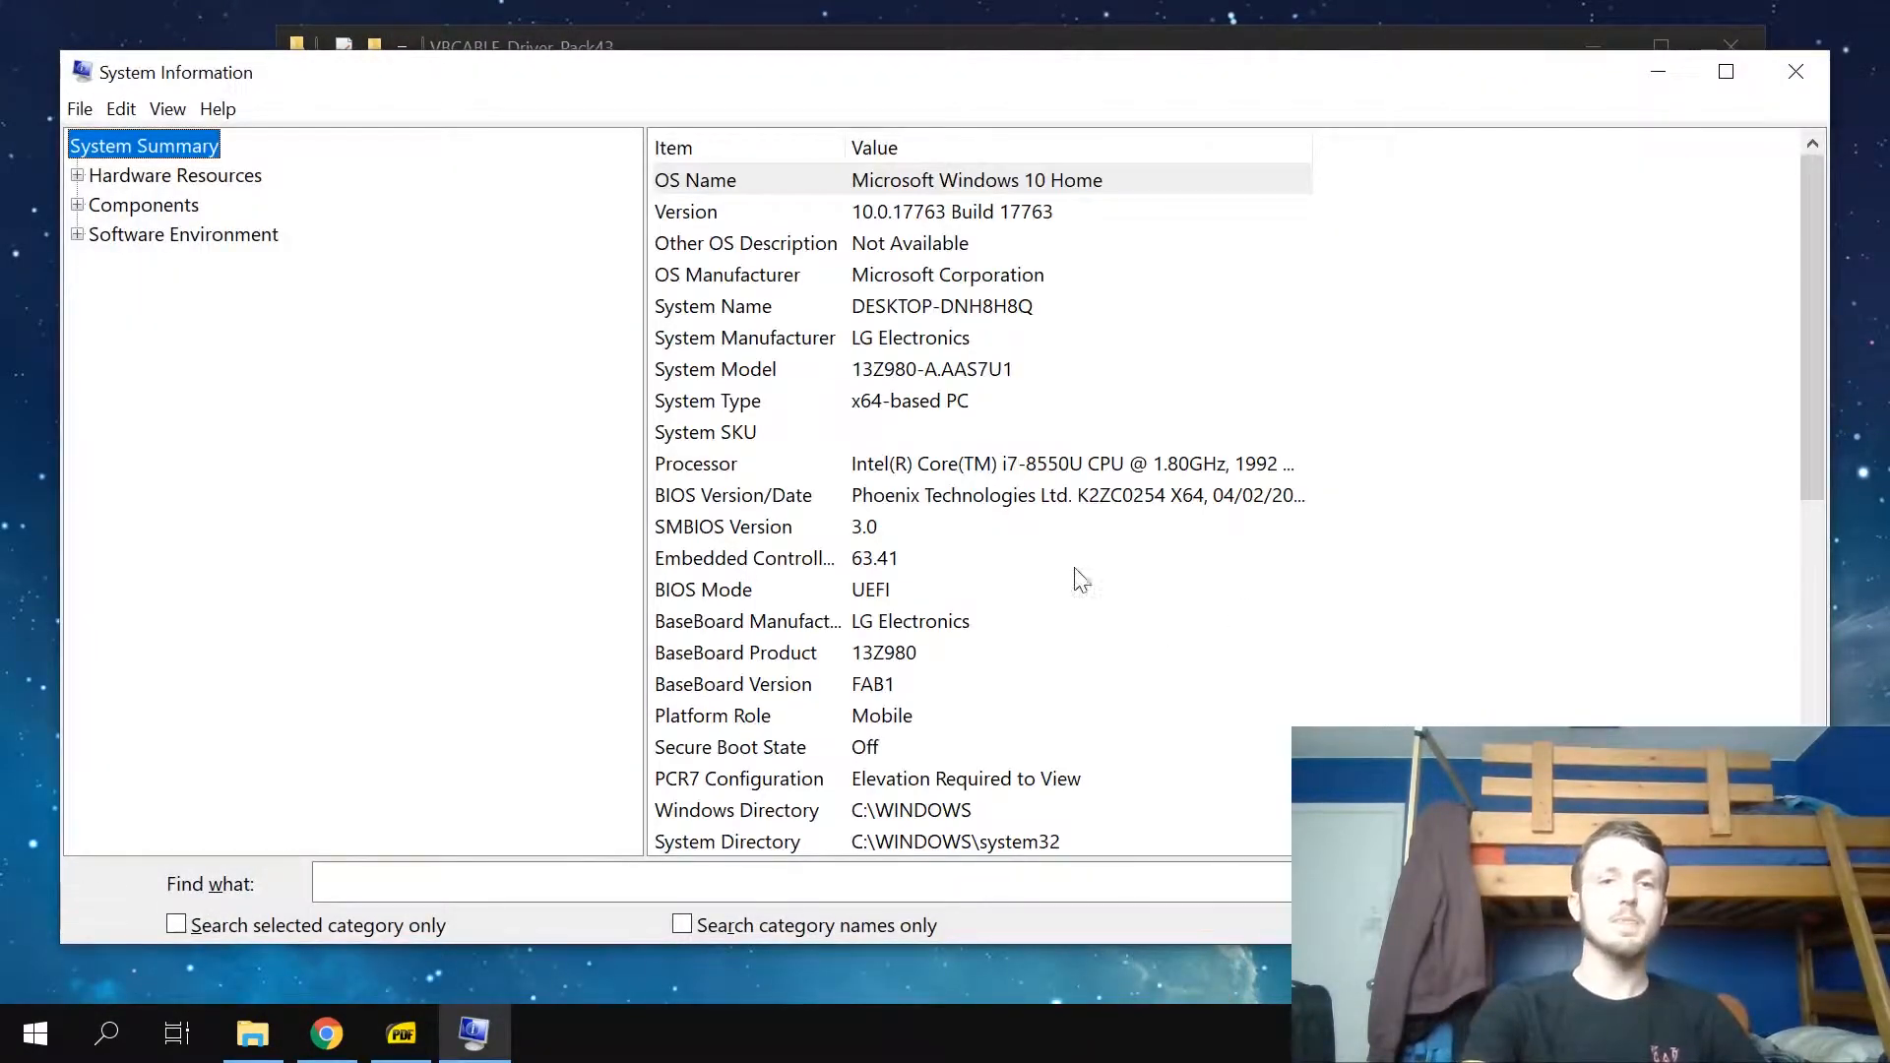
pyautogui.click(879, 403)
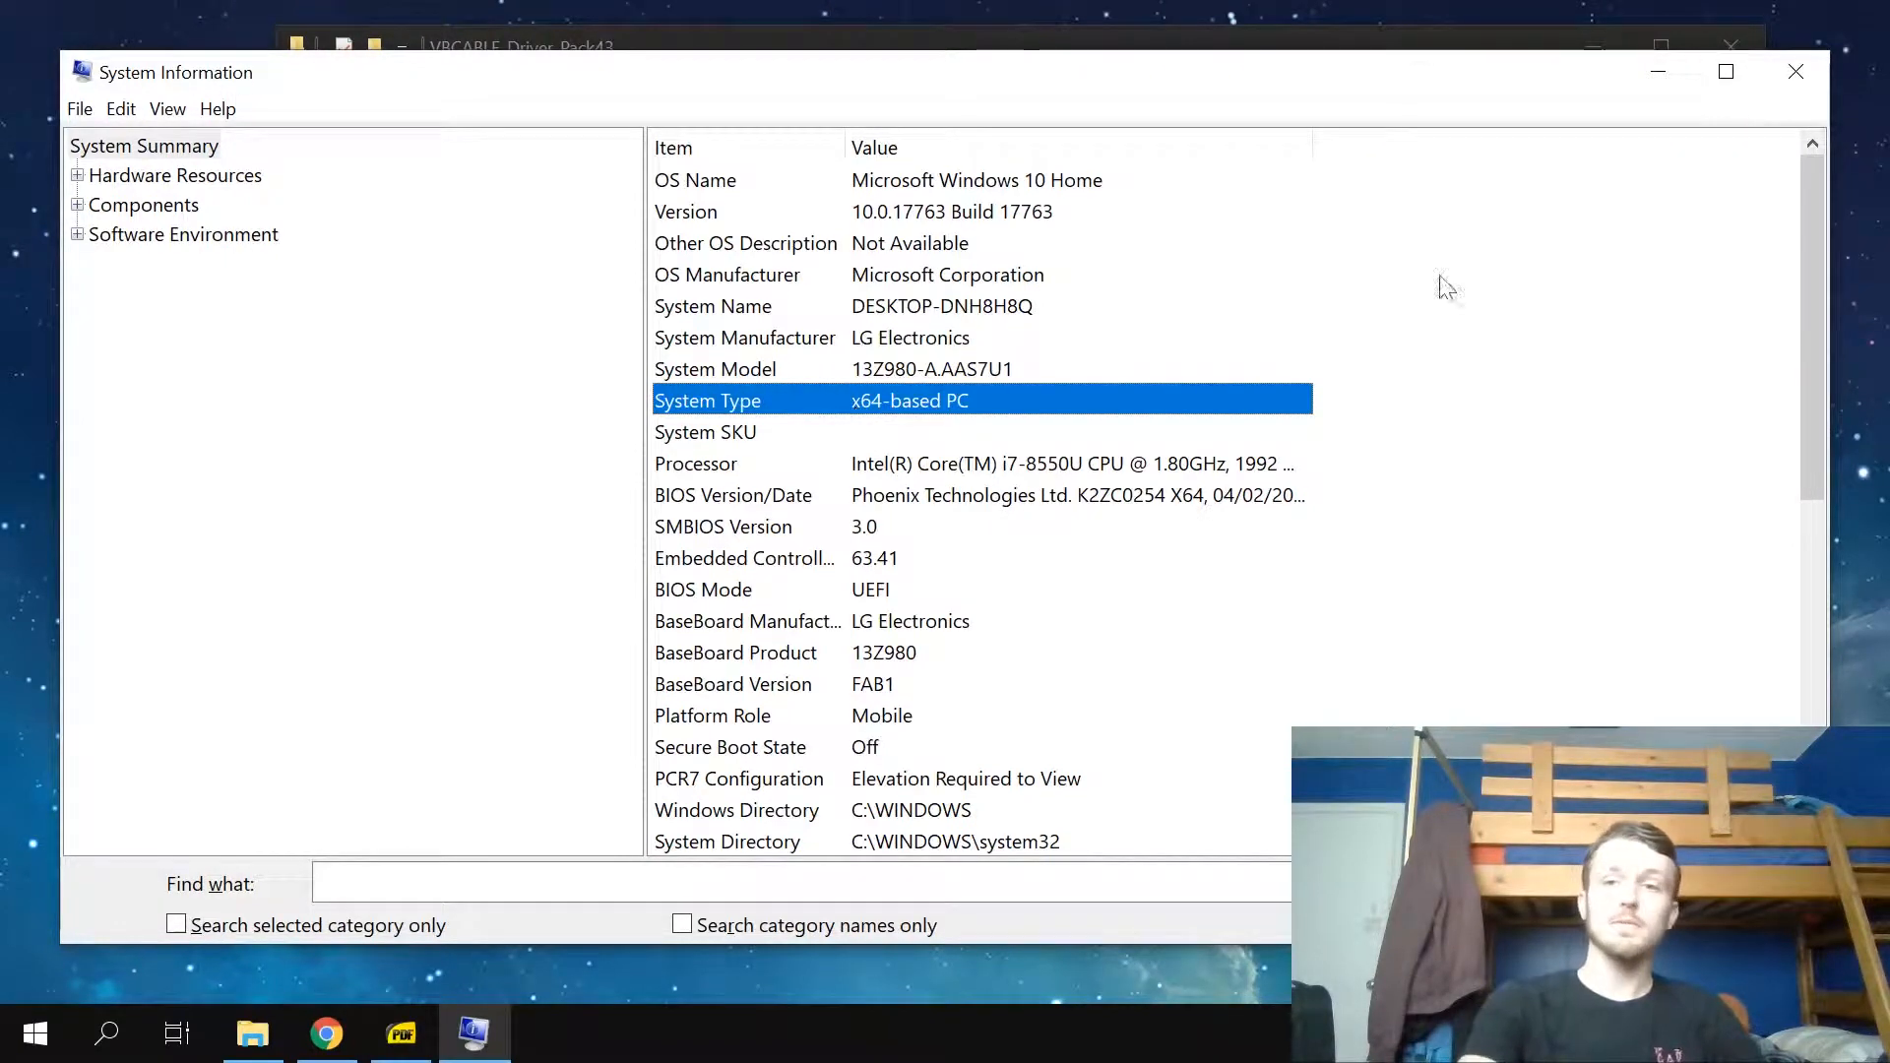
pyautogui.click(1795, 71)
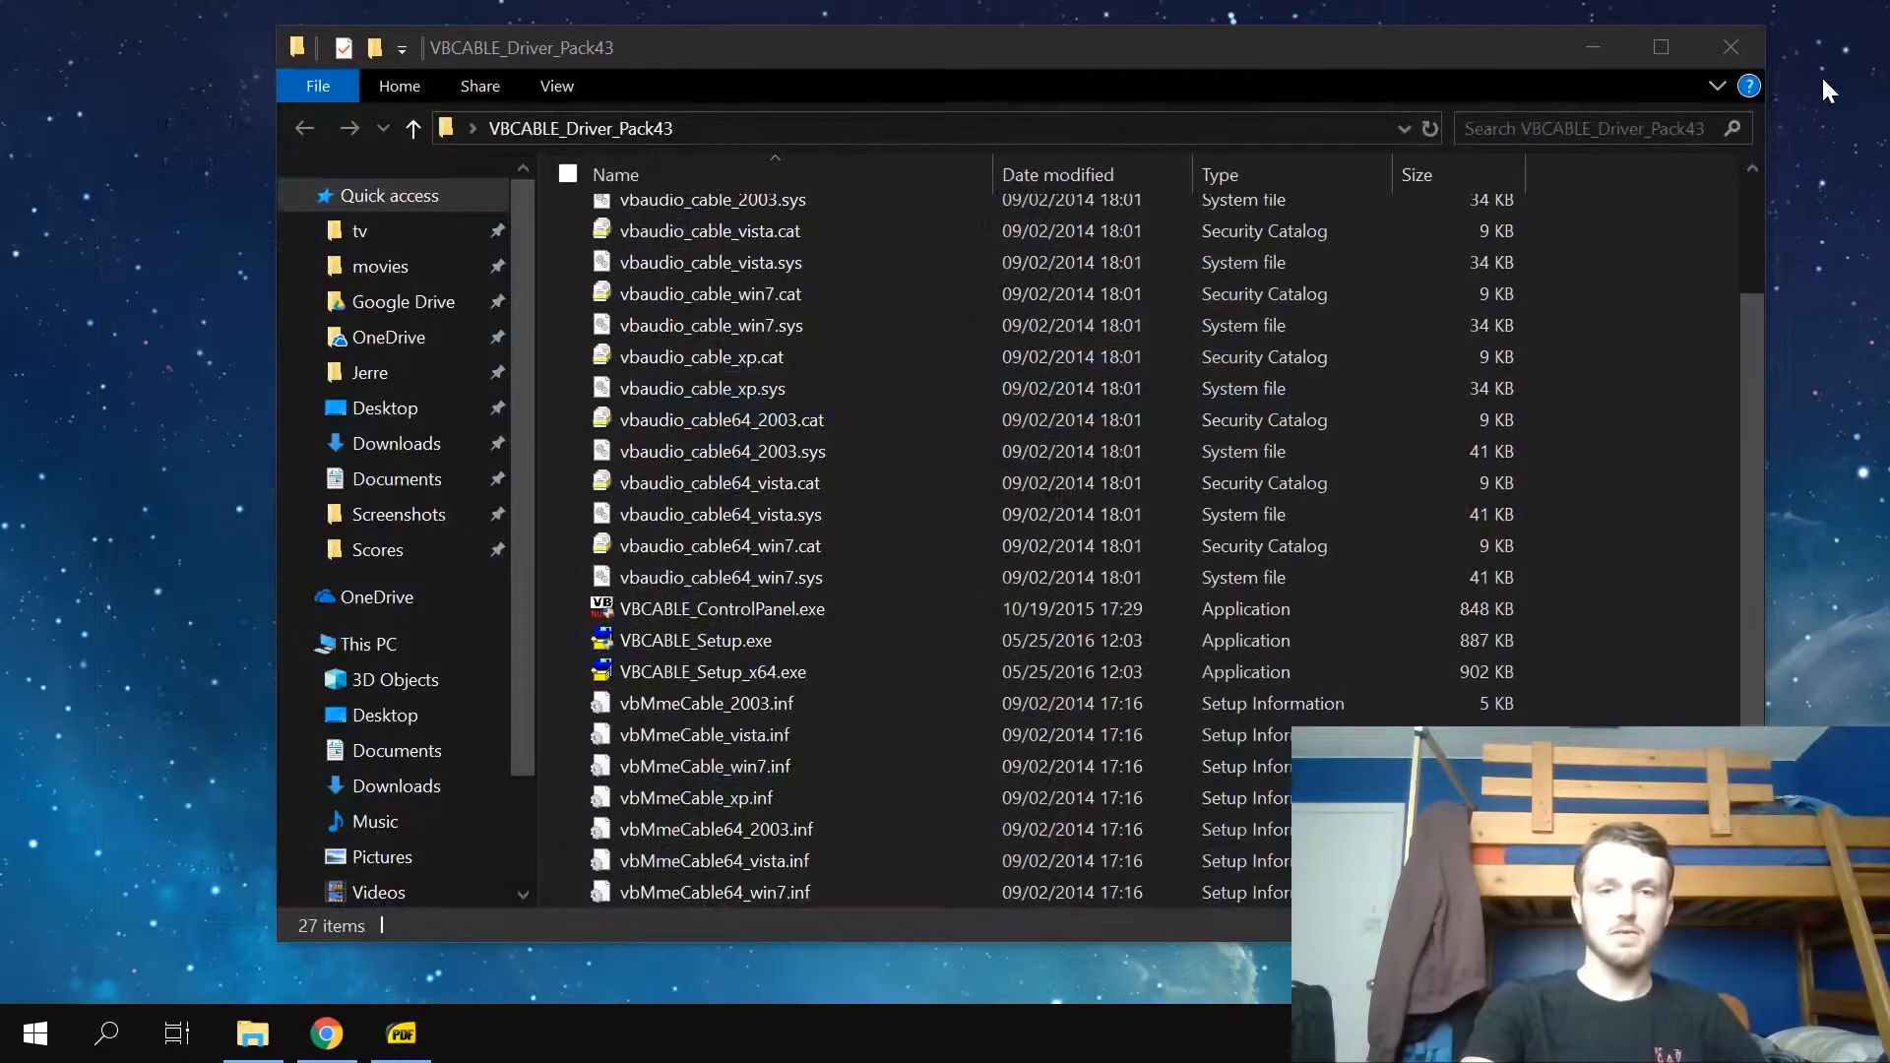
# Step: Run VBCABLE_Setup_x64.exe as administrator
pyautogui.rightClick(694, 666)
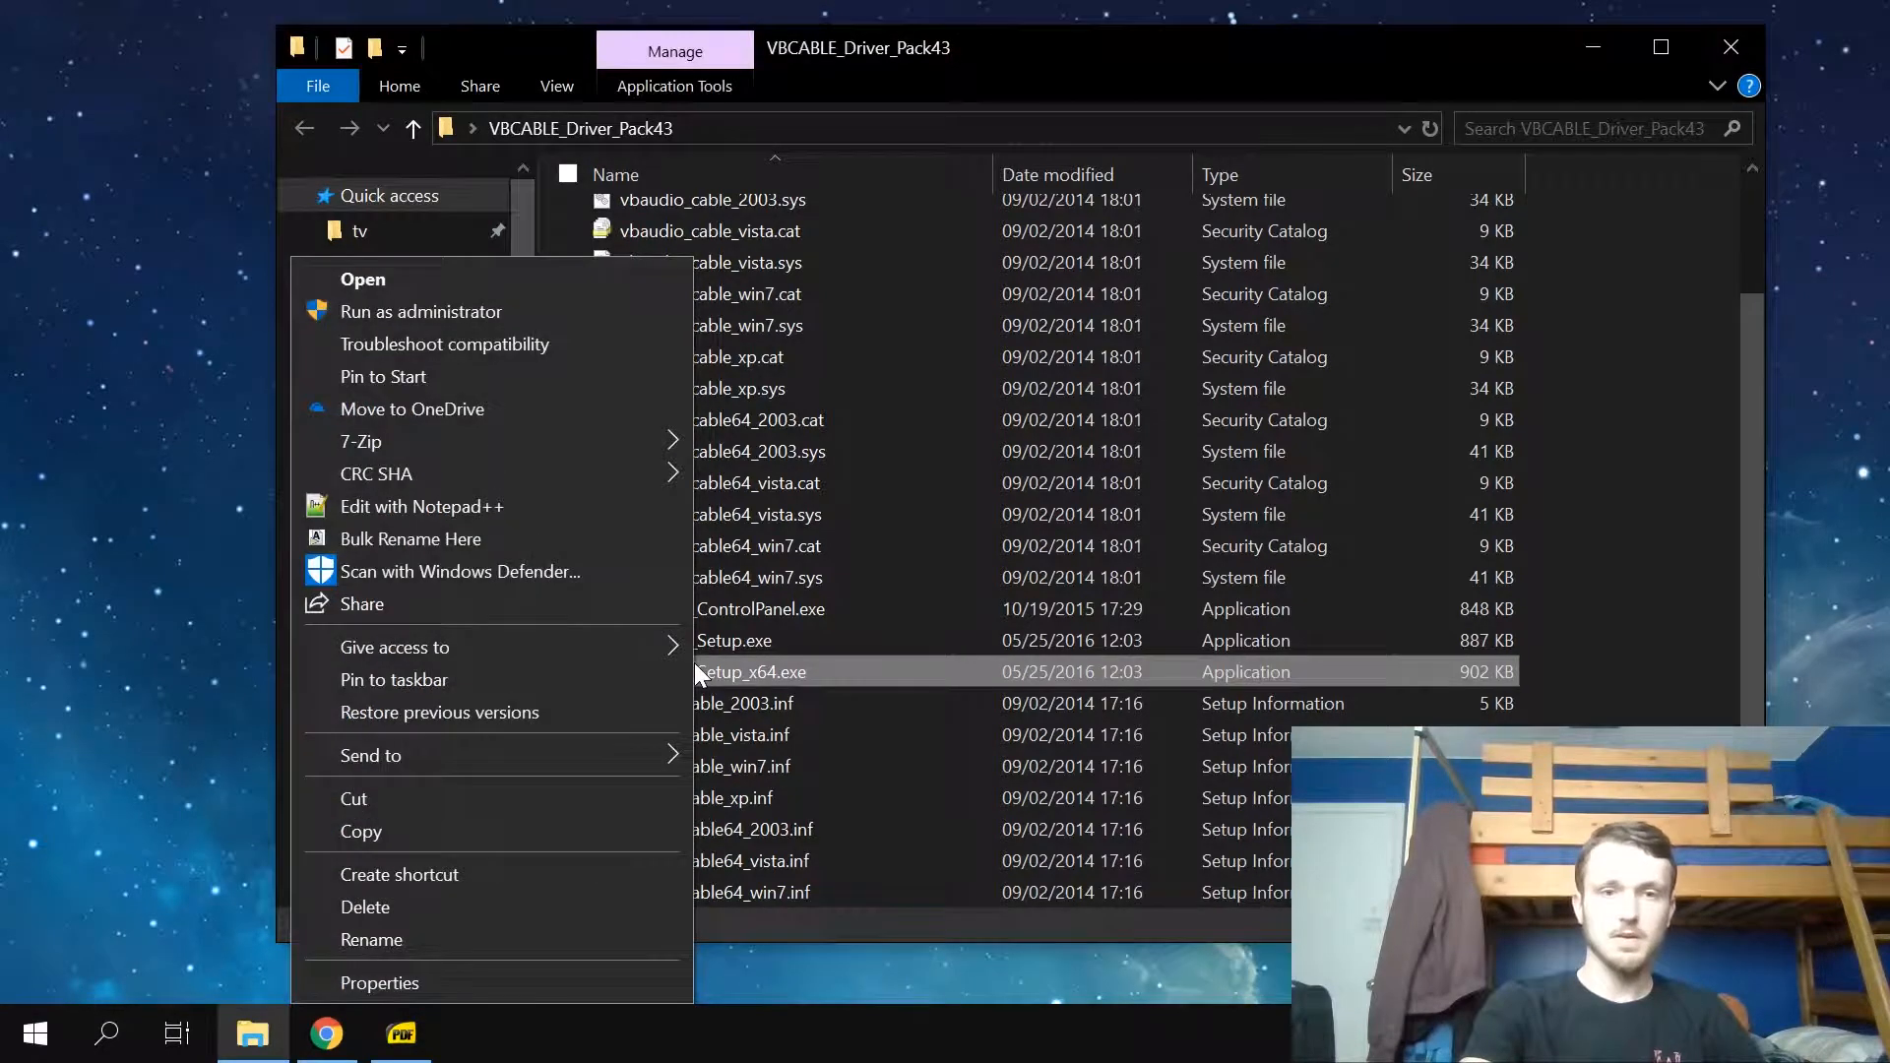
pyautogui.click(576, 316)
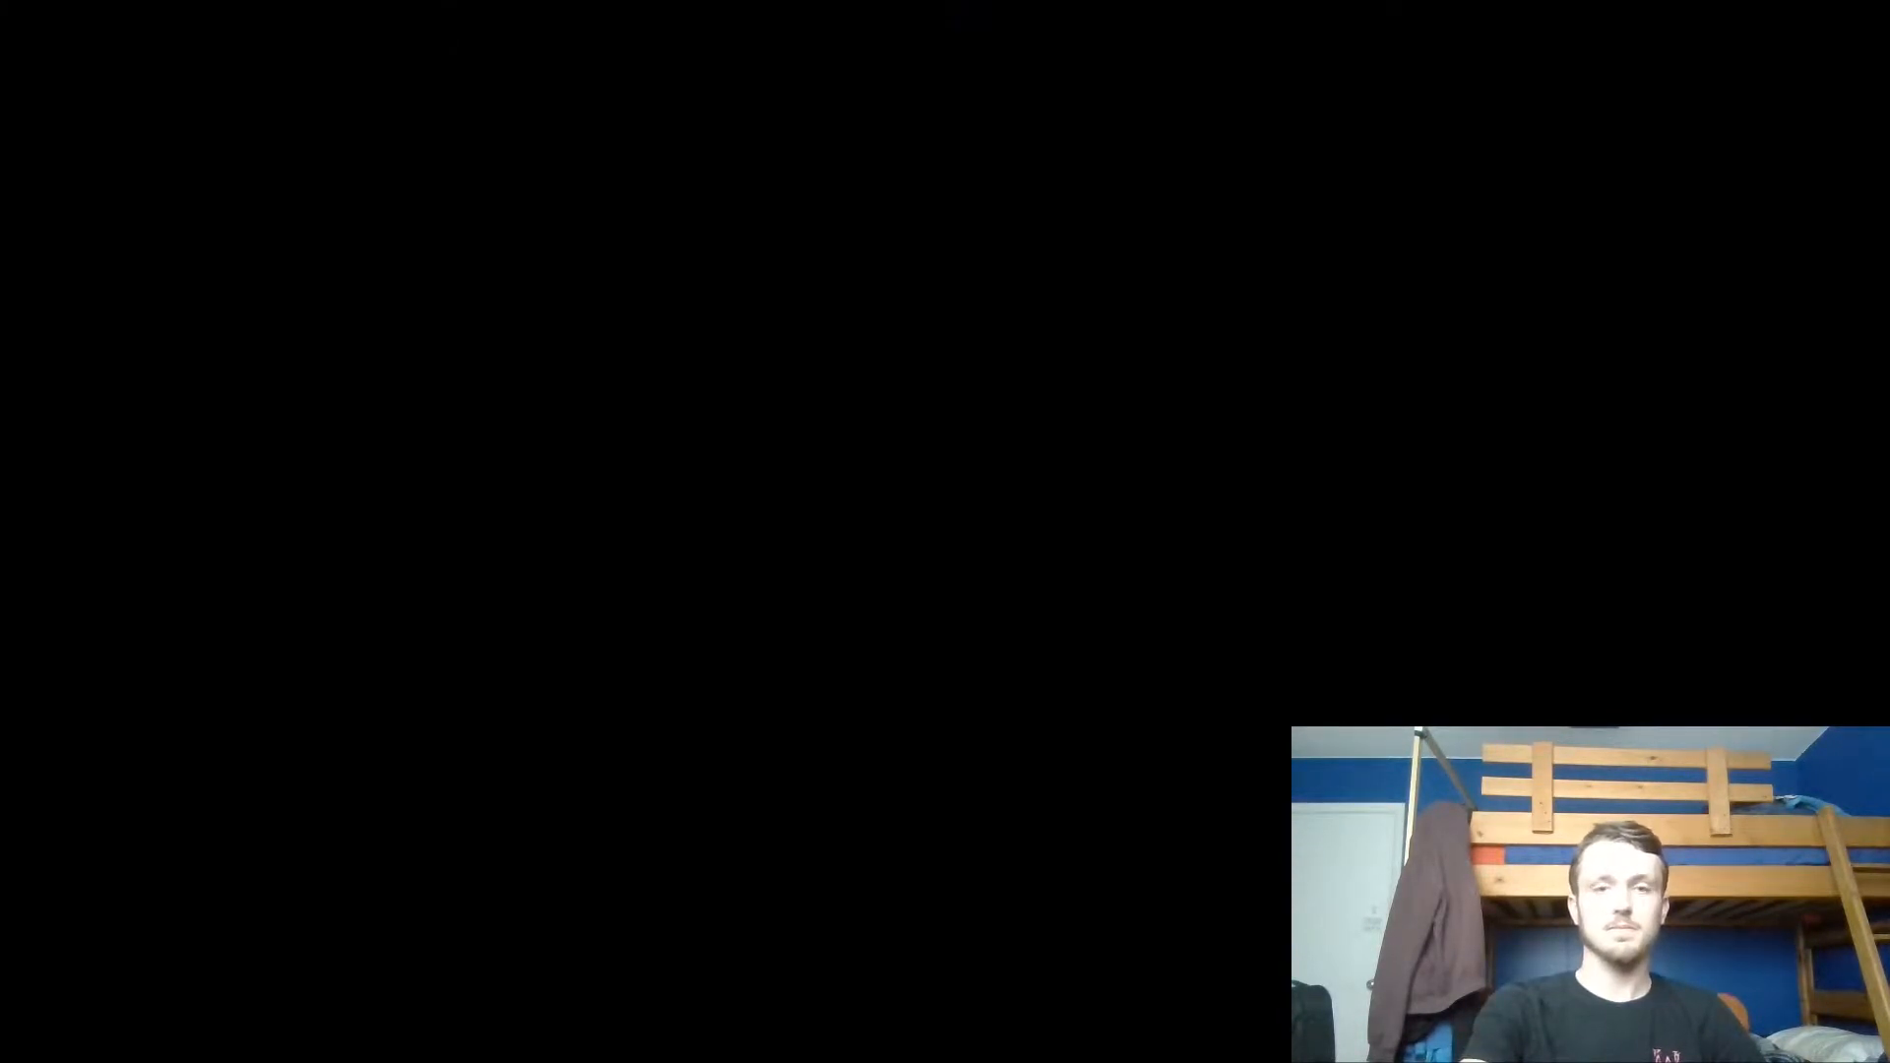
pyautogui.click(805, 724)
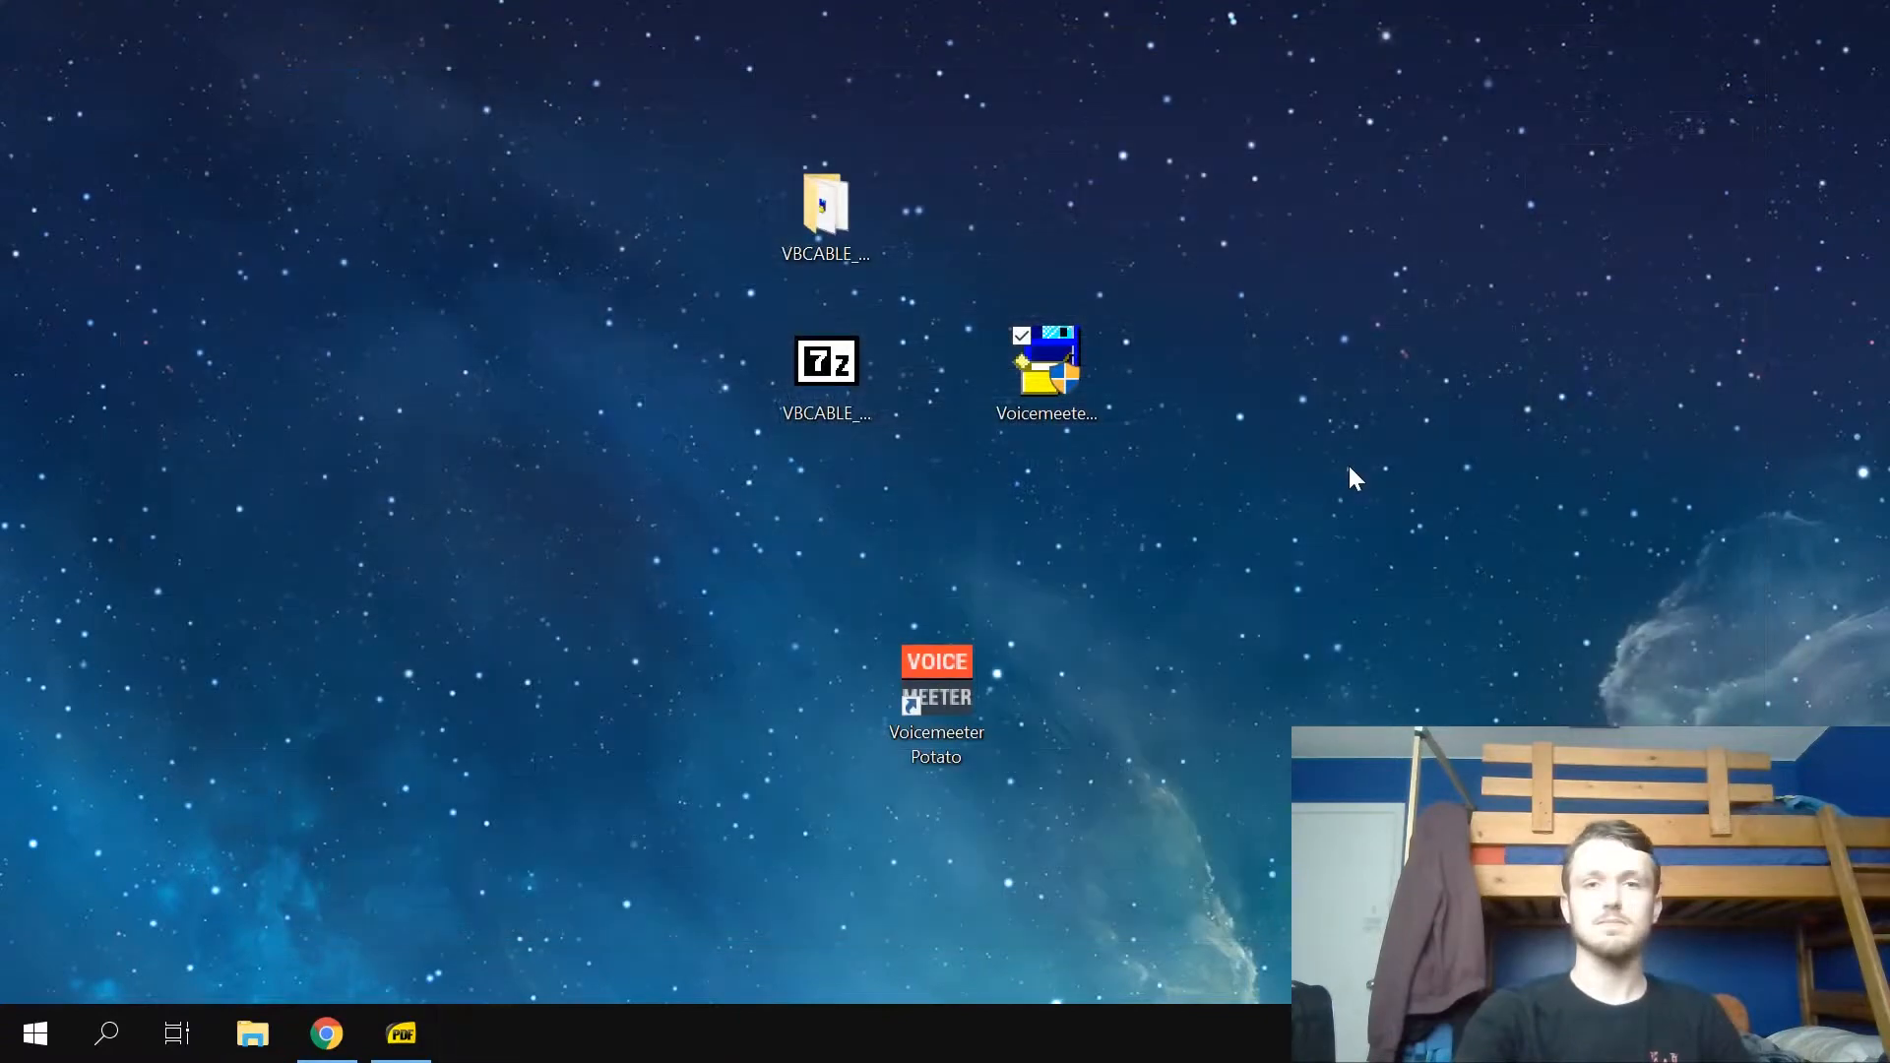
# Step: Launch the Voicemeeter8Setup.exe installer from the desktop to view it, and close it without making changes
pyautogui.click(1053, 376)
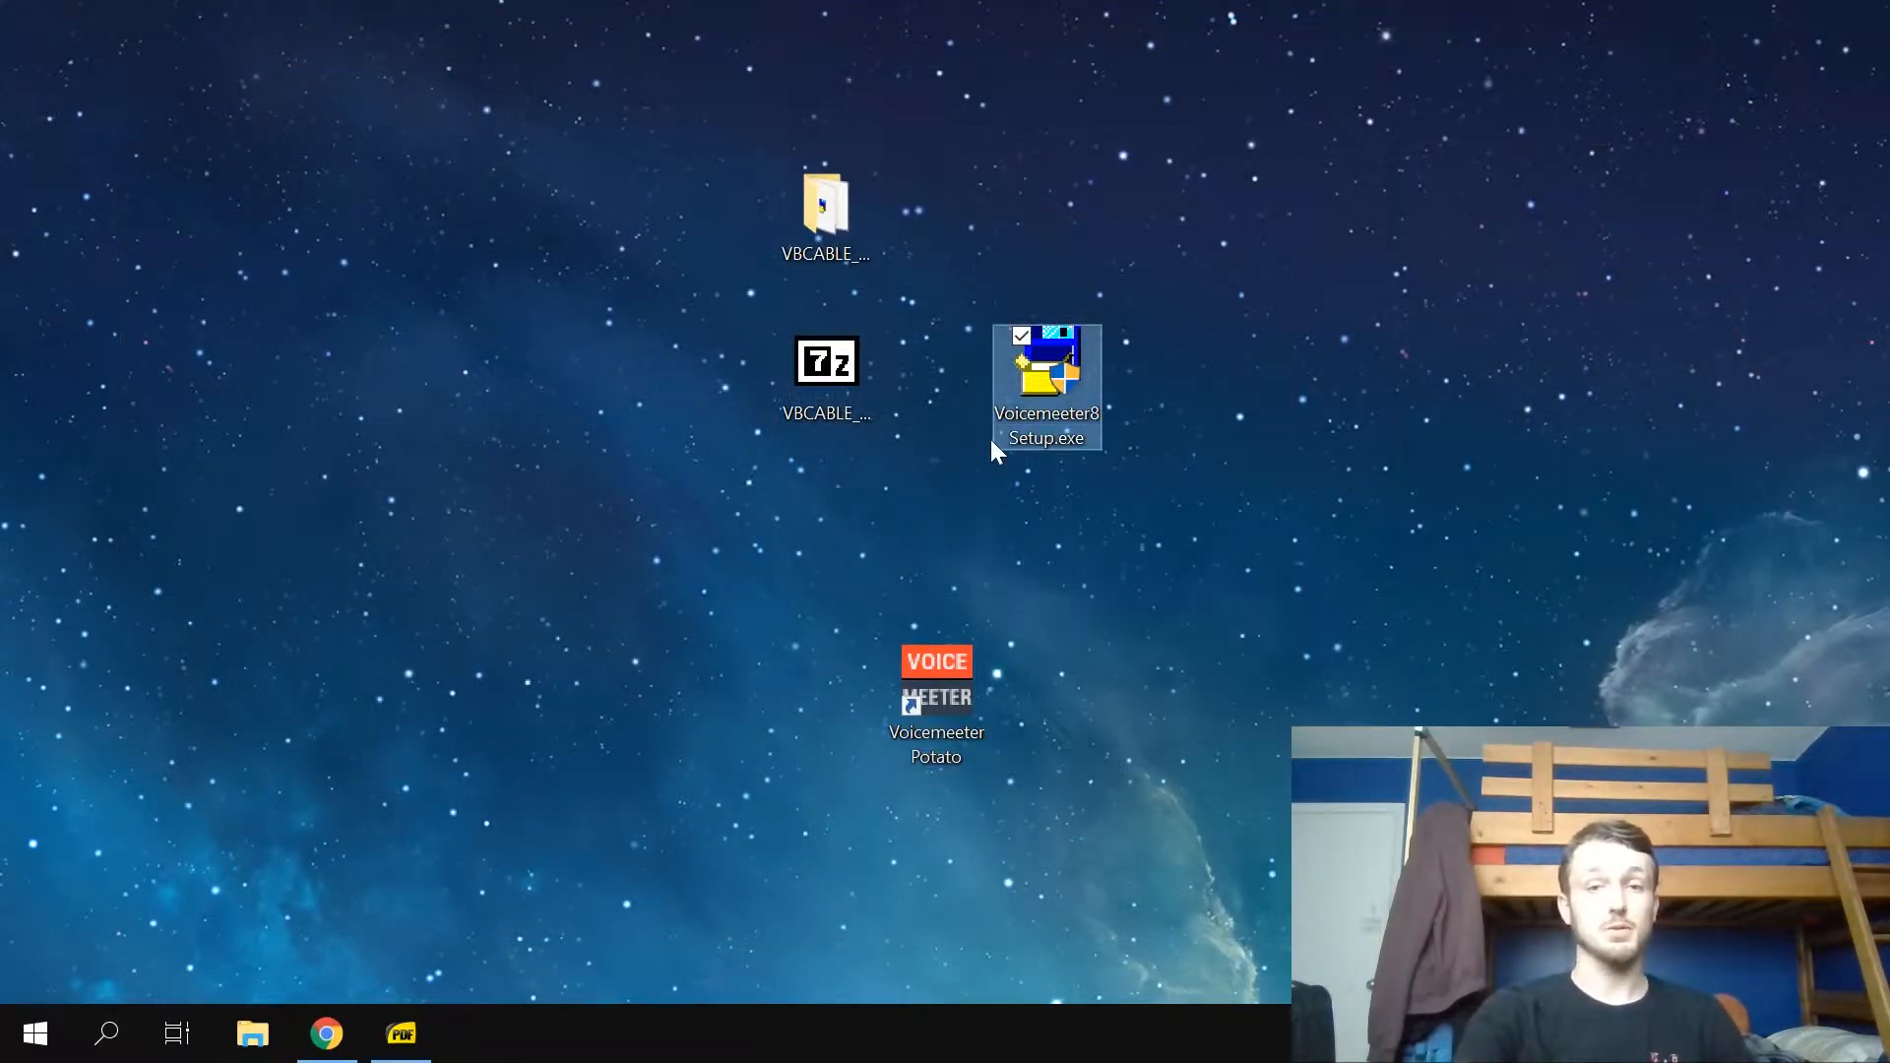
pyautogui.doubleClick(1048, 364)
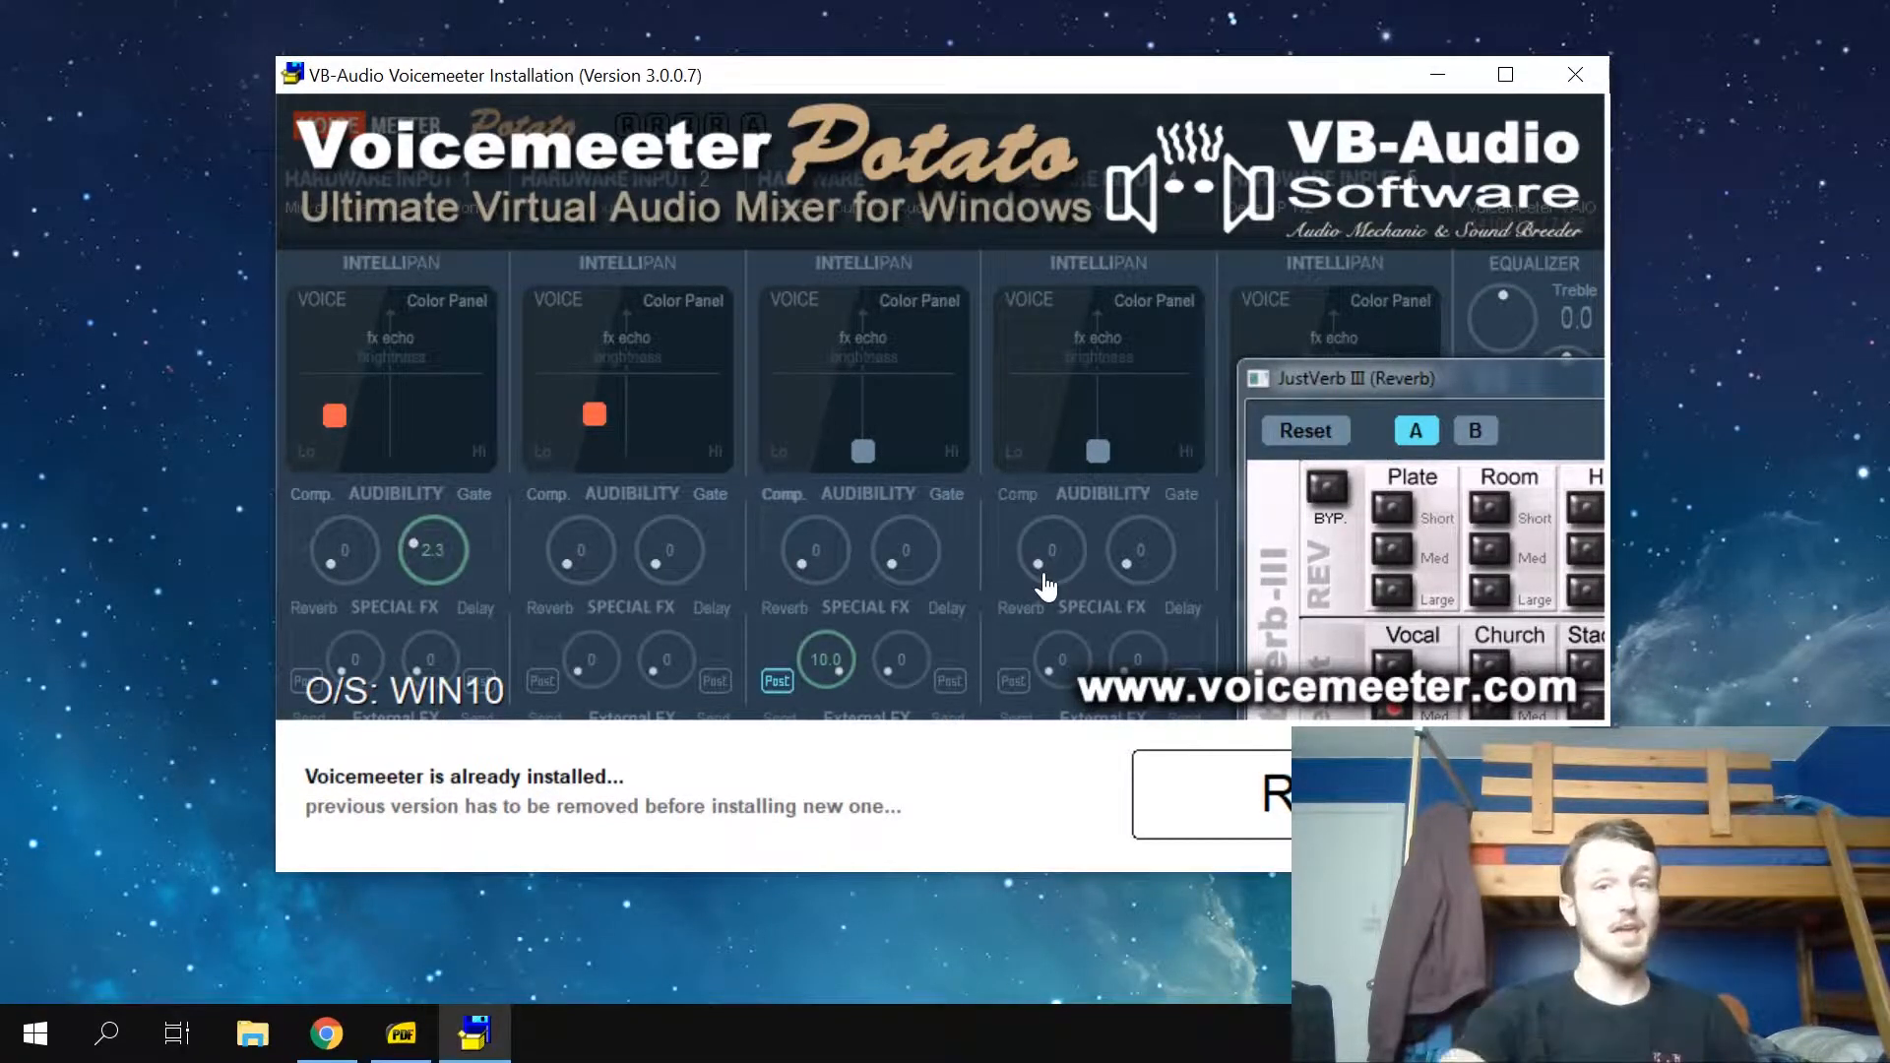
pyautogui.click(1574, 73)
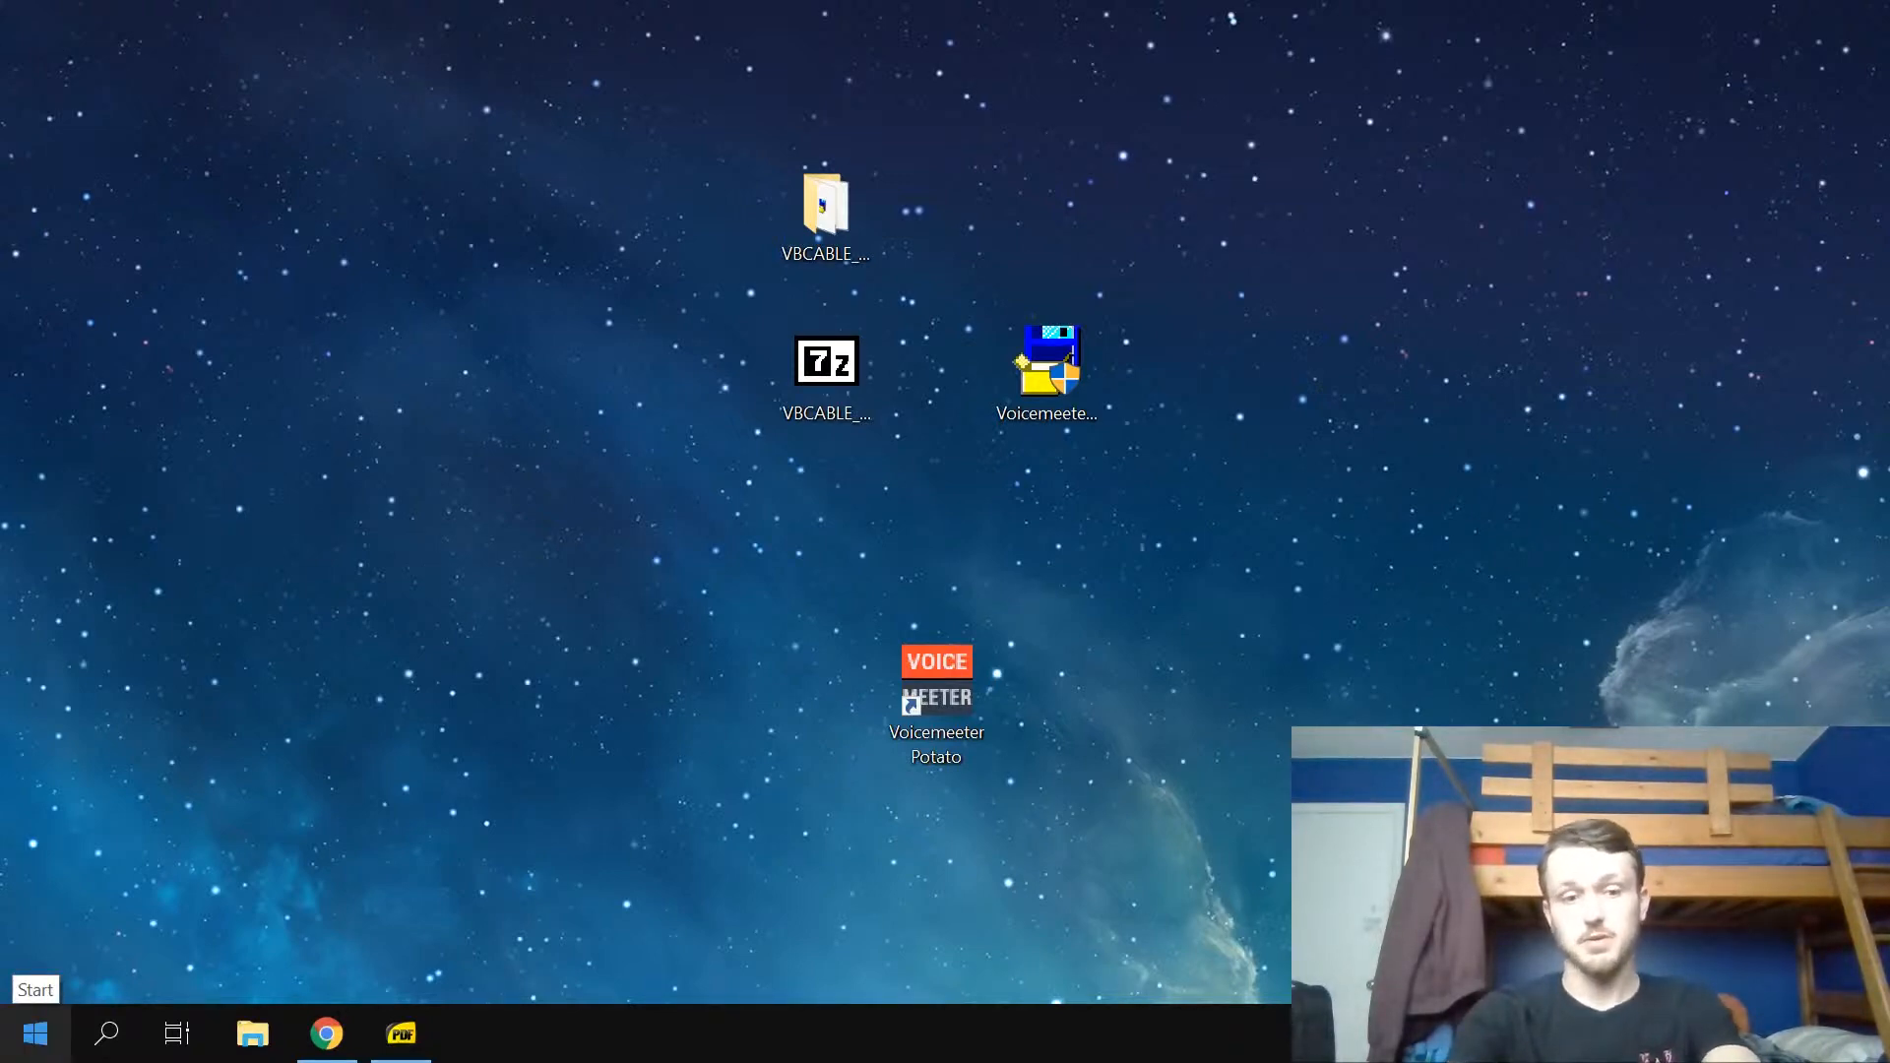
# Step: Open the Sound page of the Windows system settings
pyautogui.click(35, 1032)
pyautogui.write('settin')
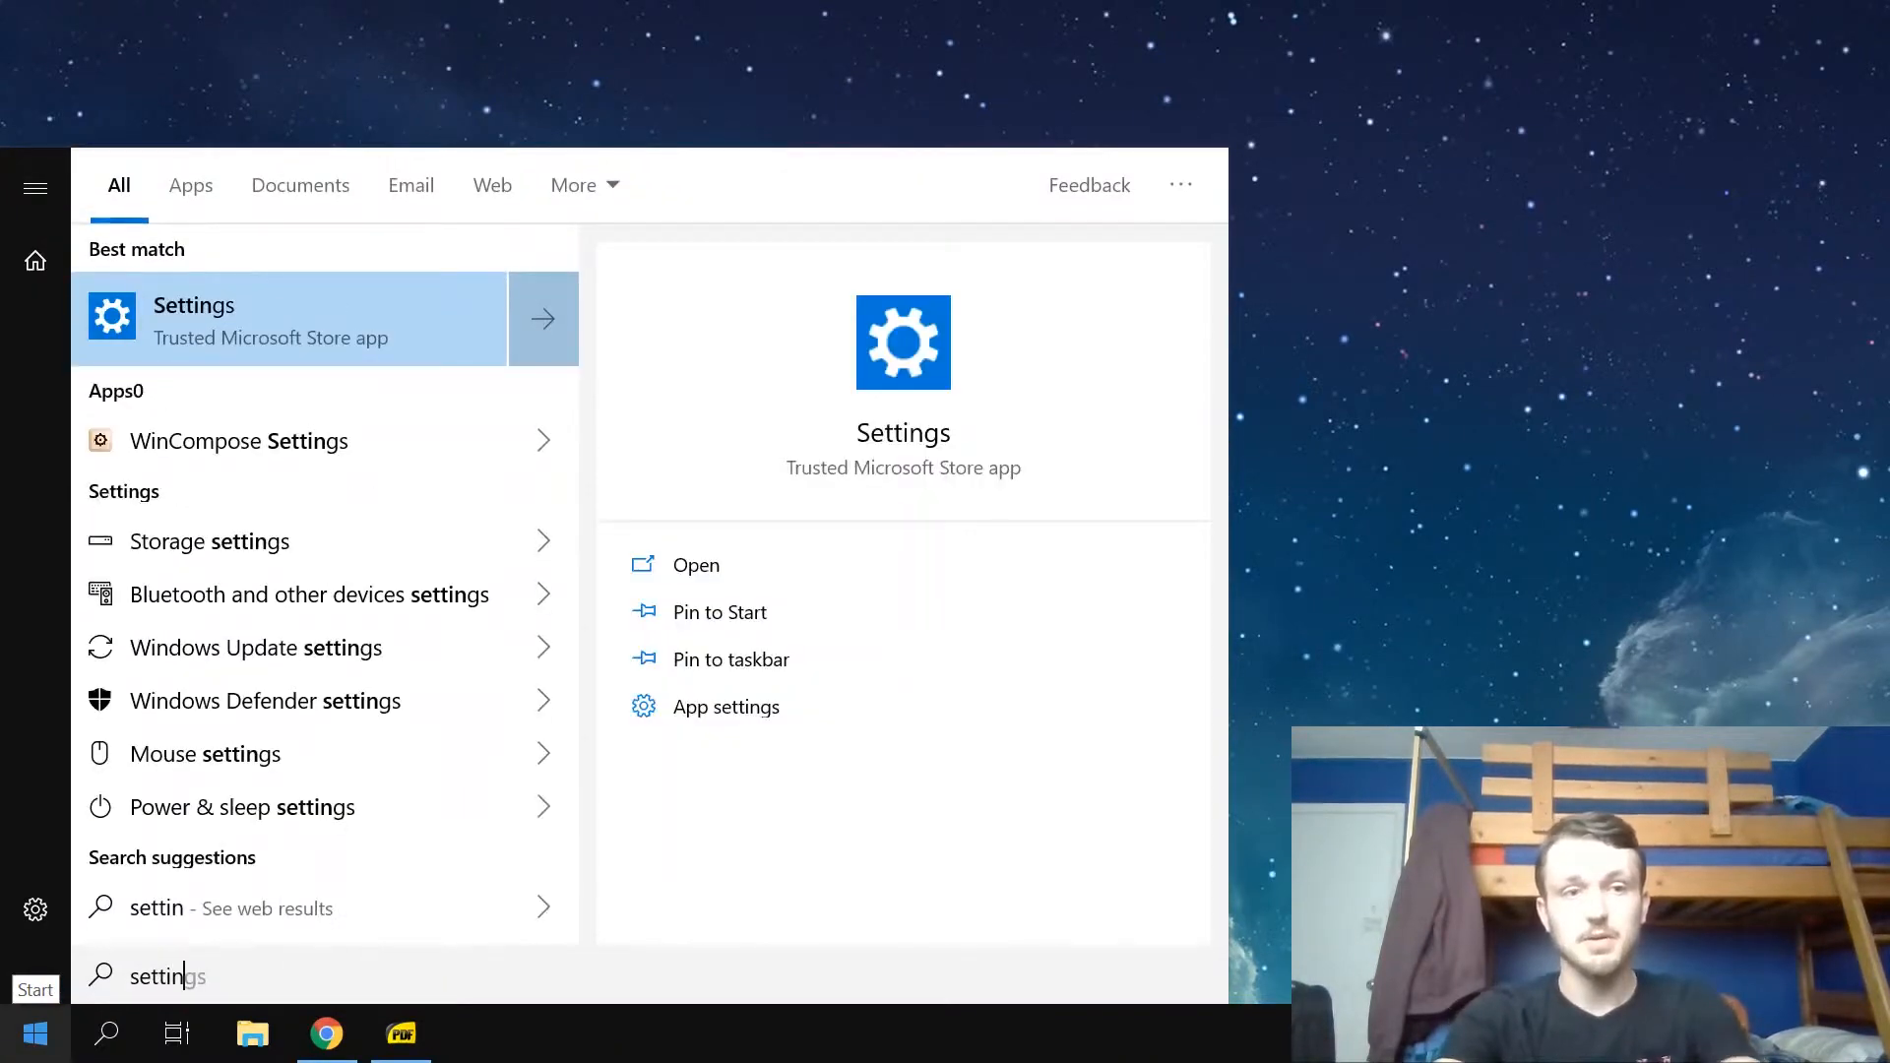
pyautogui.press('Return')
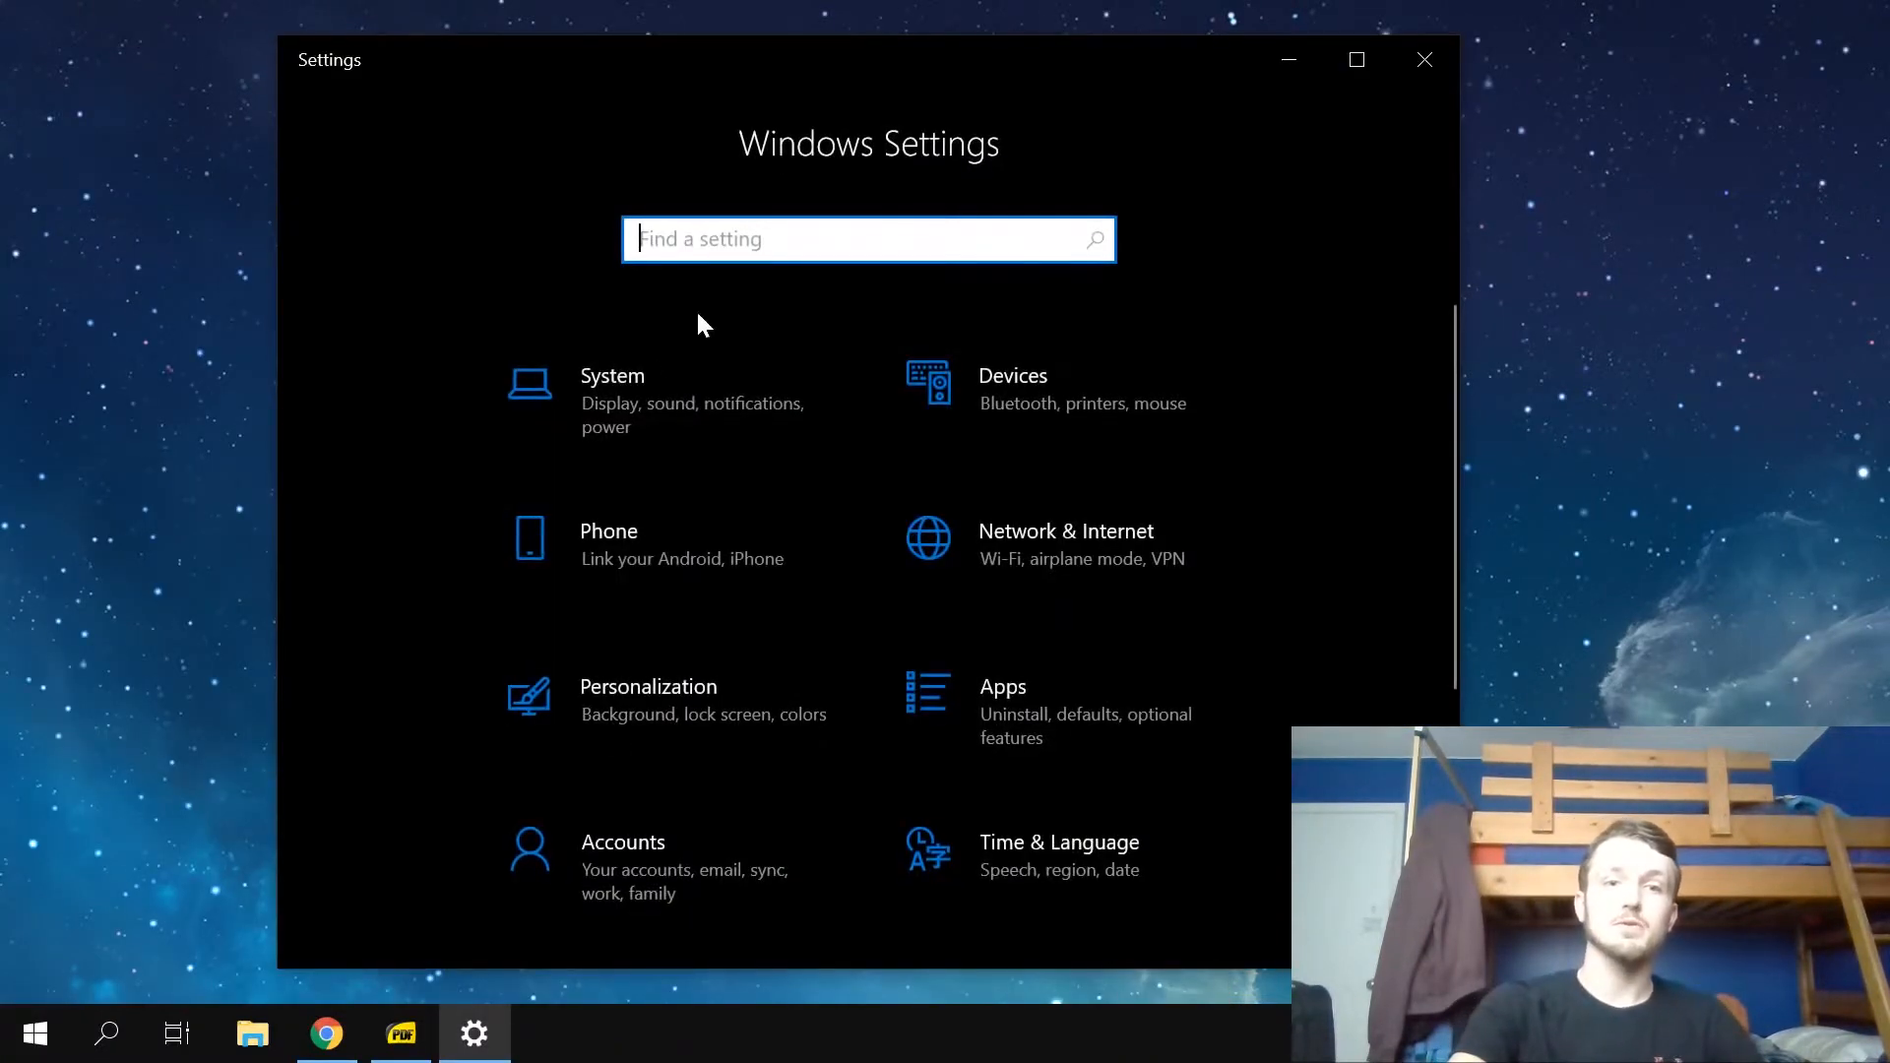
pyautogui.click(604, 417)
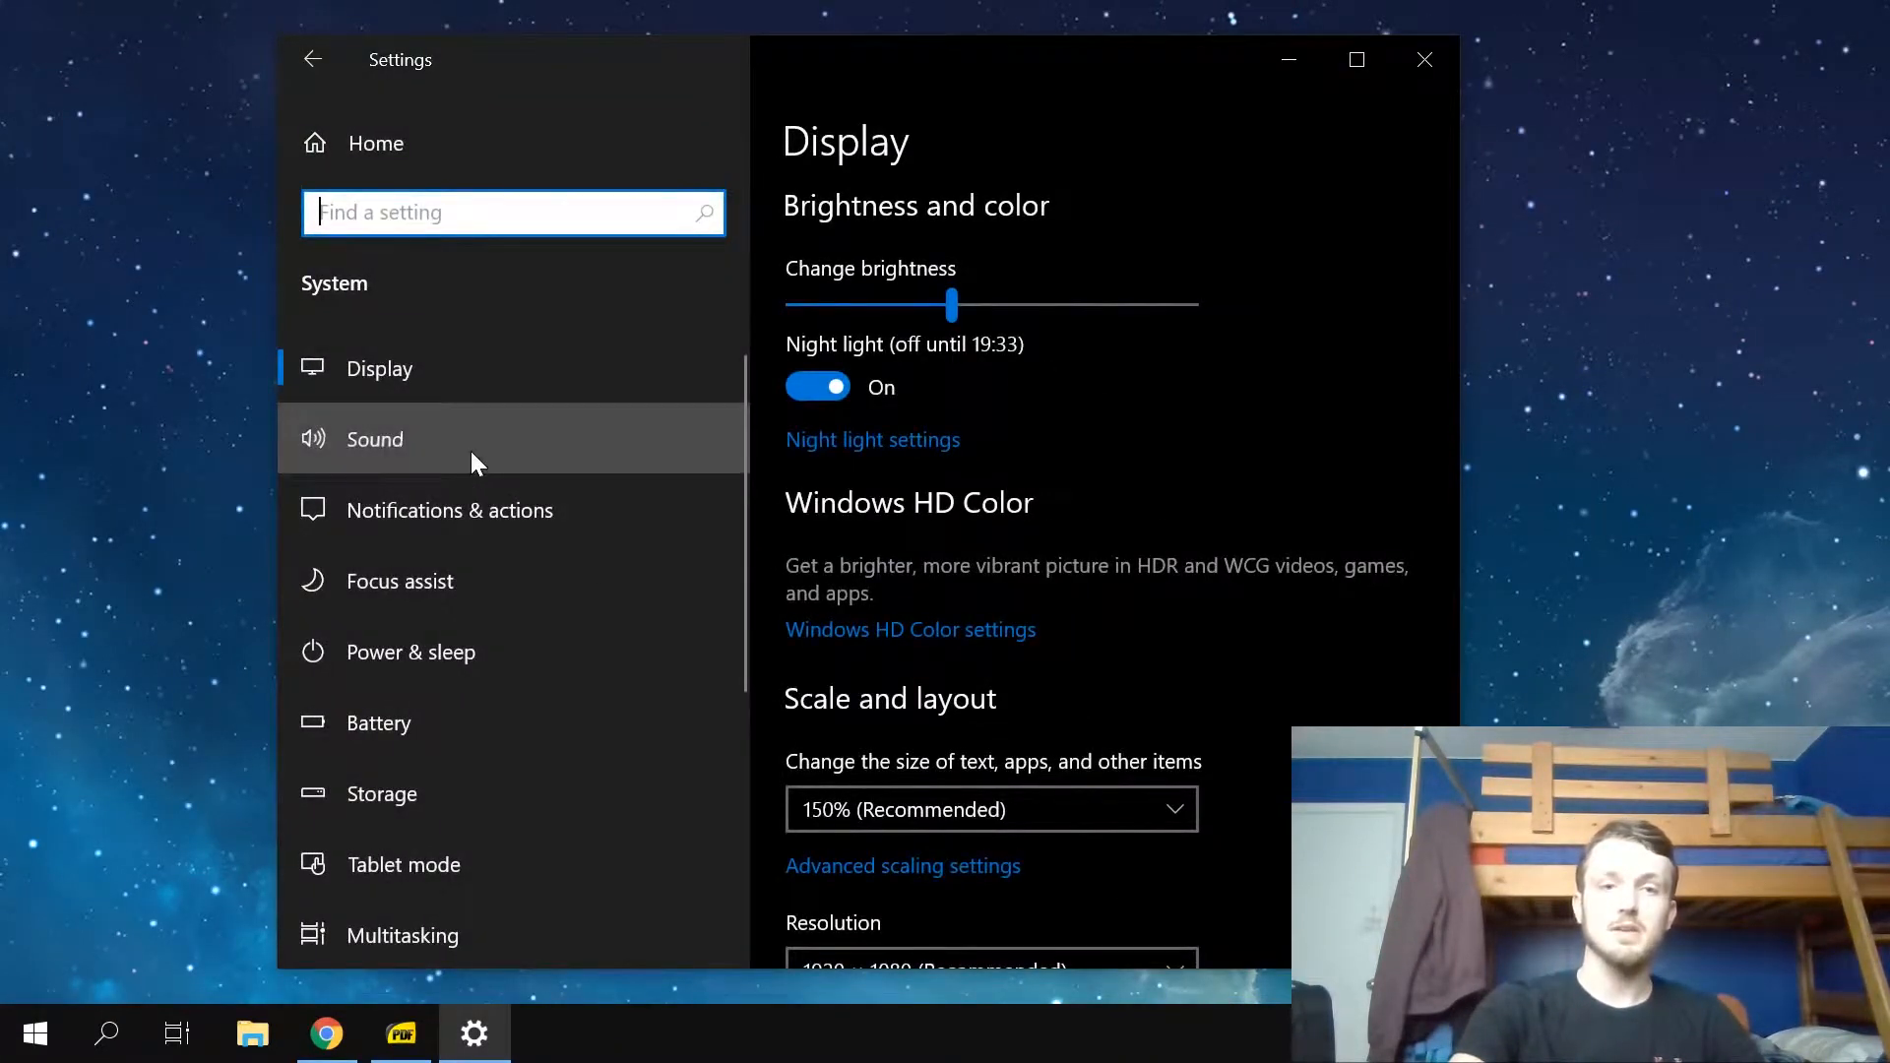
pyautogui.click(470, 449)
# Step: Open the Sound Control Panel, close Settings, and move the Sound dialog to the other side of the desktop icons
pyautogui.scroll(-10, 1253, 618)
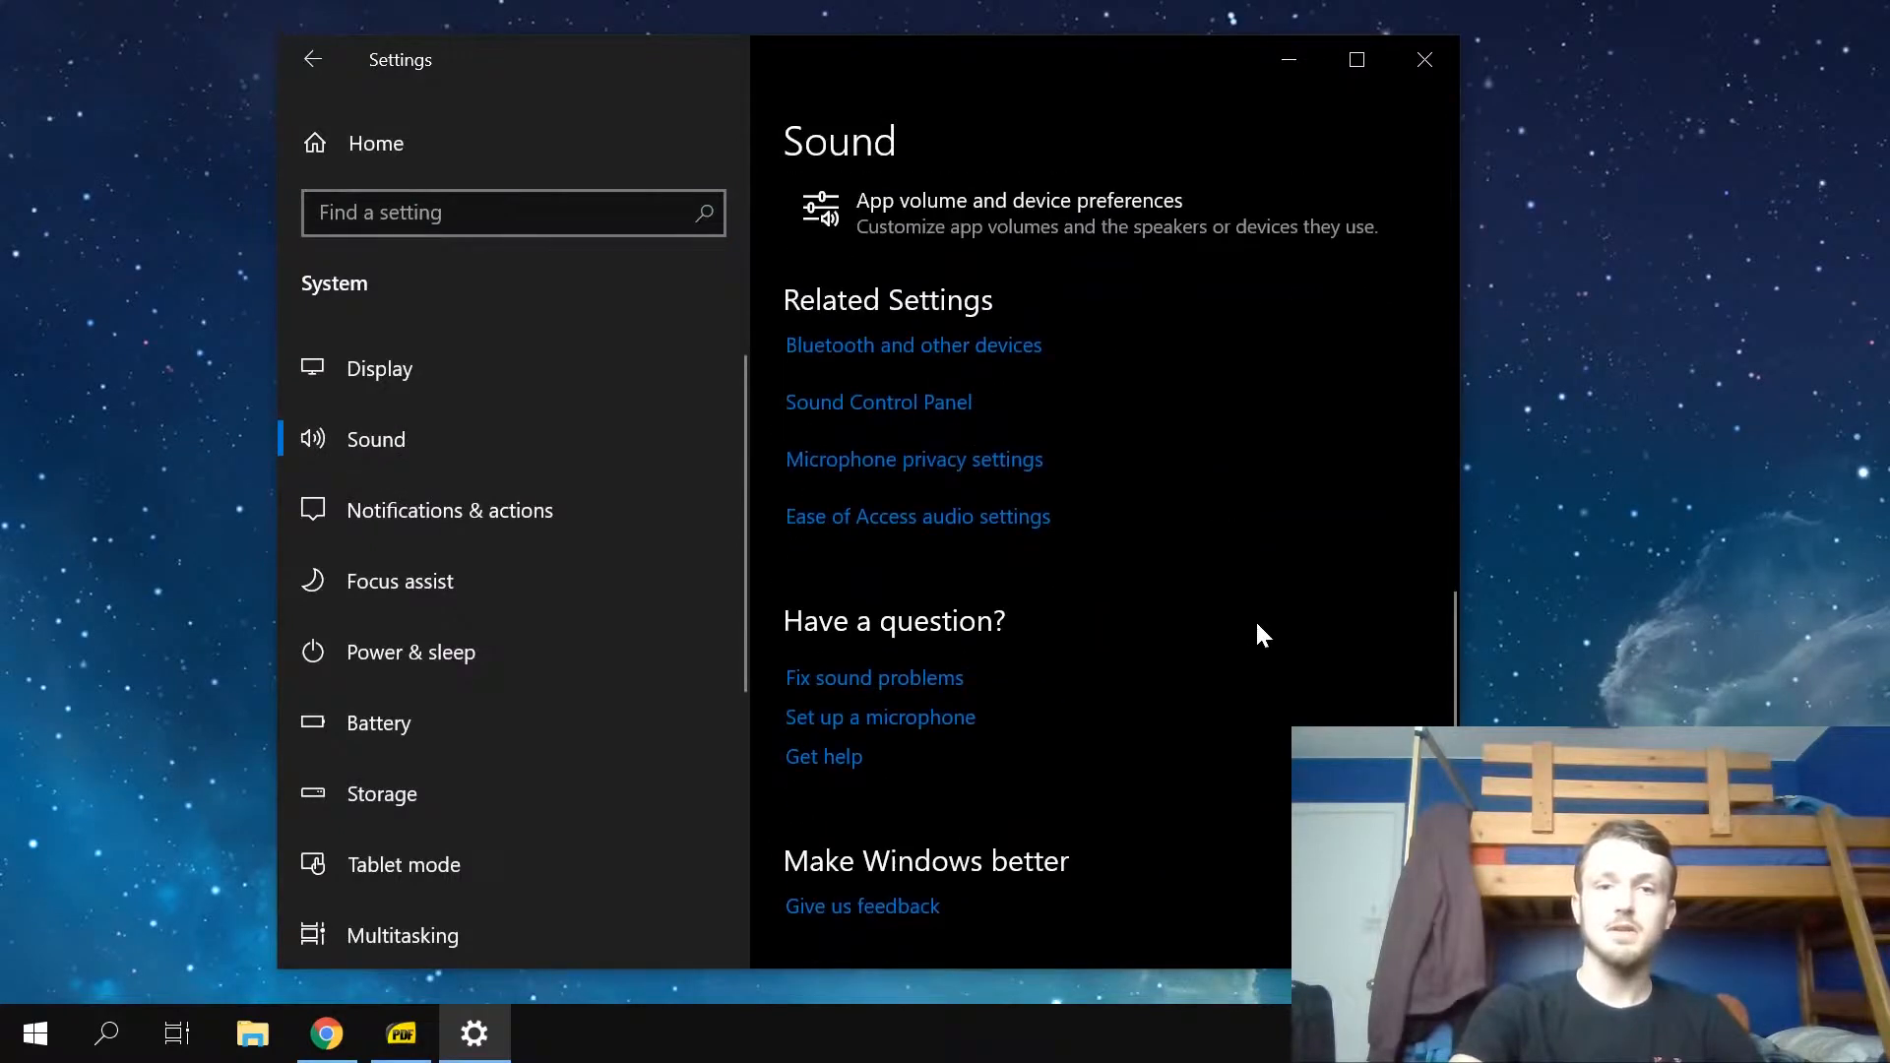
pyautogui.click(909, 414)
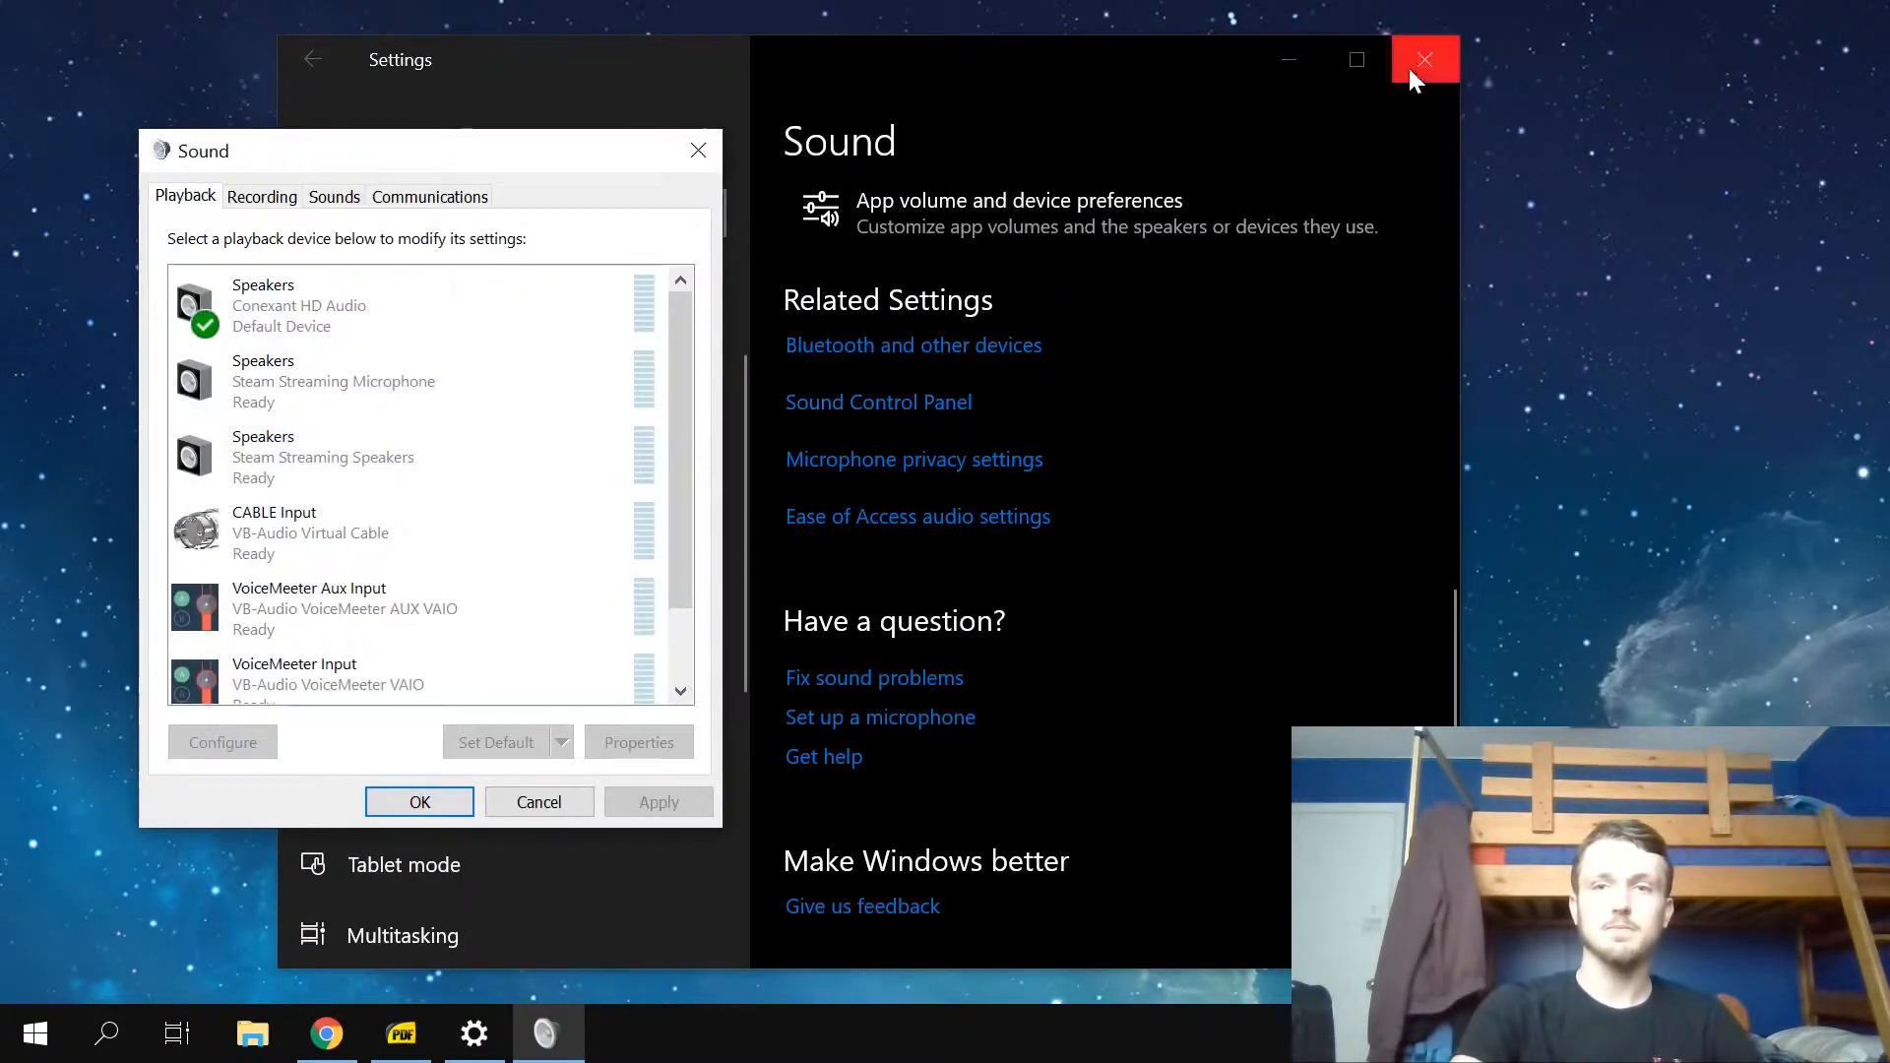
pyautogui.click(1424, 59)
pyautogui.scroll(-2, 325, 566)
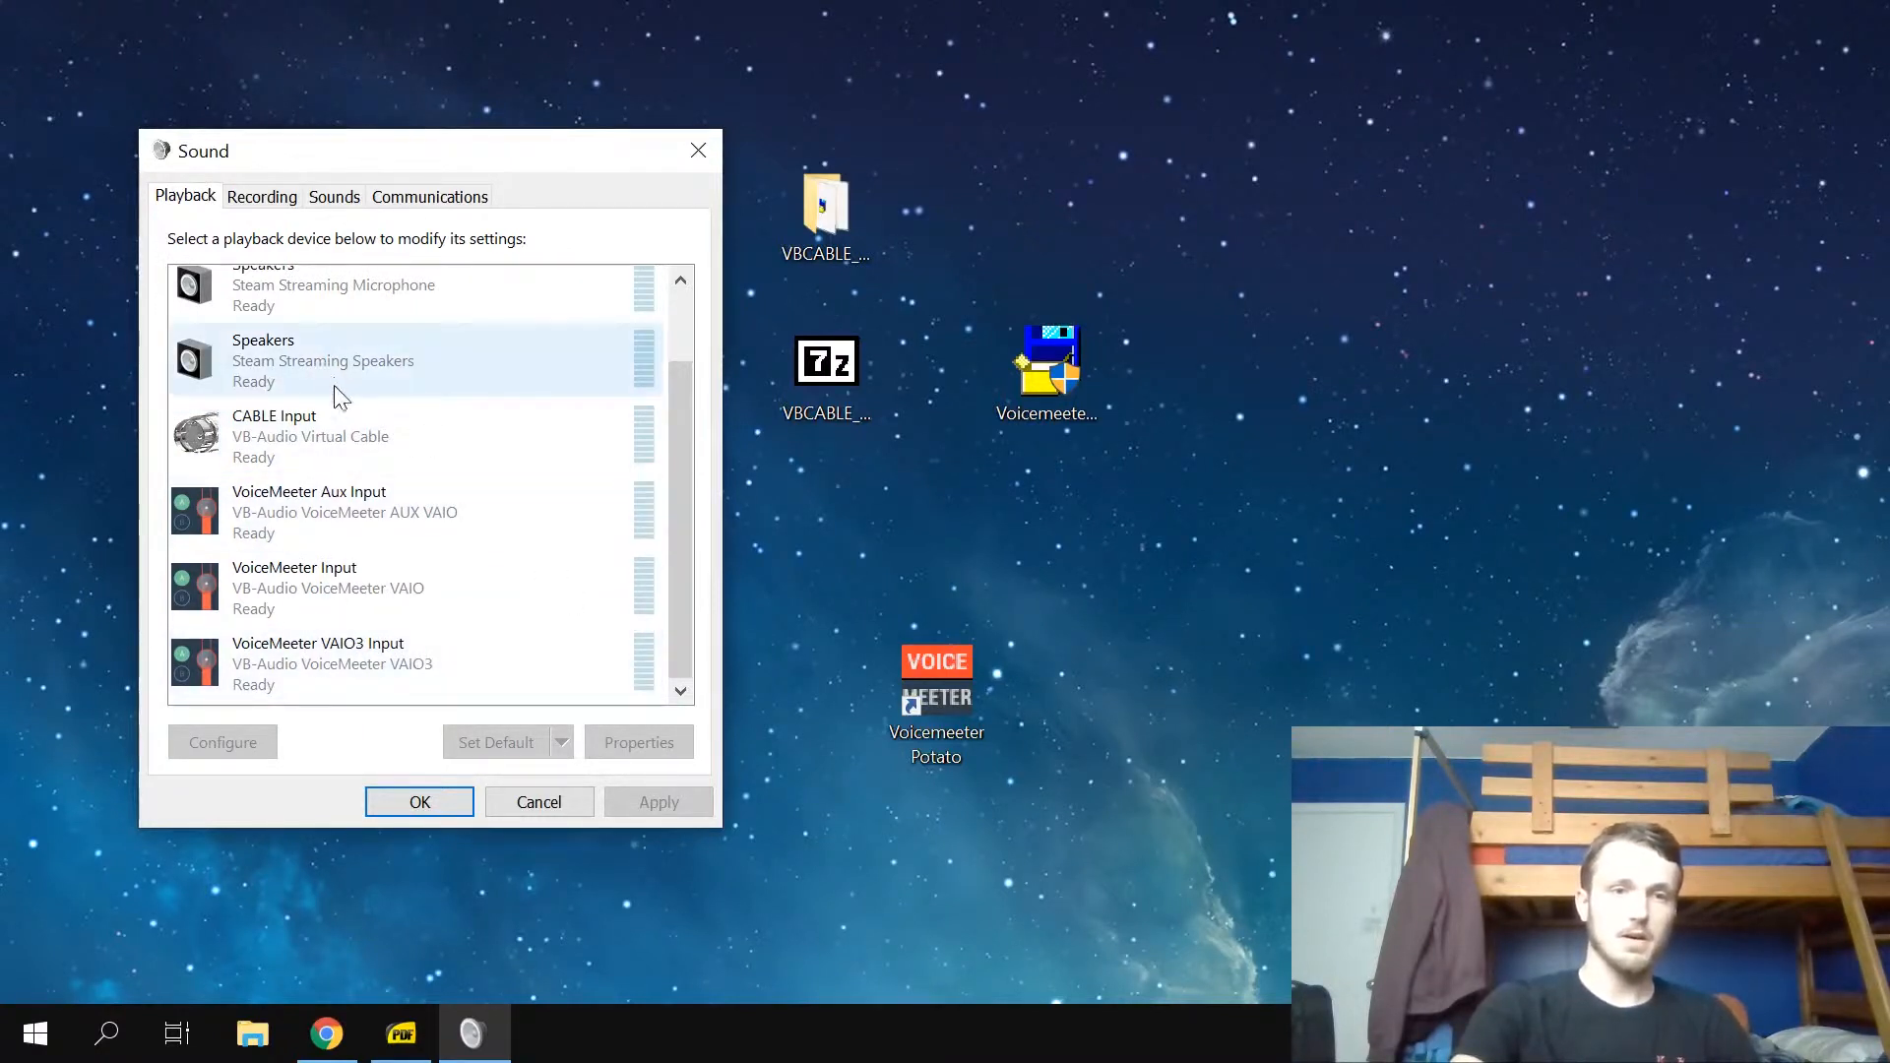
pyautogui.moveTo(263, 154); pyautogui.dragTo(1325, 126)
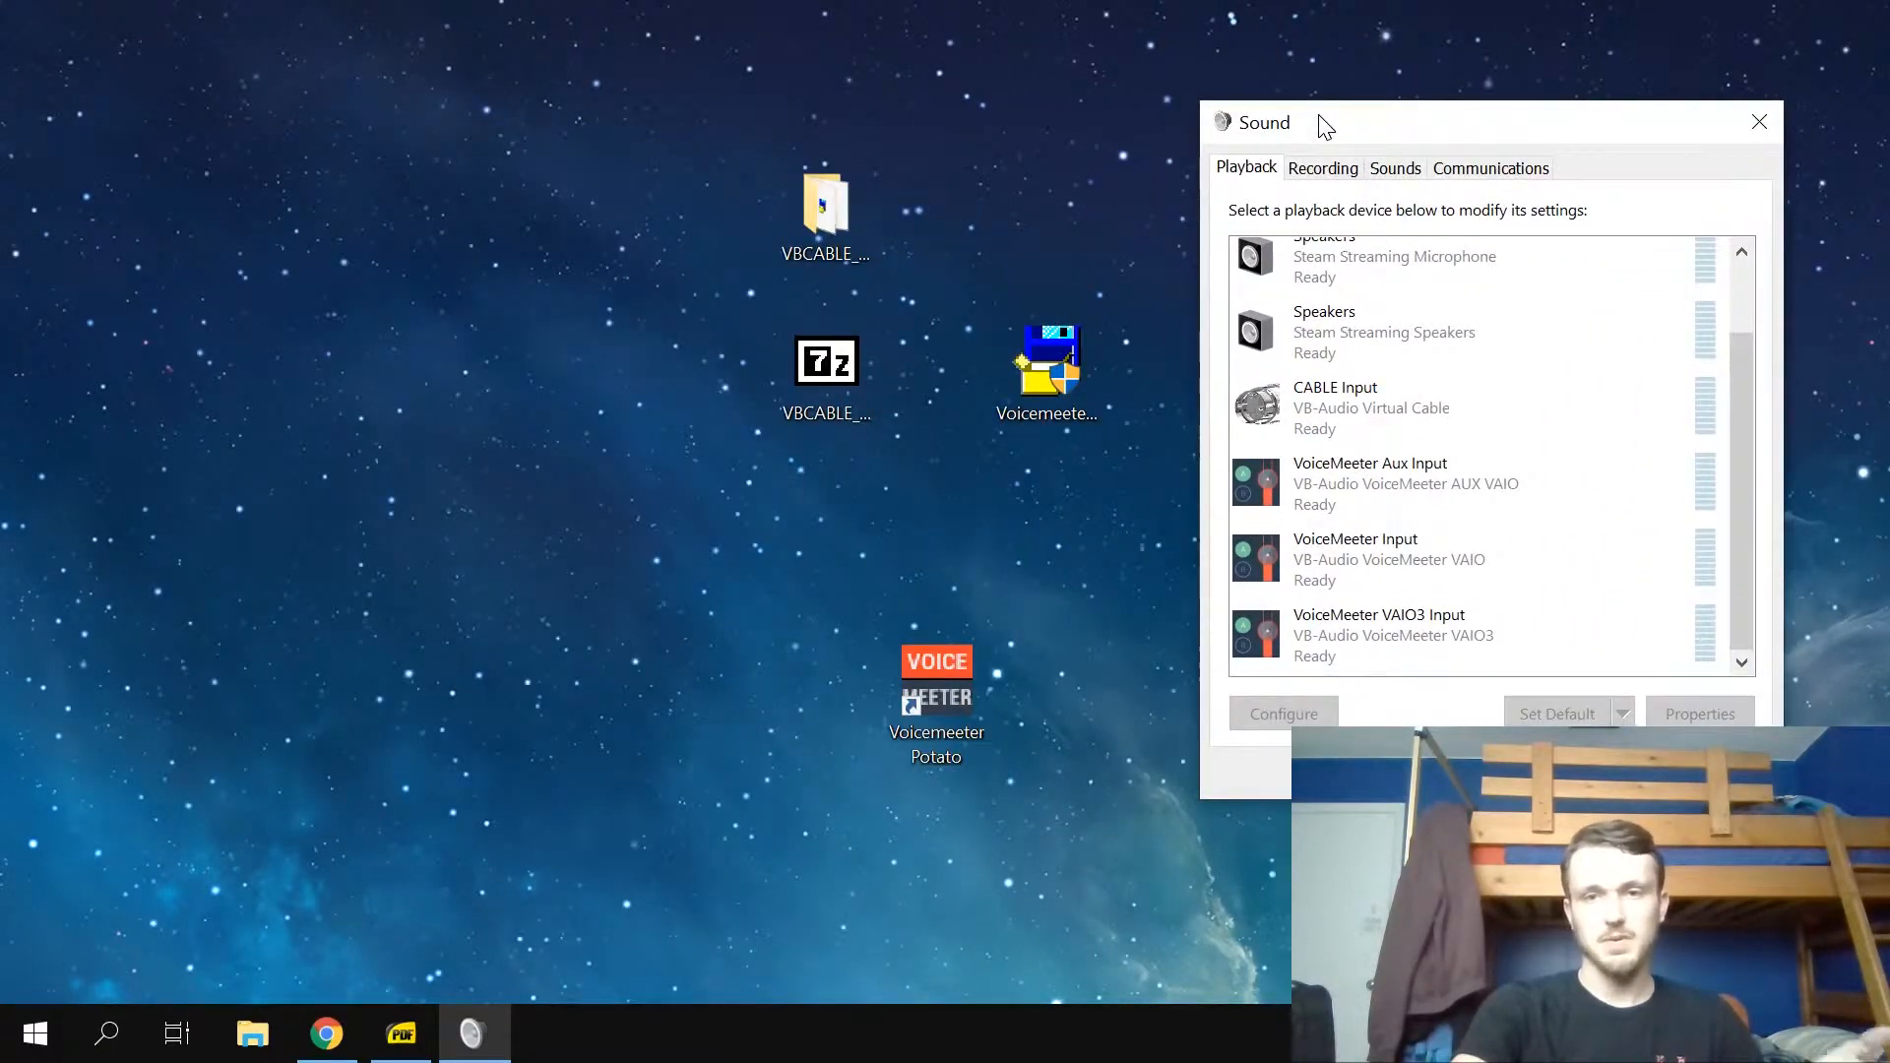
# Step: Examine the VB-Audio and VoiceMeeter entries among the playback and recording devices, and close the Sound dialog
pyautogui.scroll(2, 1541, 443)
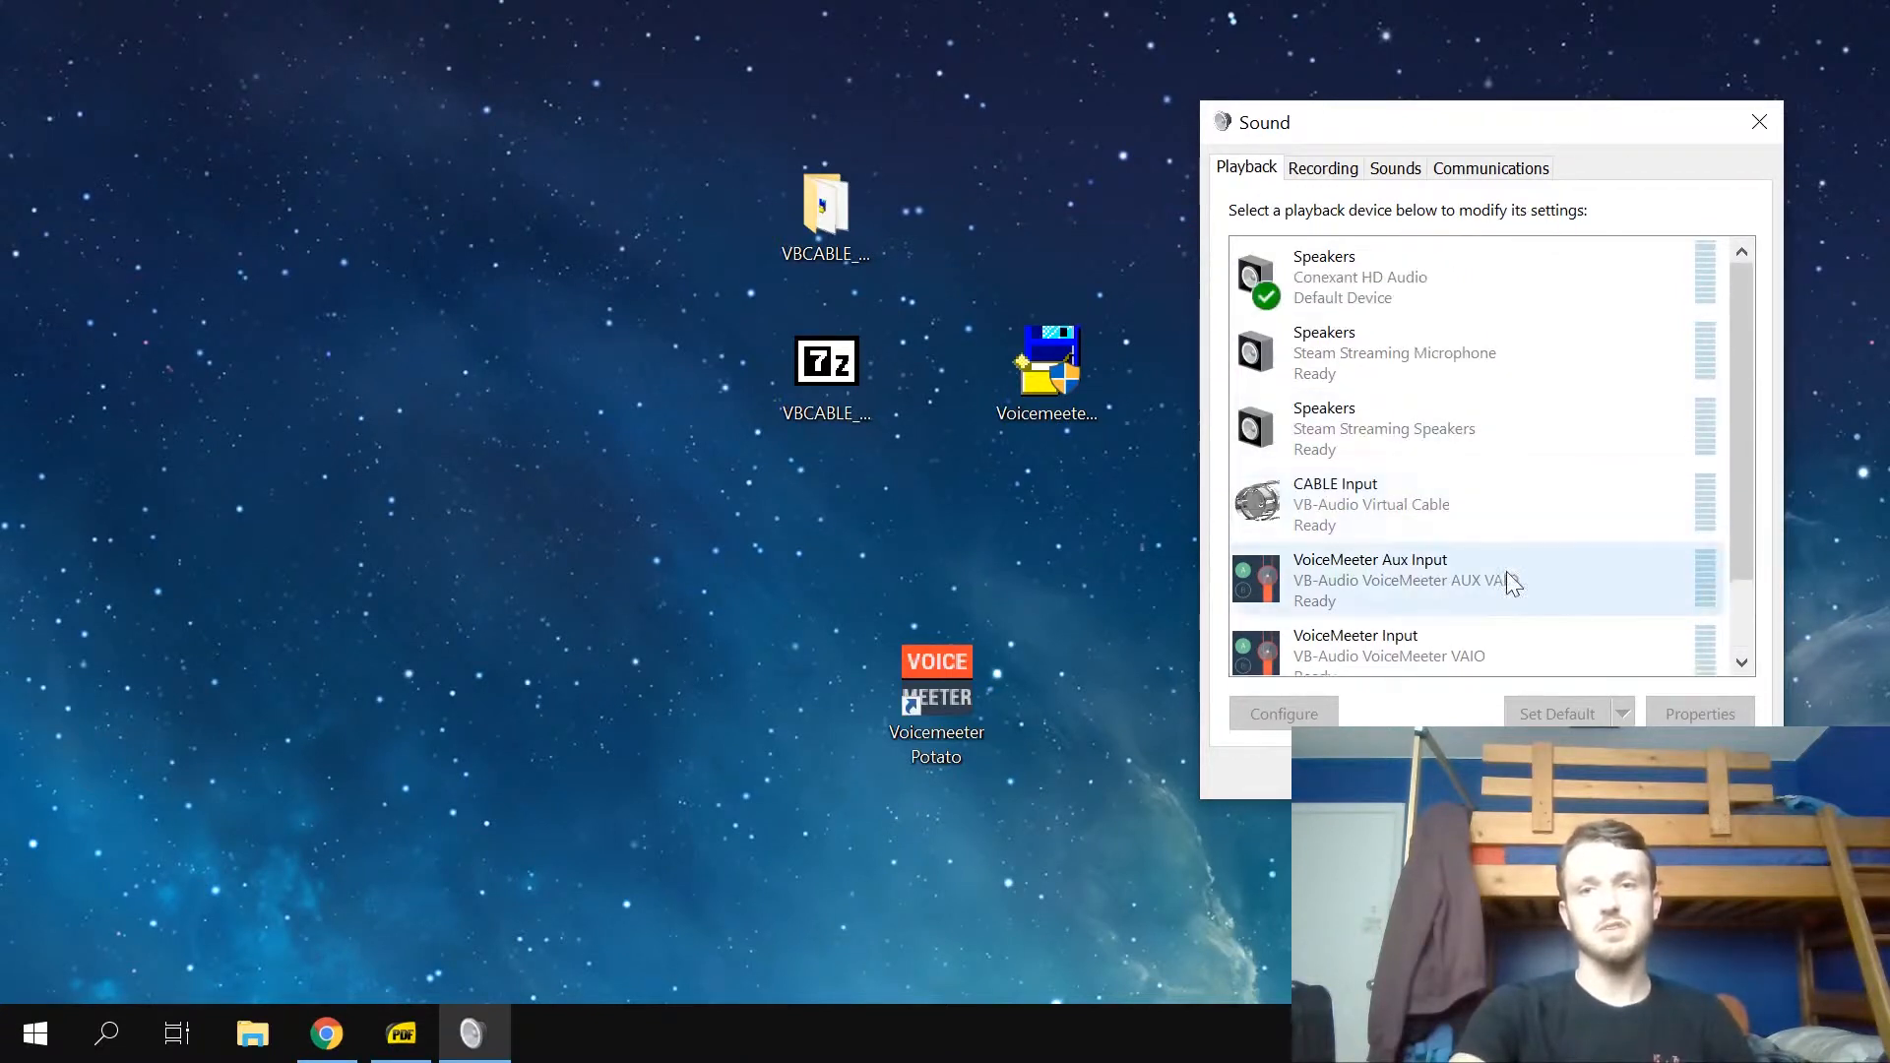
pyautogui.scroll(-2, 1507, 583)
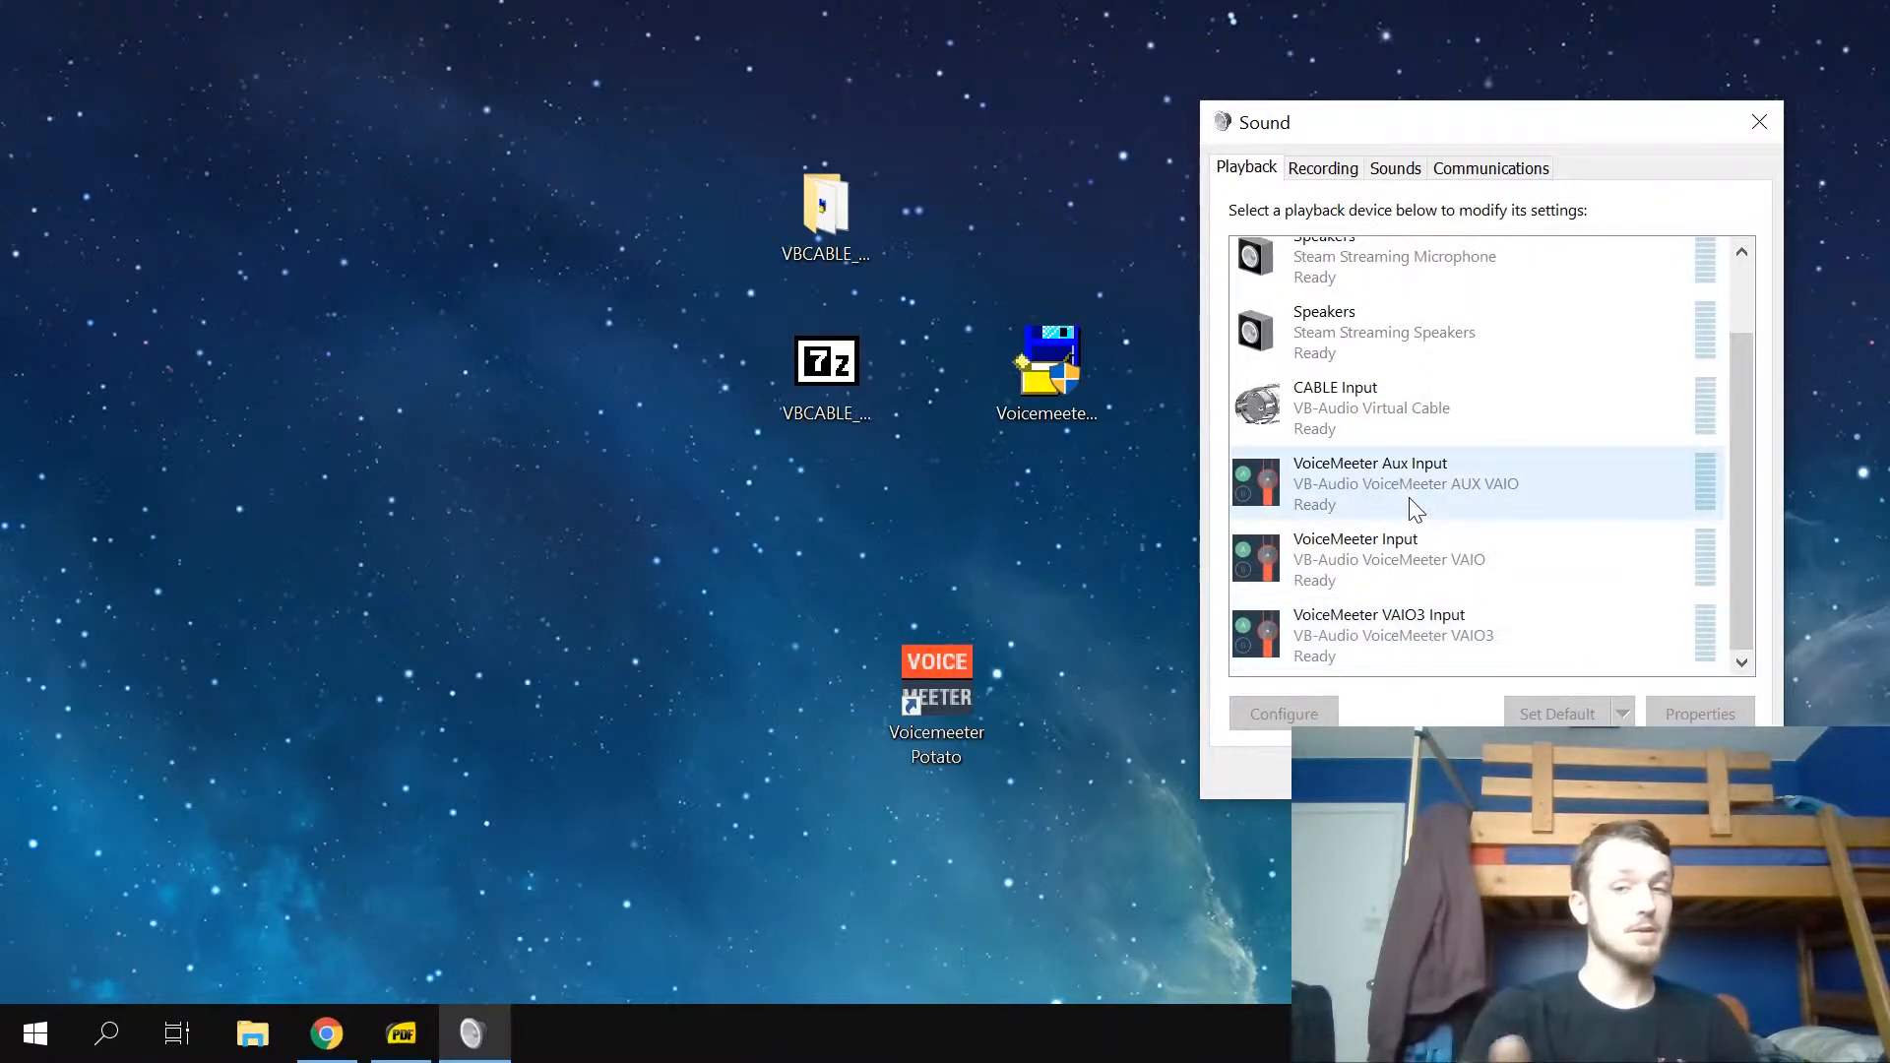
pyautogui.scroll(2, 1416, 507)
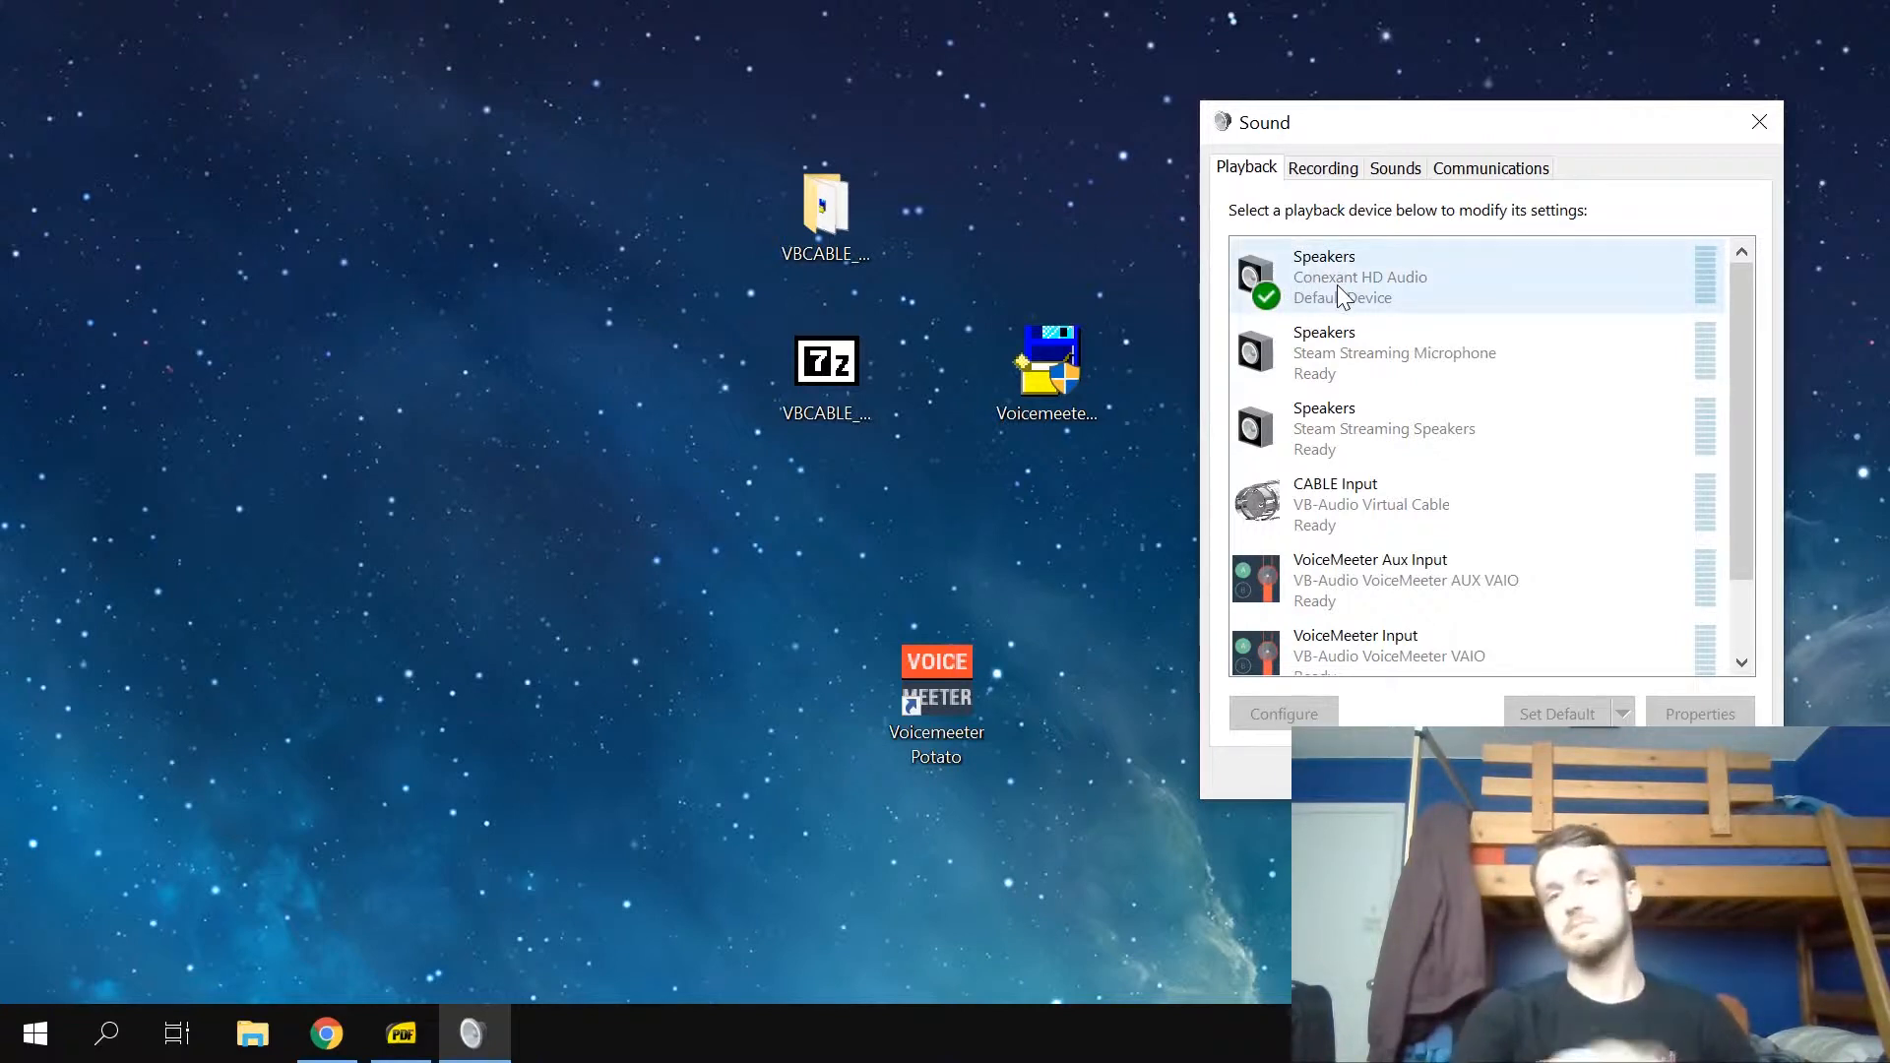
pyautogui.click(1323, 169)
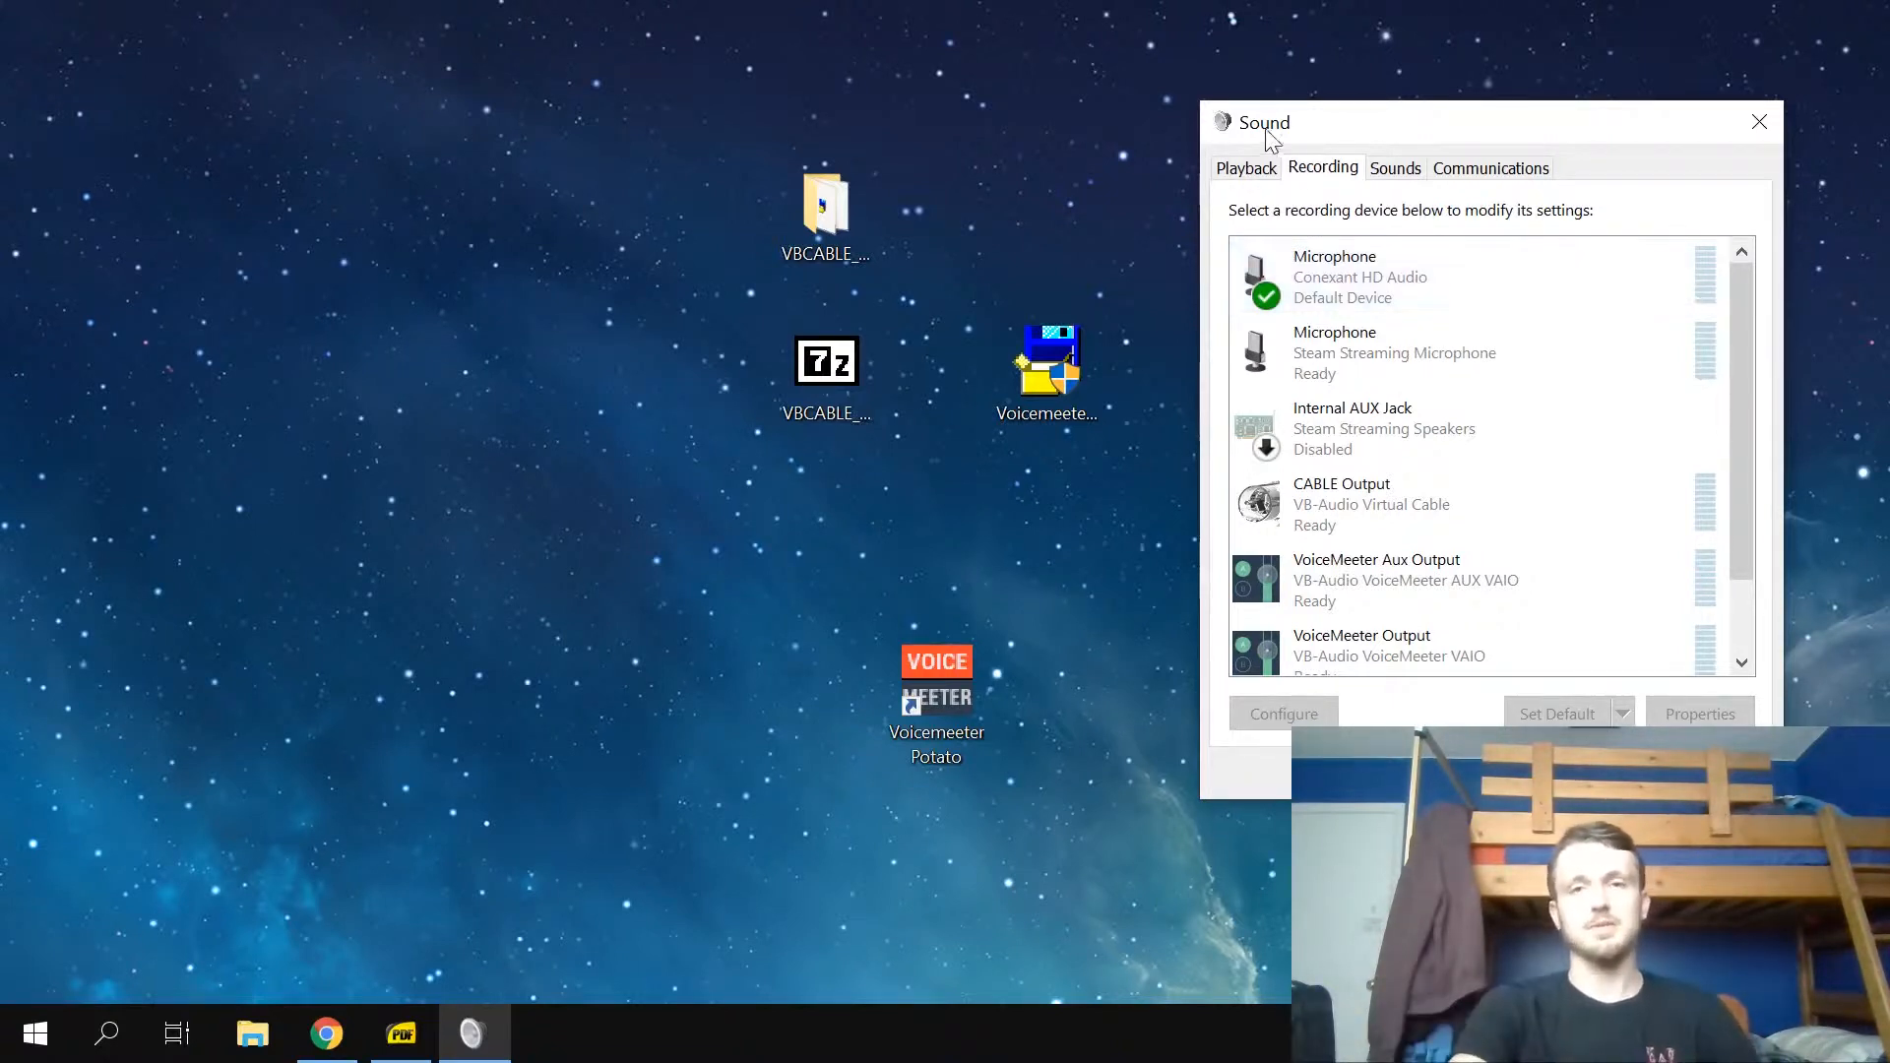
pyautogui.click(1222, 175)
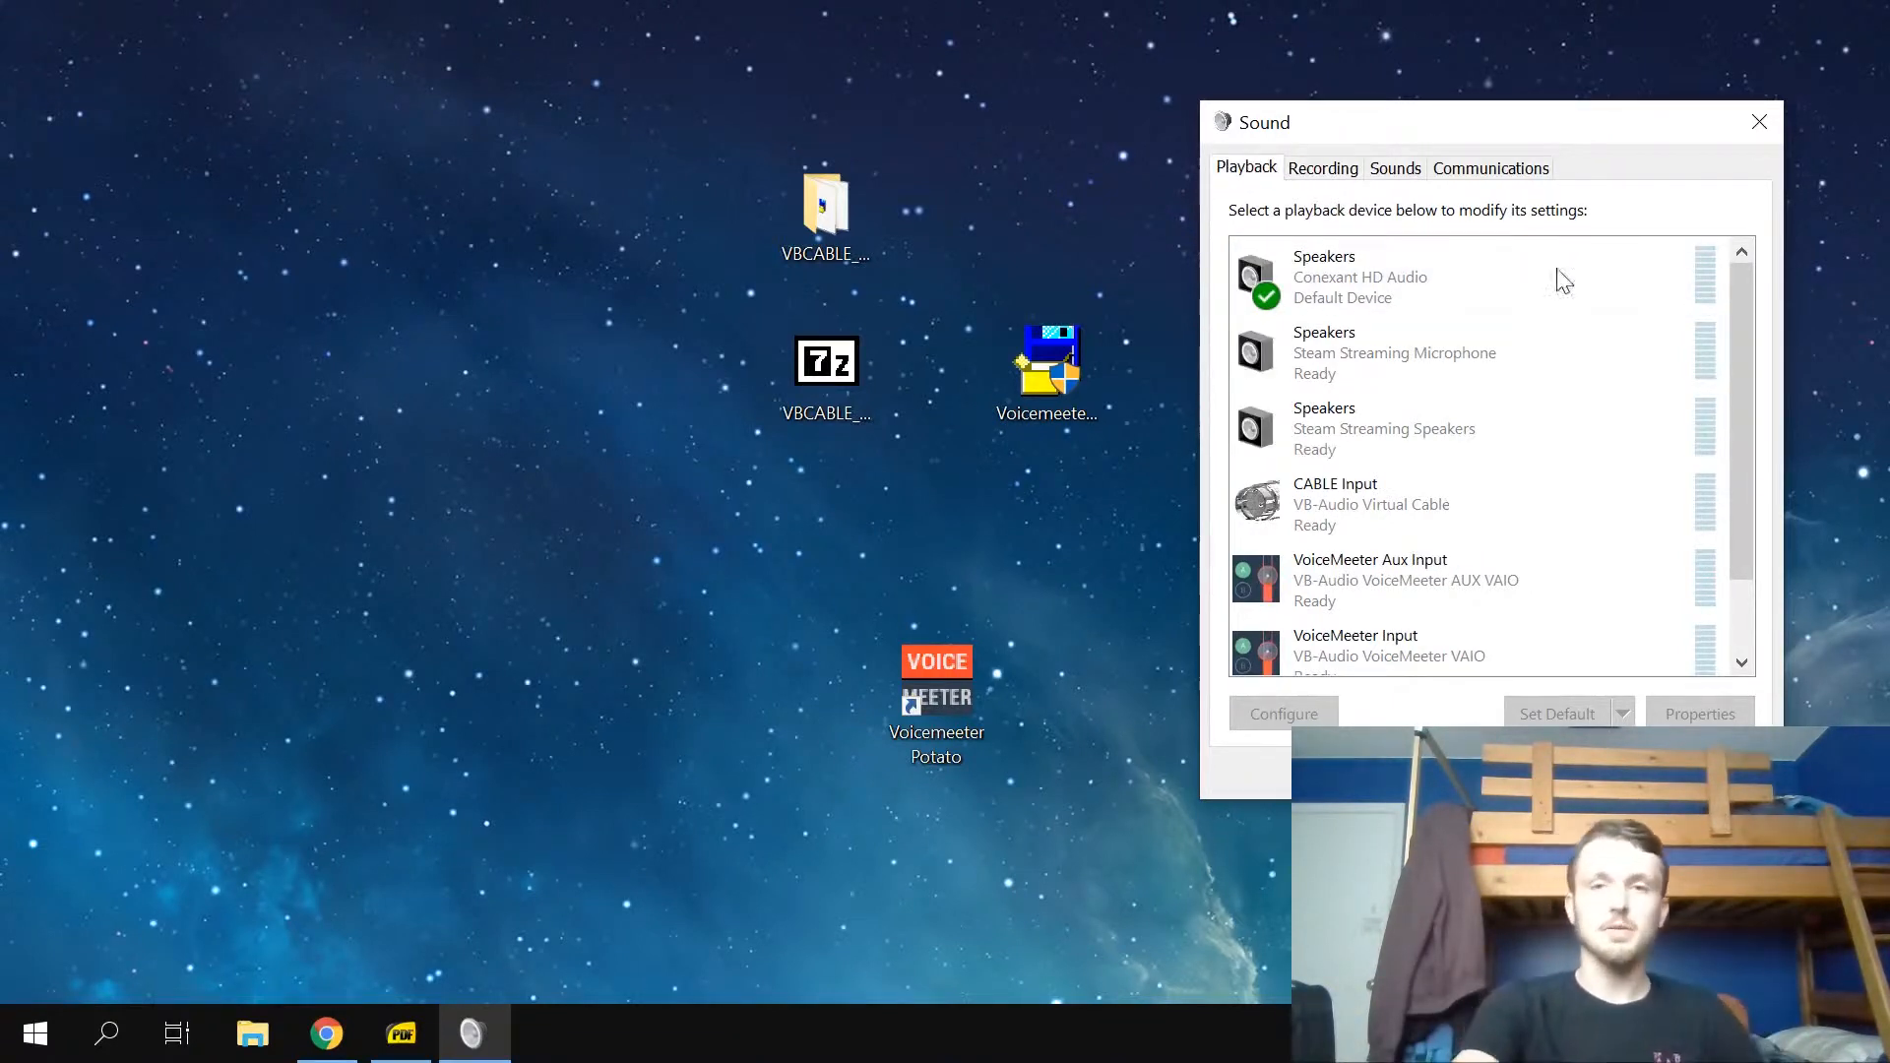
pyautogui.click(1345, 175)
pyautogui.scroll(-2, 1482, 278)
pyautogui.scroll(2, 1480, 274)
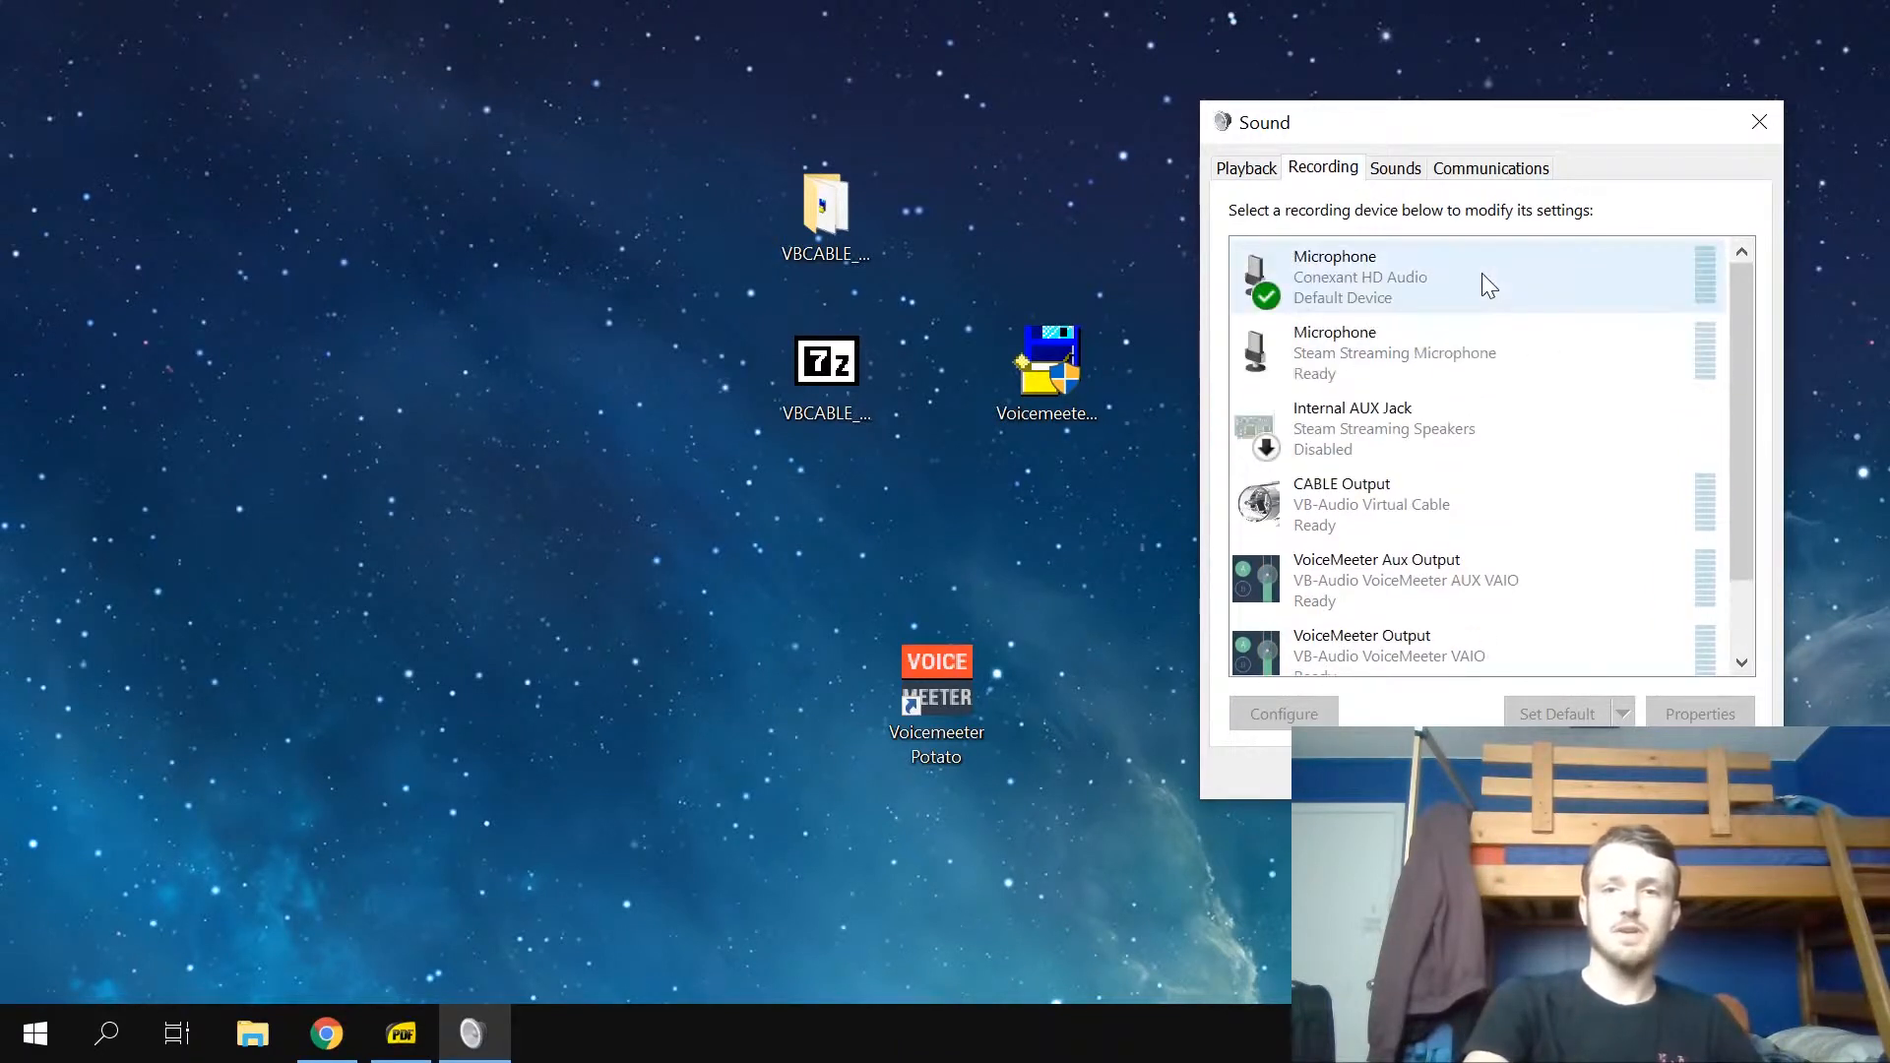
pyautogui.click(1269, 173)
pyautogui.click(1758, 121)
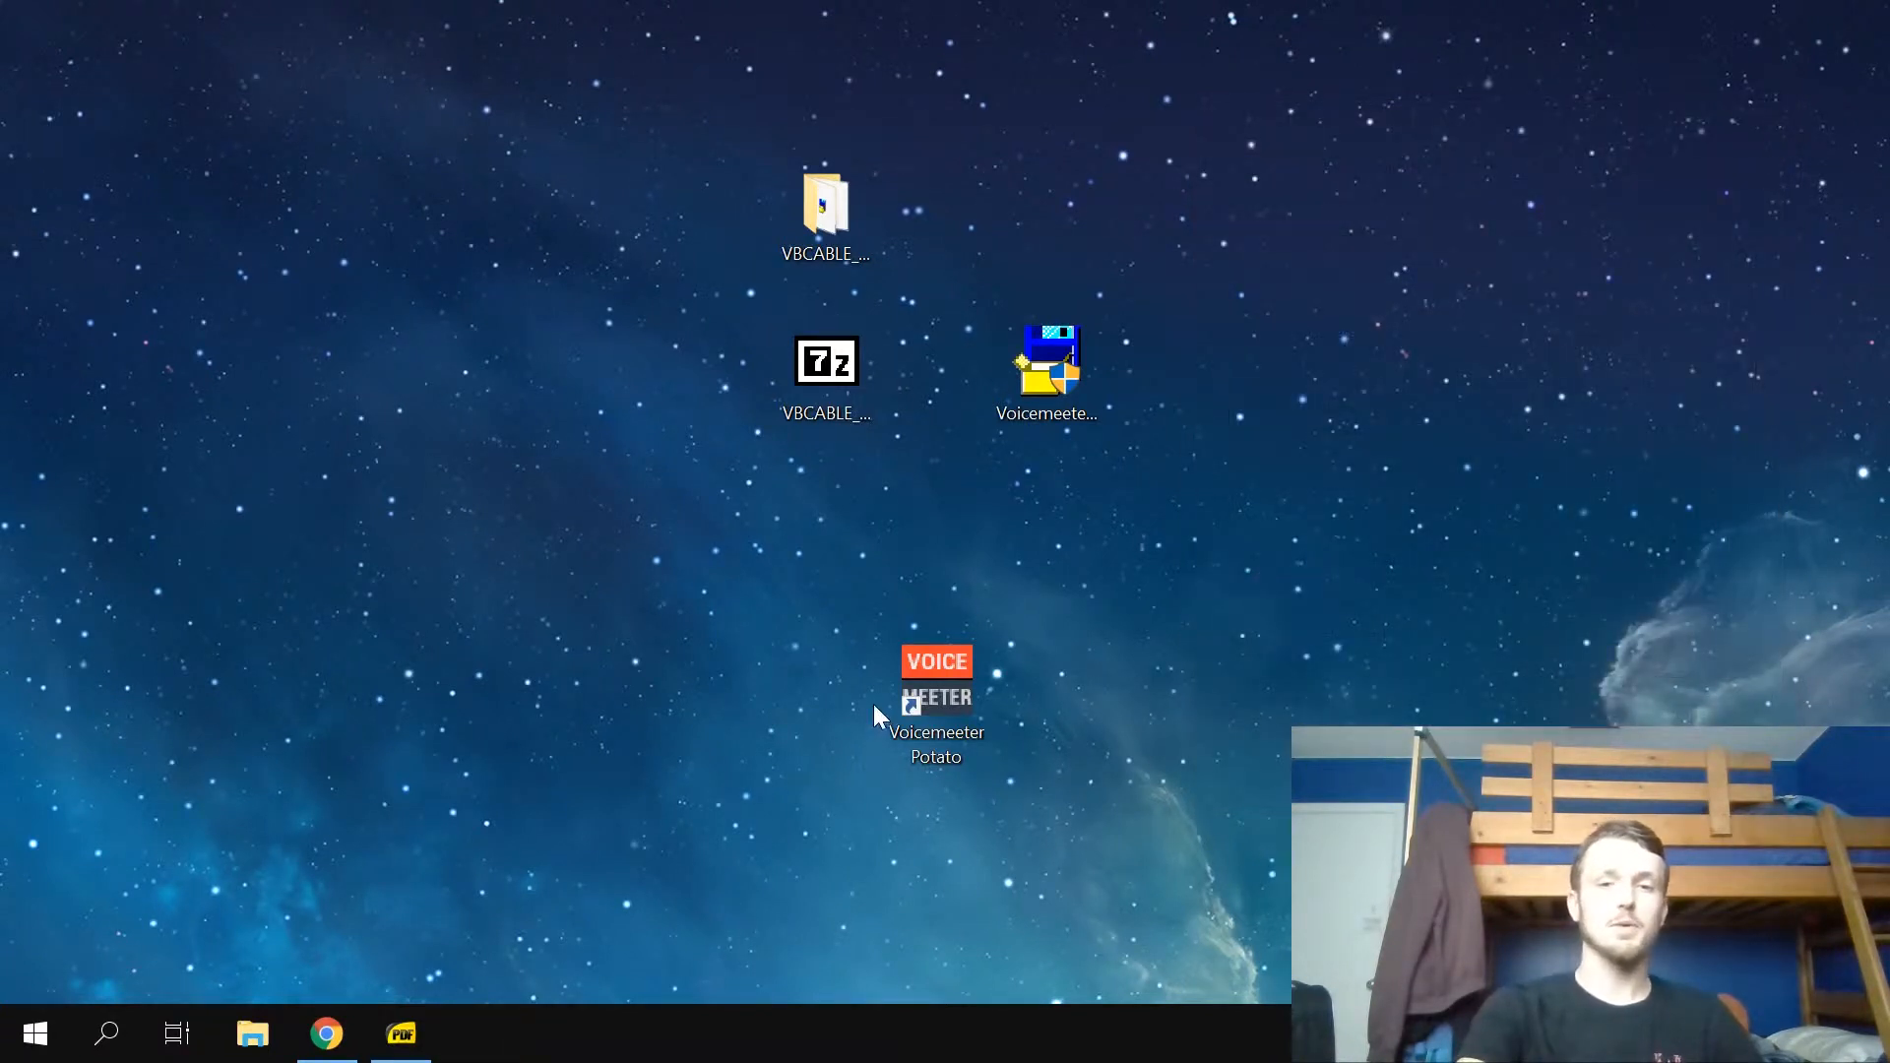
# Step: Launch Voicemeeter Potato and view the available devices for hardware output A1 without changing the selection
pyautogui.doubleClick(911, 705)
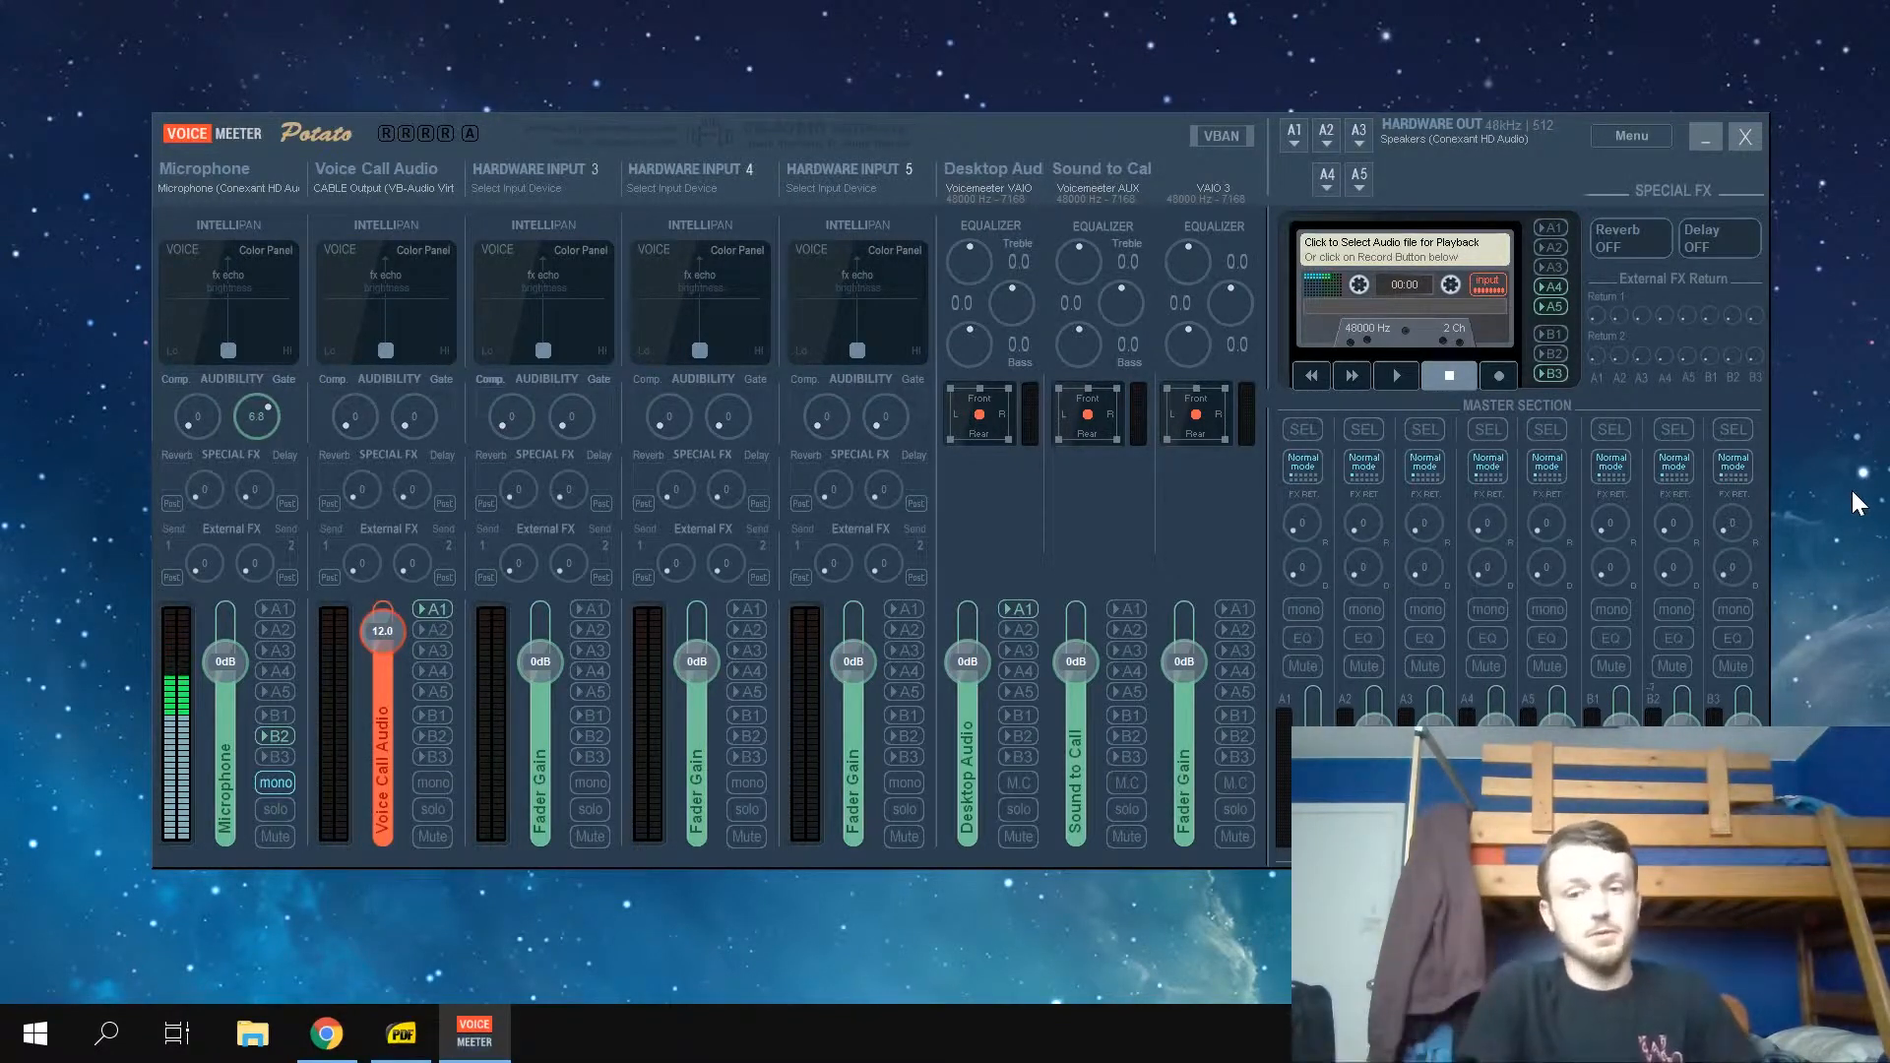
pyautogui.click(1295, 140)
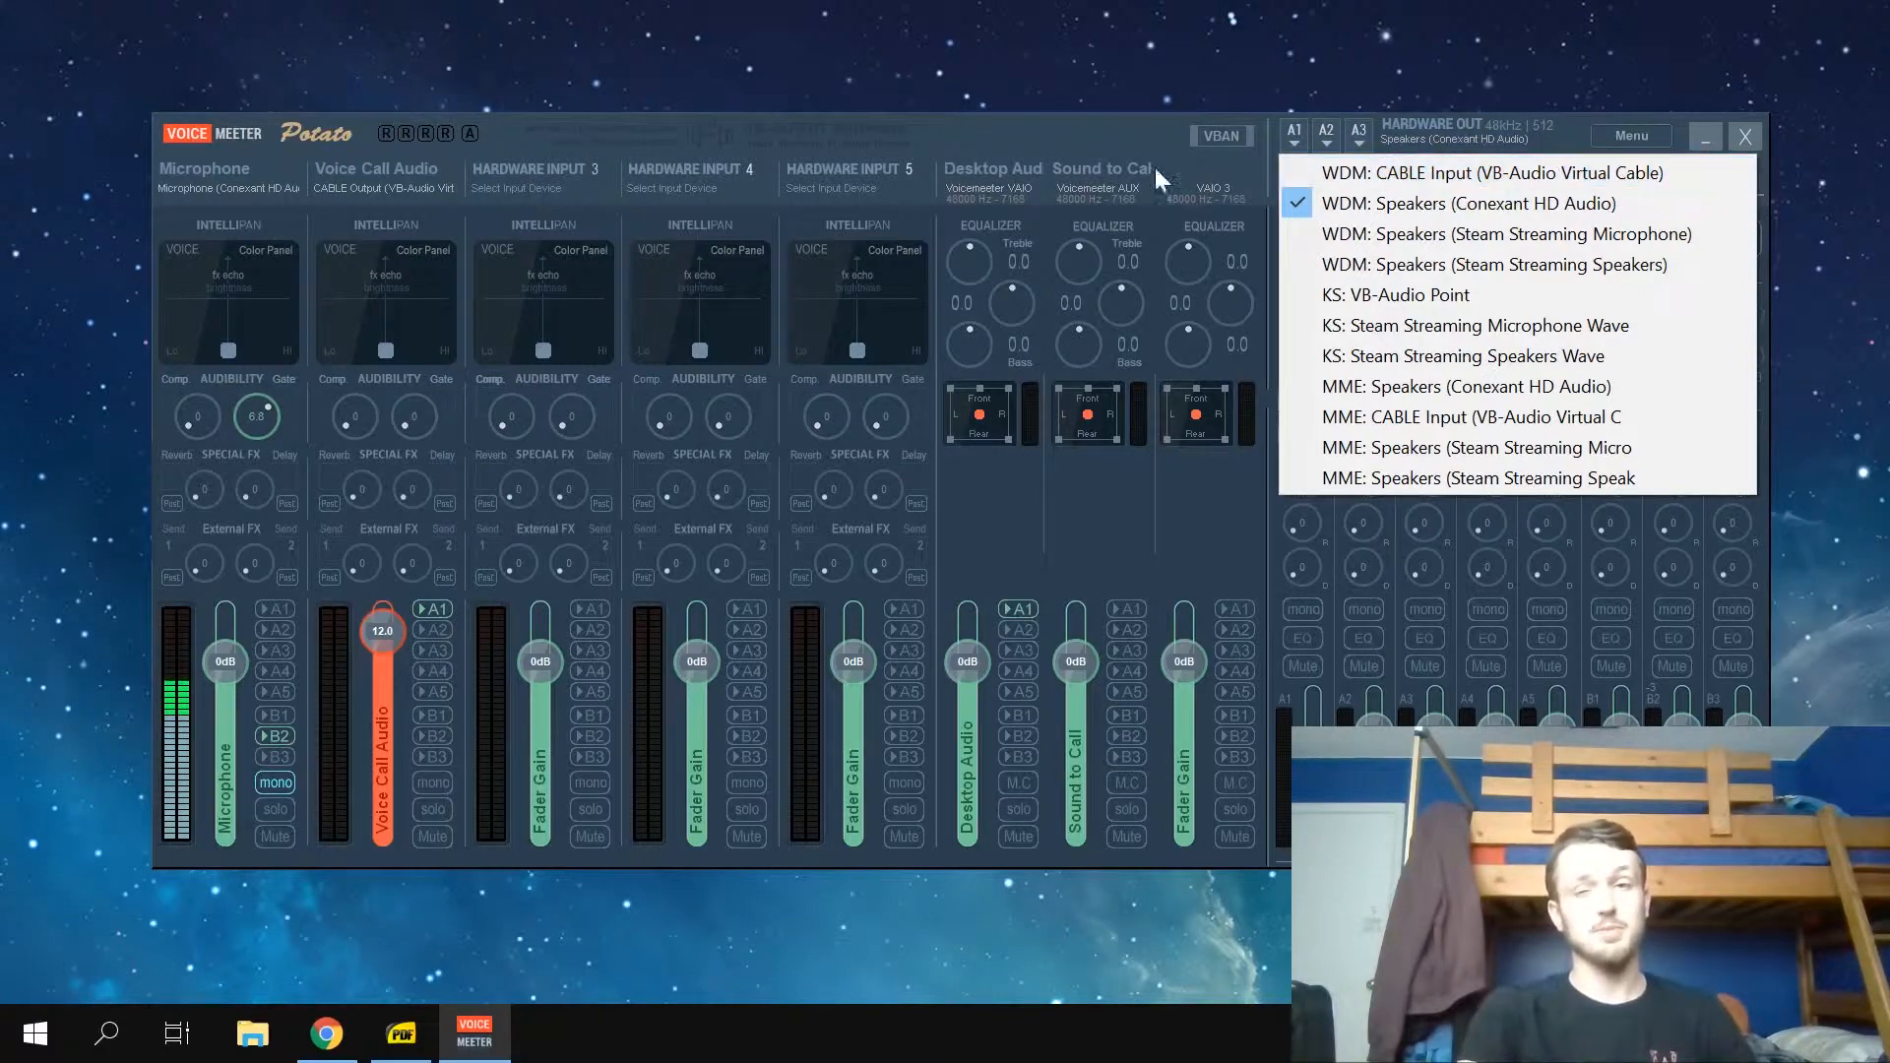
pyautogui.click(1068, 127)
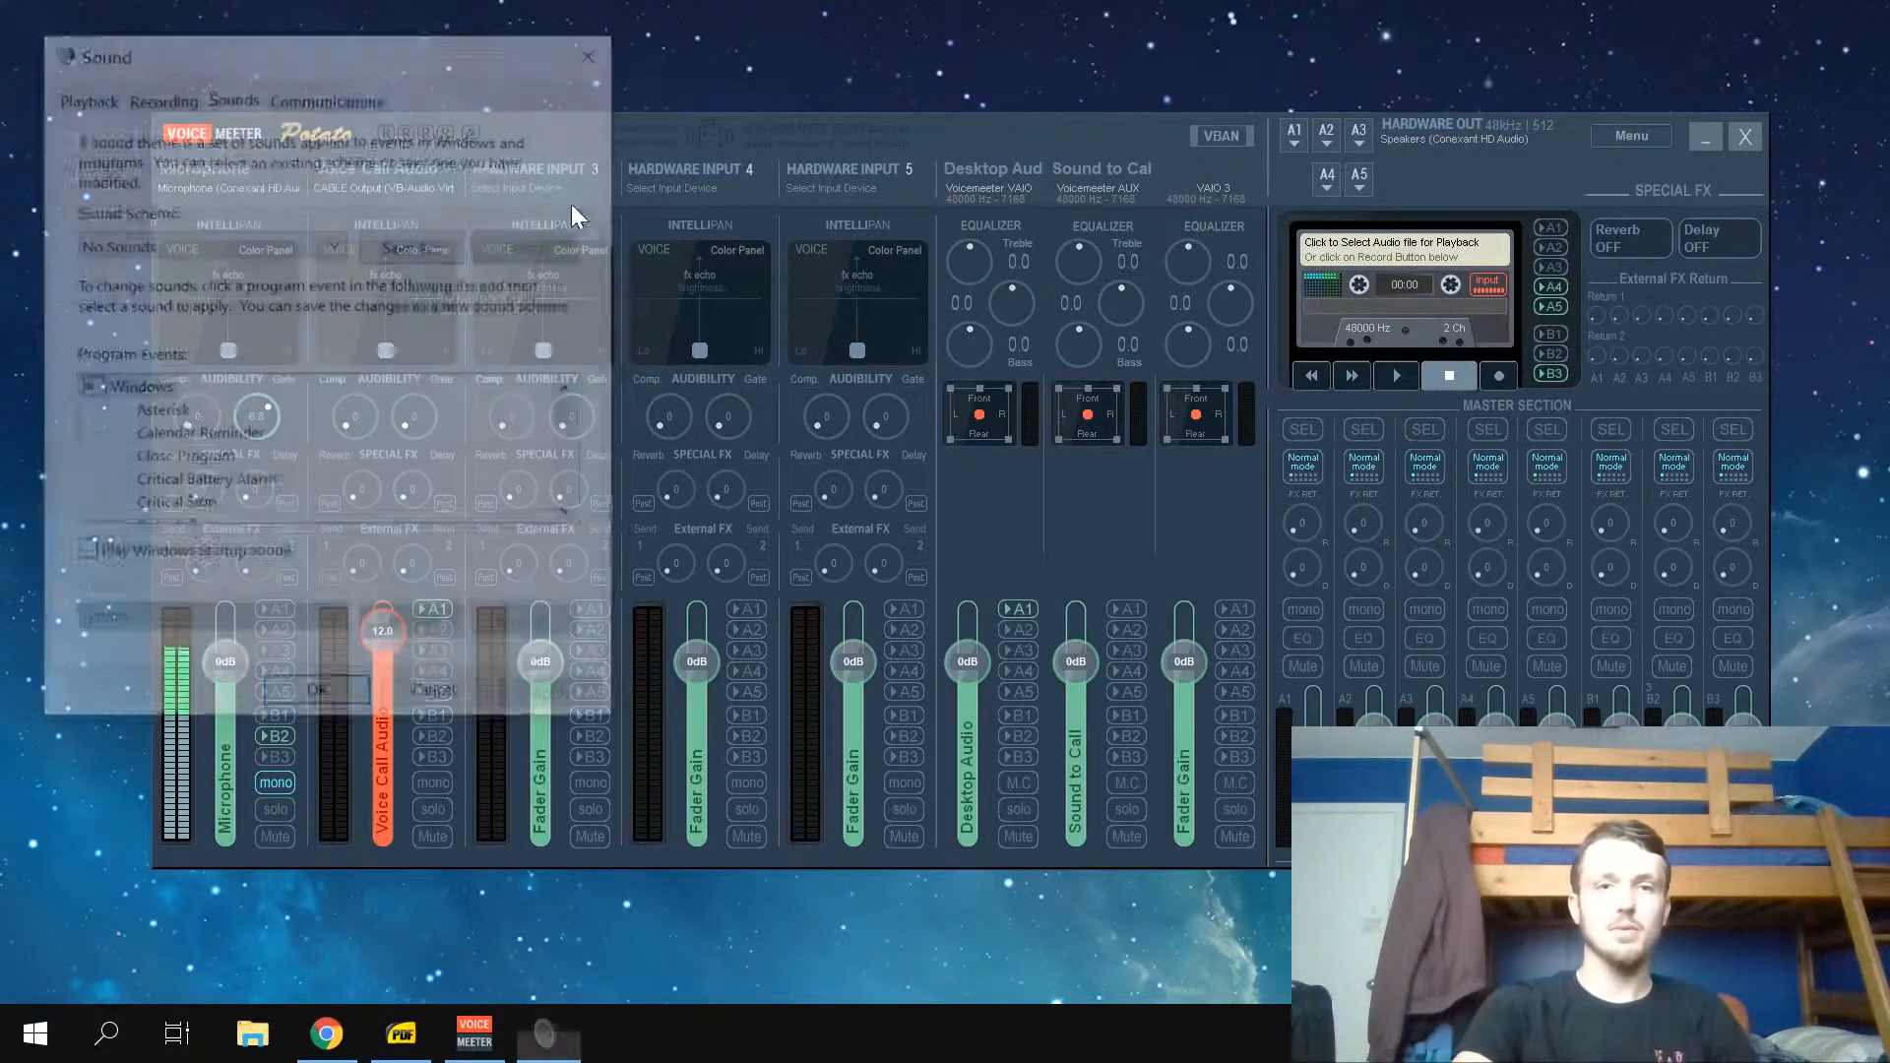
# Step: Set VoiceMeeter Input (VB-Audio VoiceMeeter VAIO) as the default playback device in the Sound dialog
pyautogui.click(69, 94)
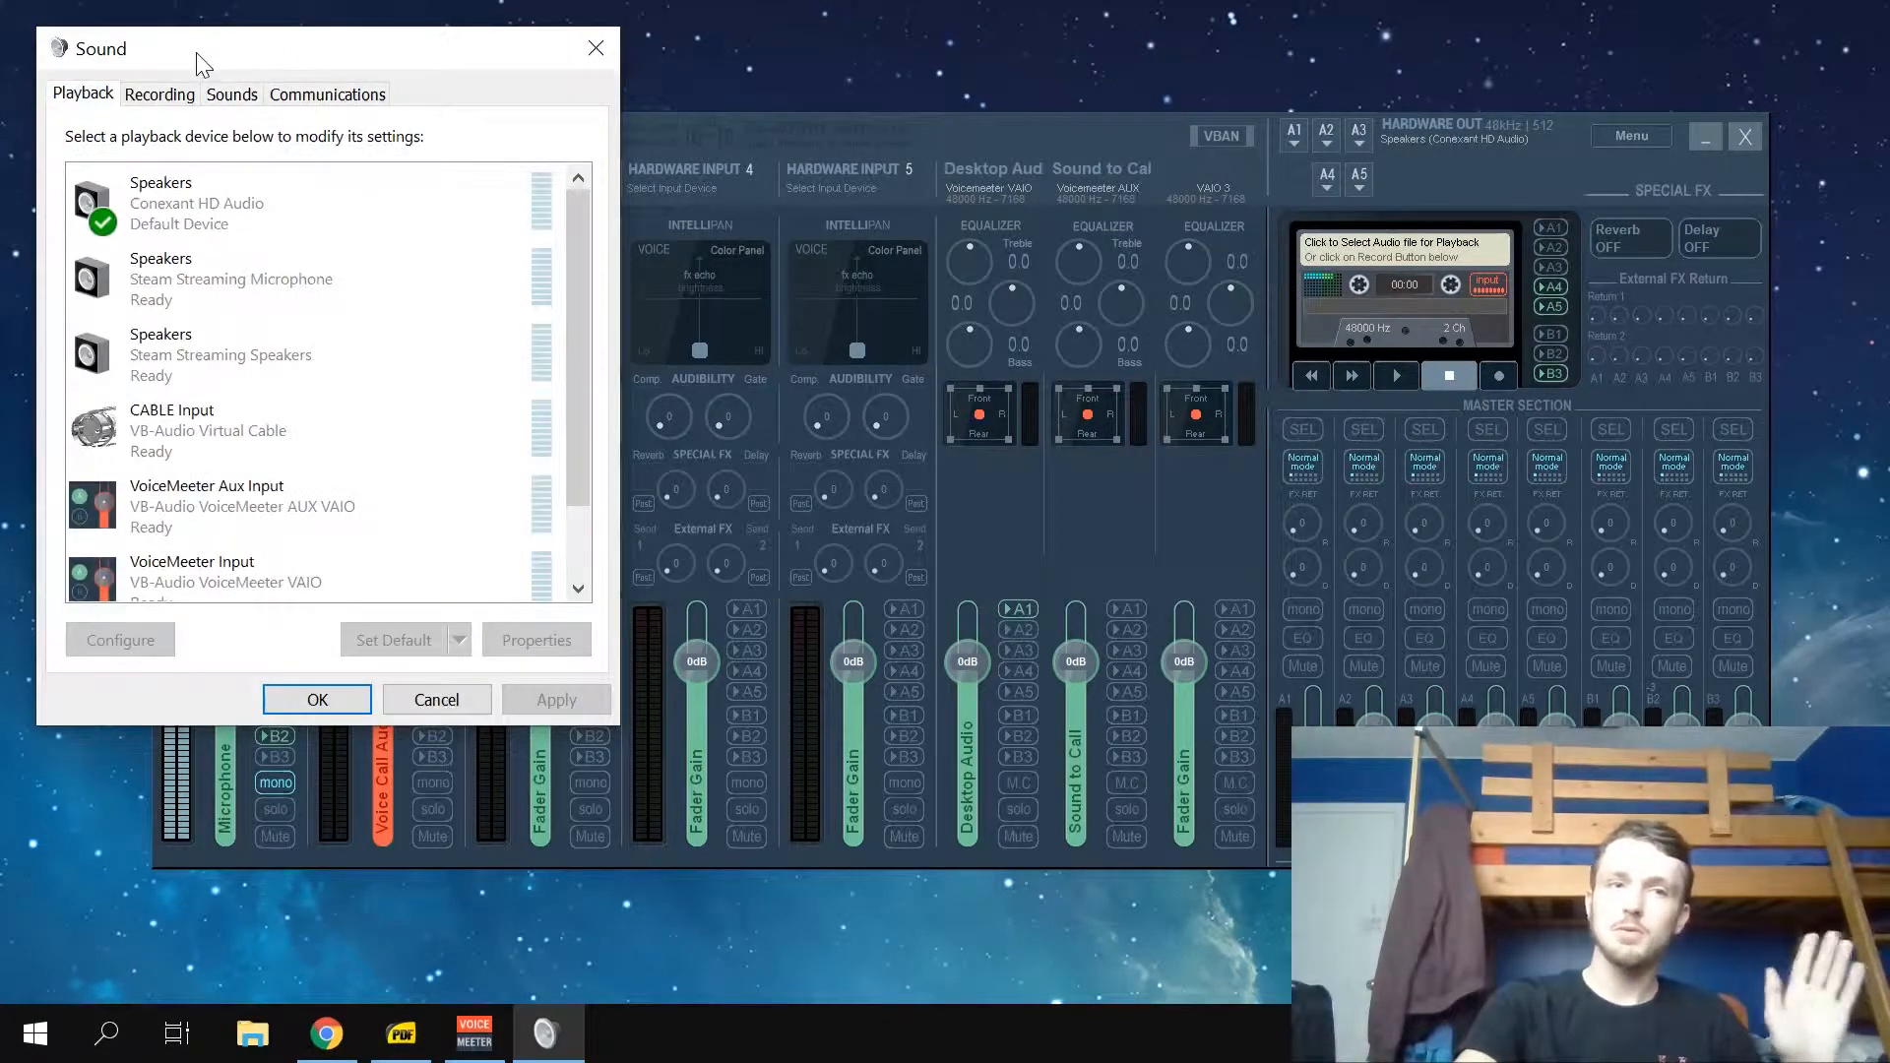
pyautogui.moveTo(194, 59); pyautogui.dragTo(1053, 169)
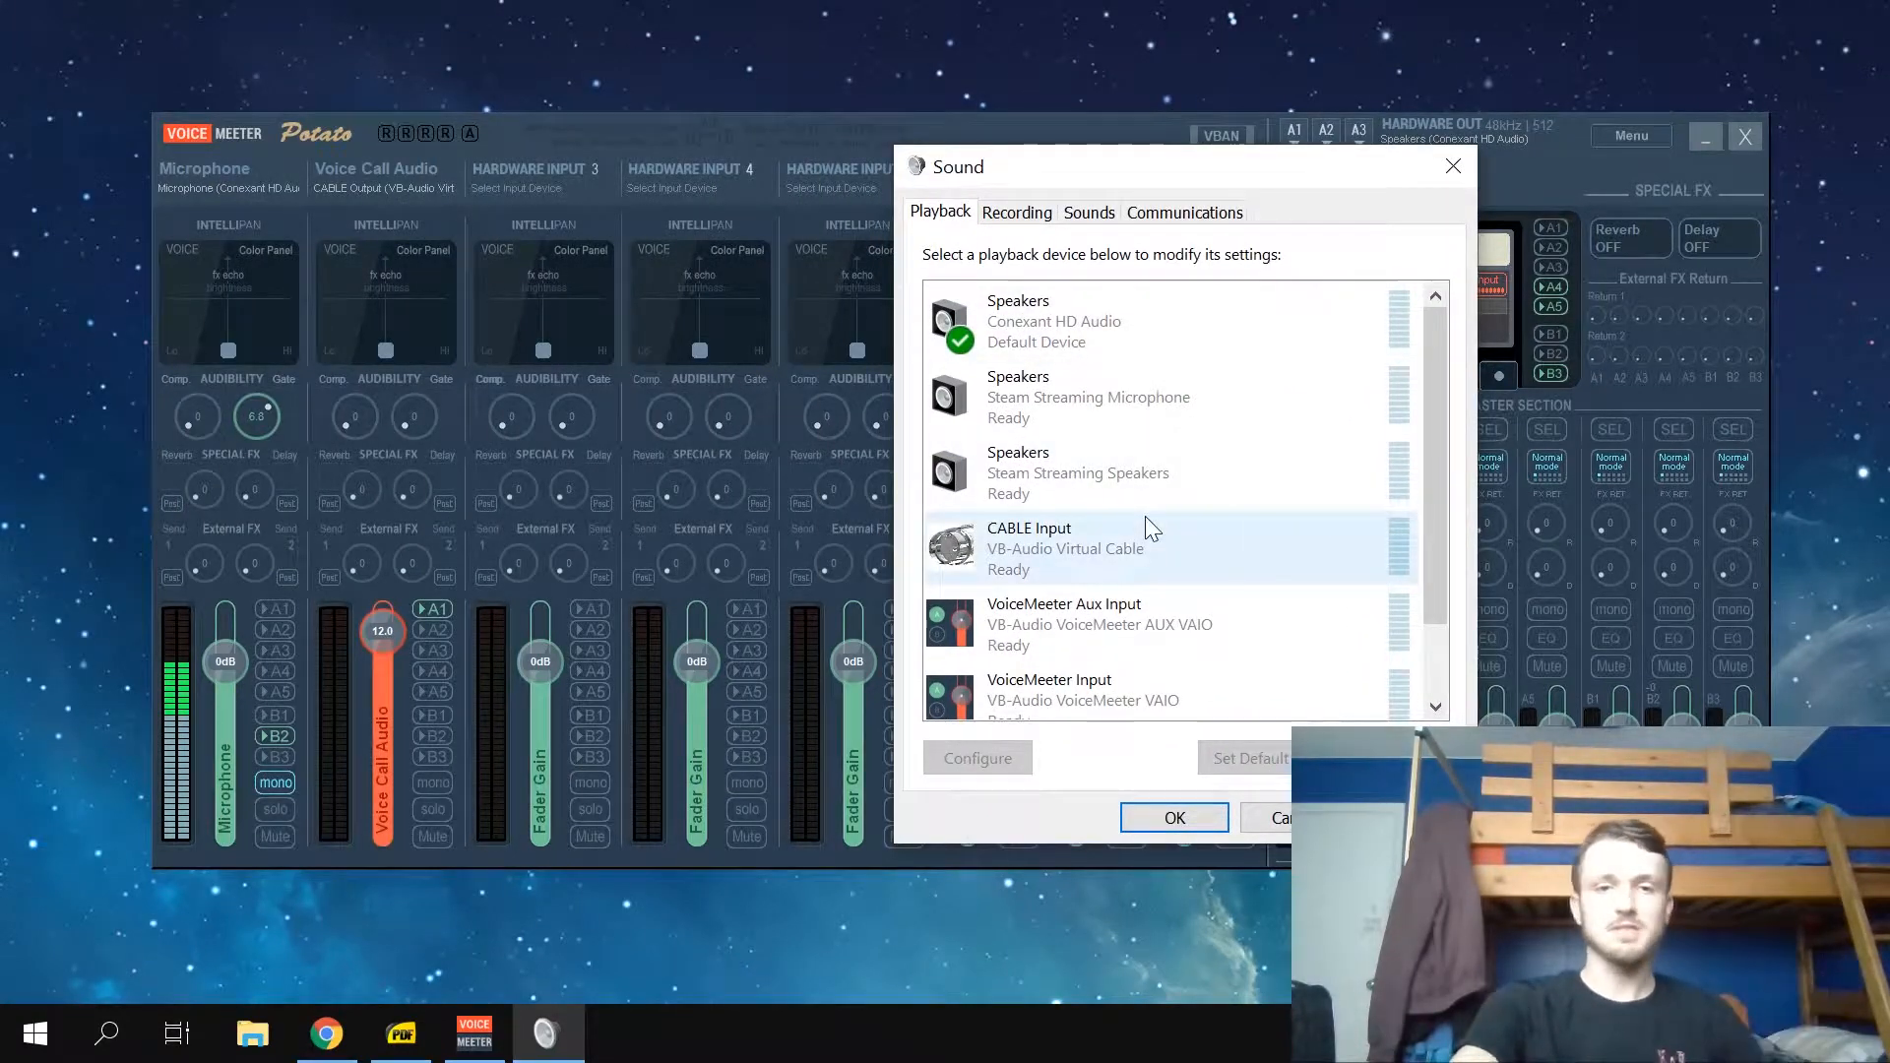
pyautogui.scroll(-1, 1143, 516)
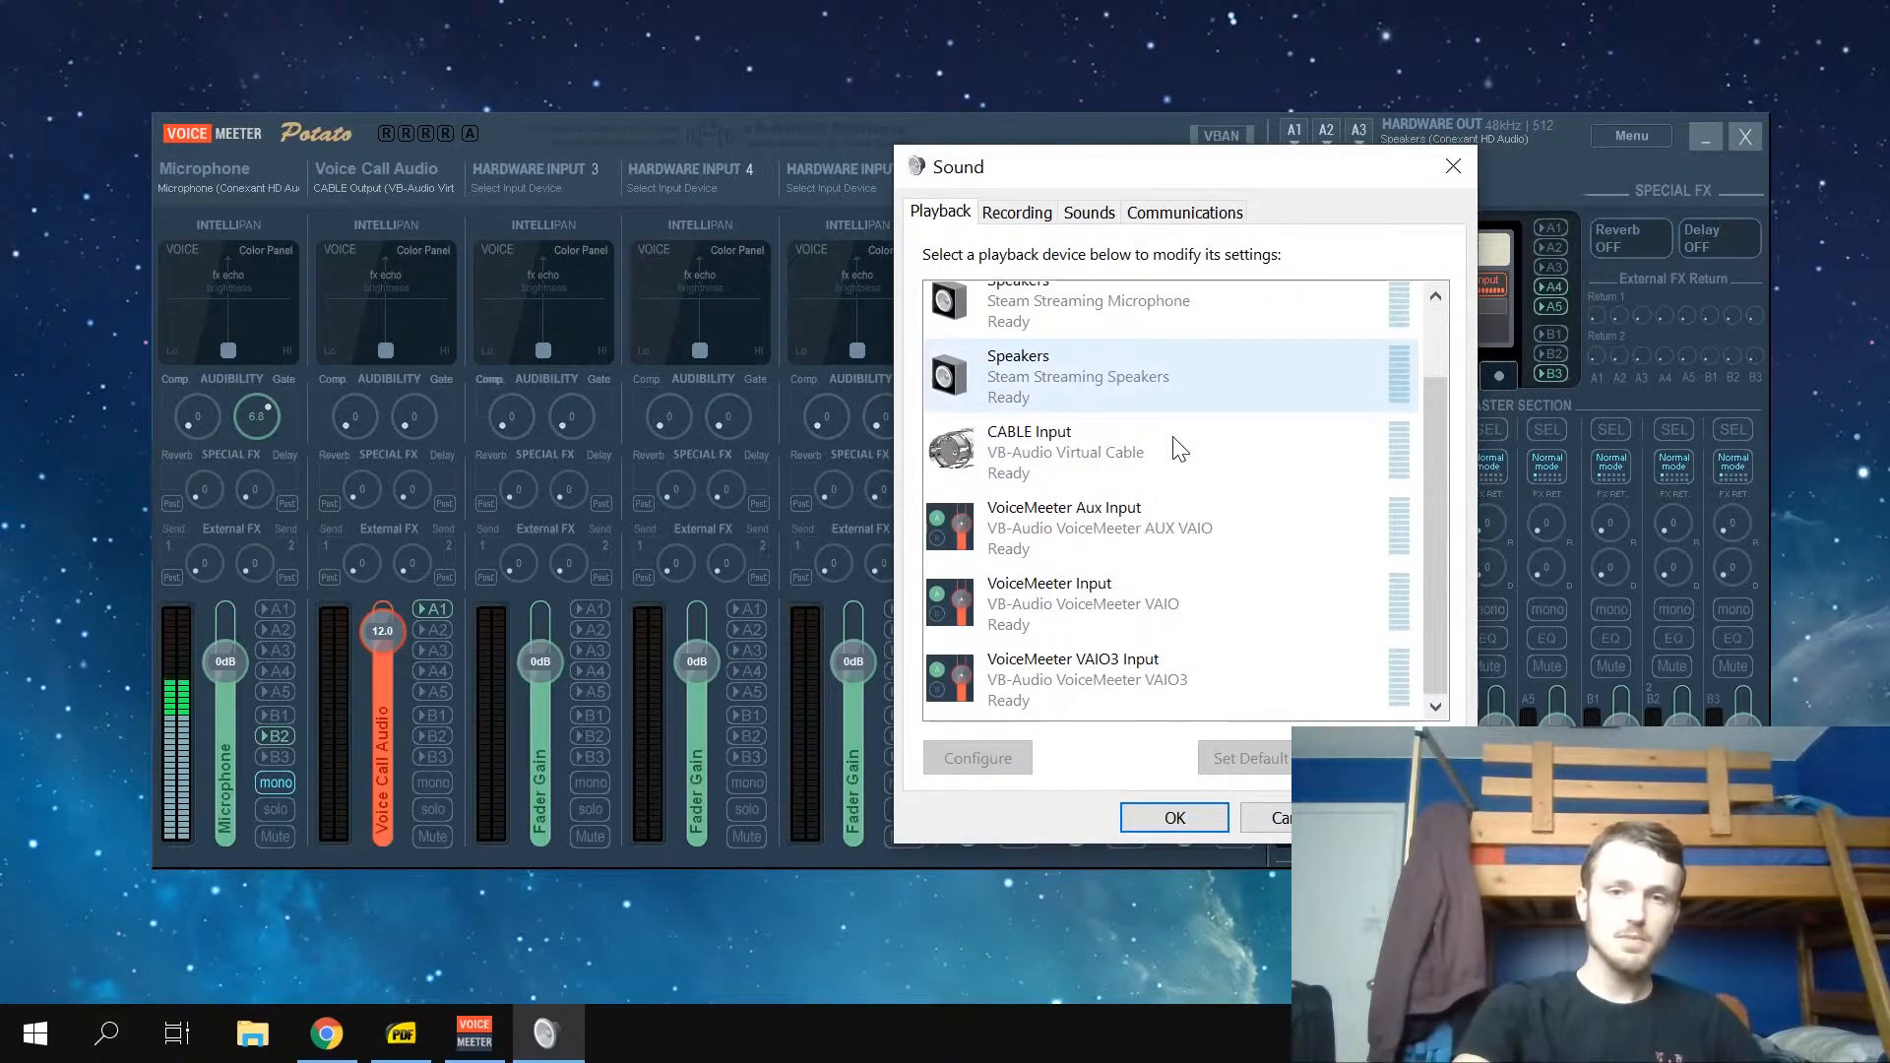
pyautogui.click(1184, 626)
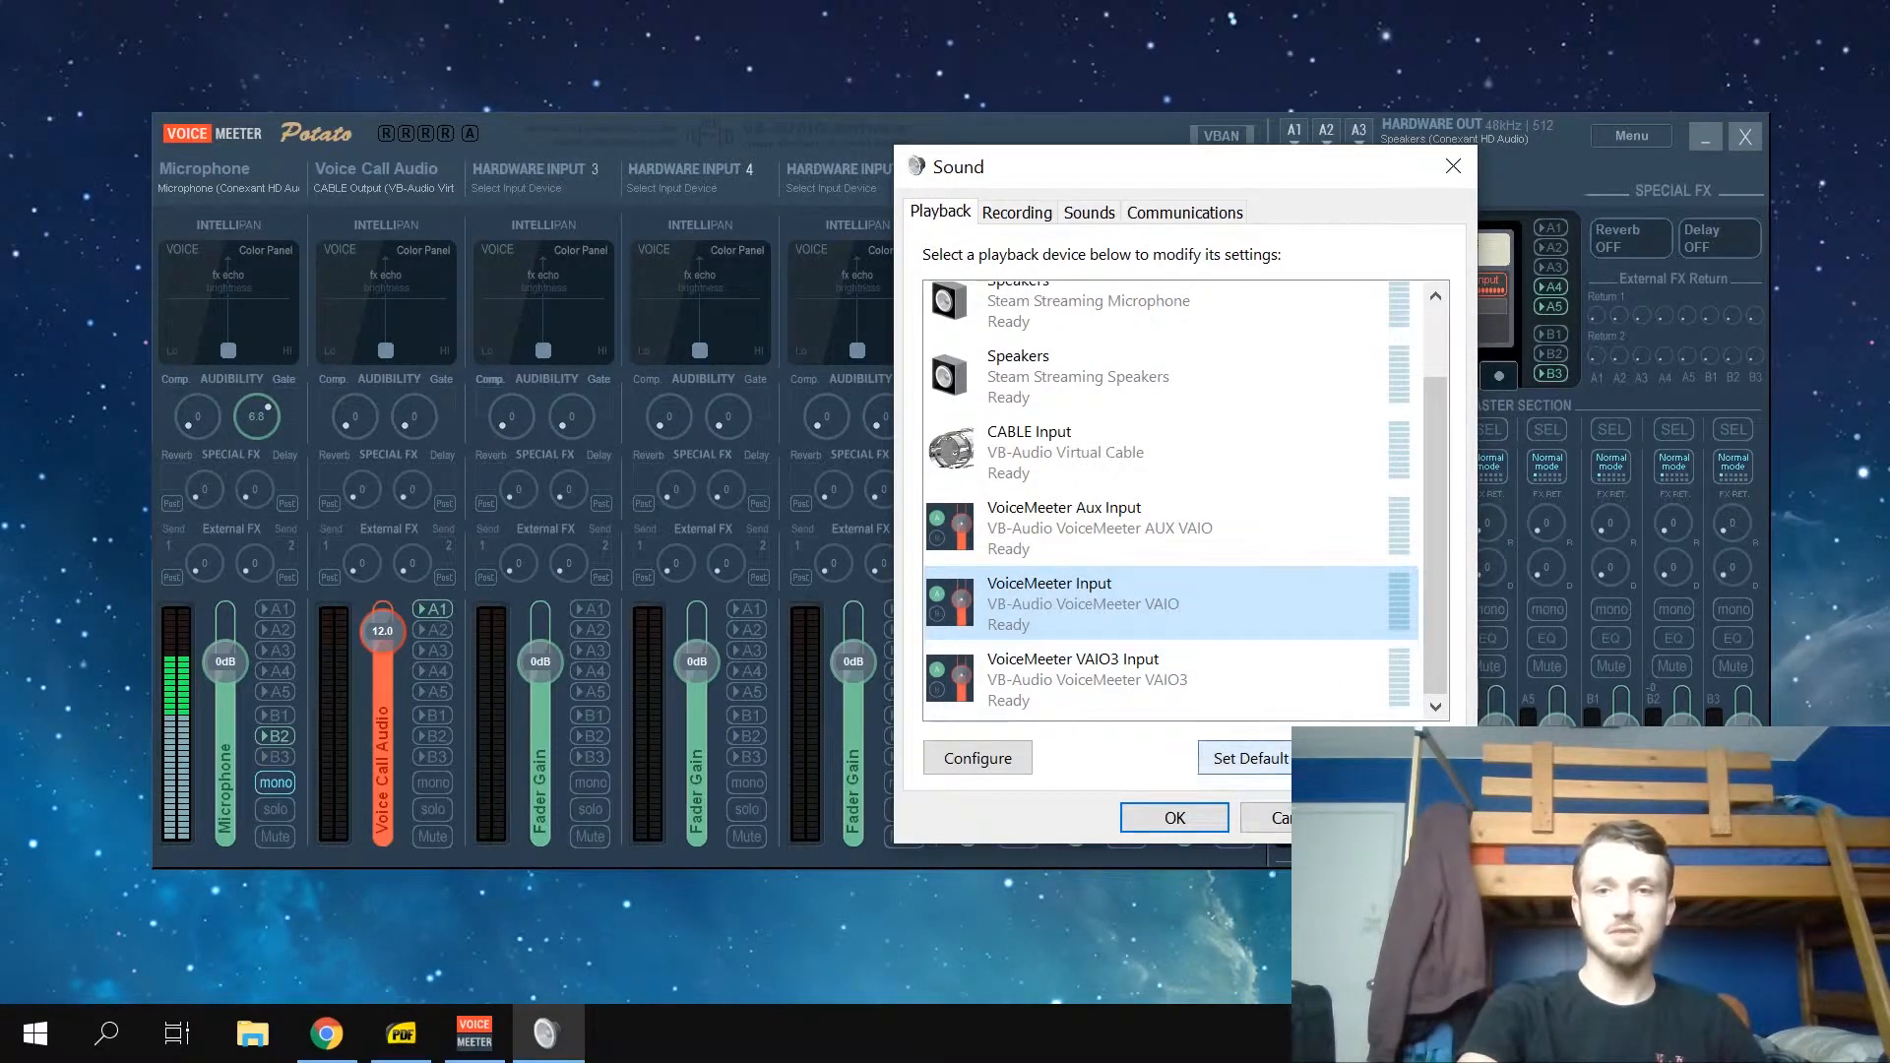
pyautogui.click(1248, 757)
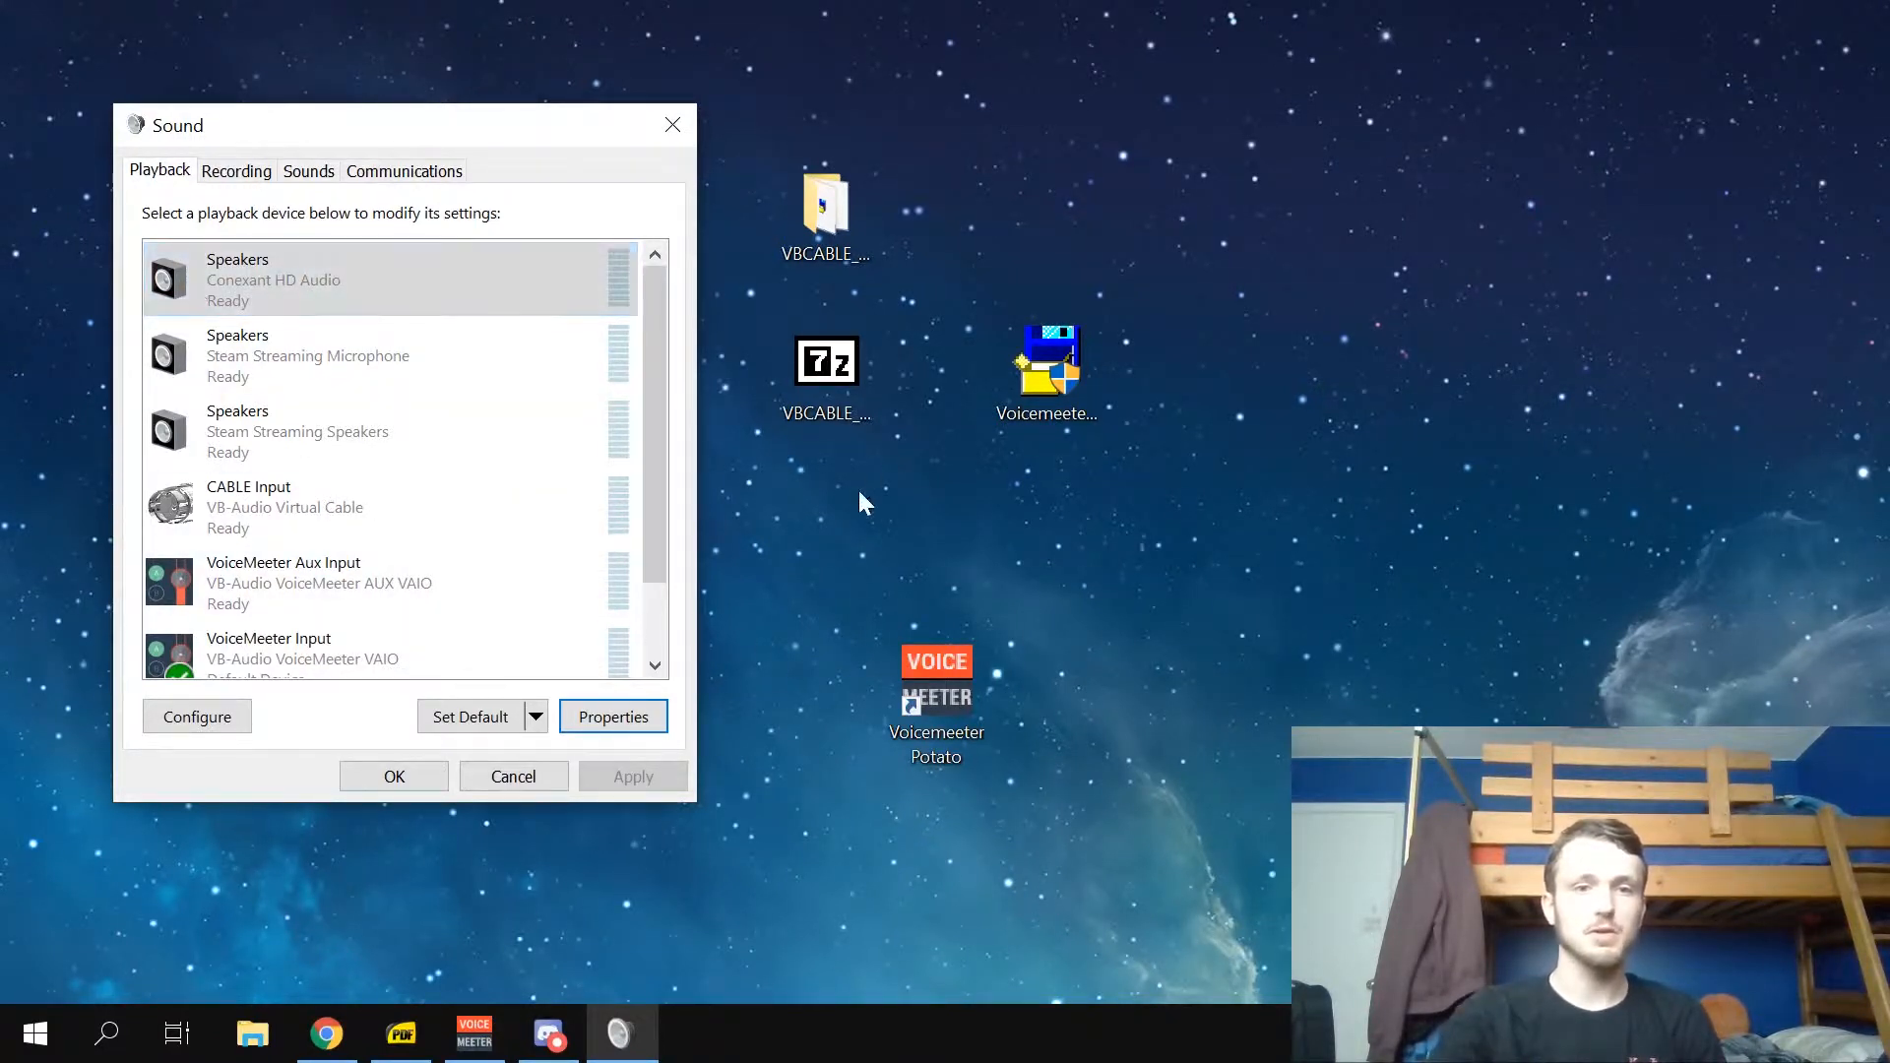
# Step: Set the volume level of the Conexant HD Audio speakers to 100 in their device properties
pyautogui.click(613, 716)
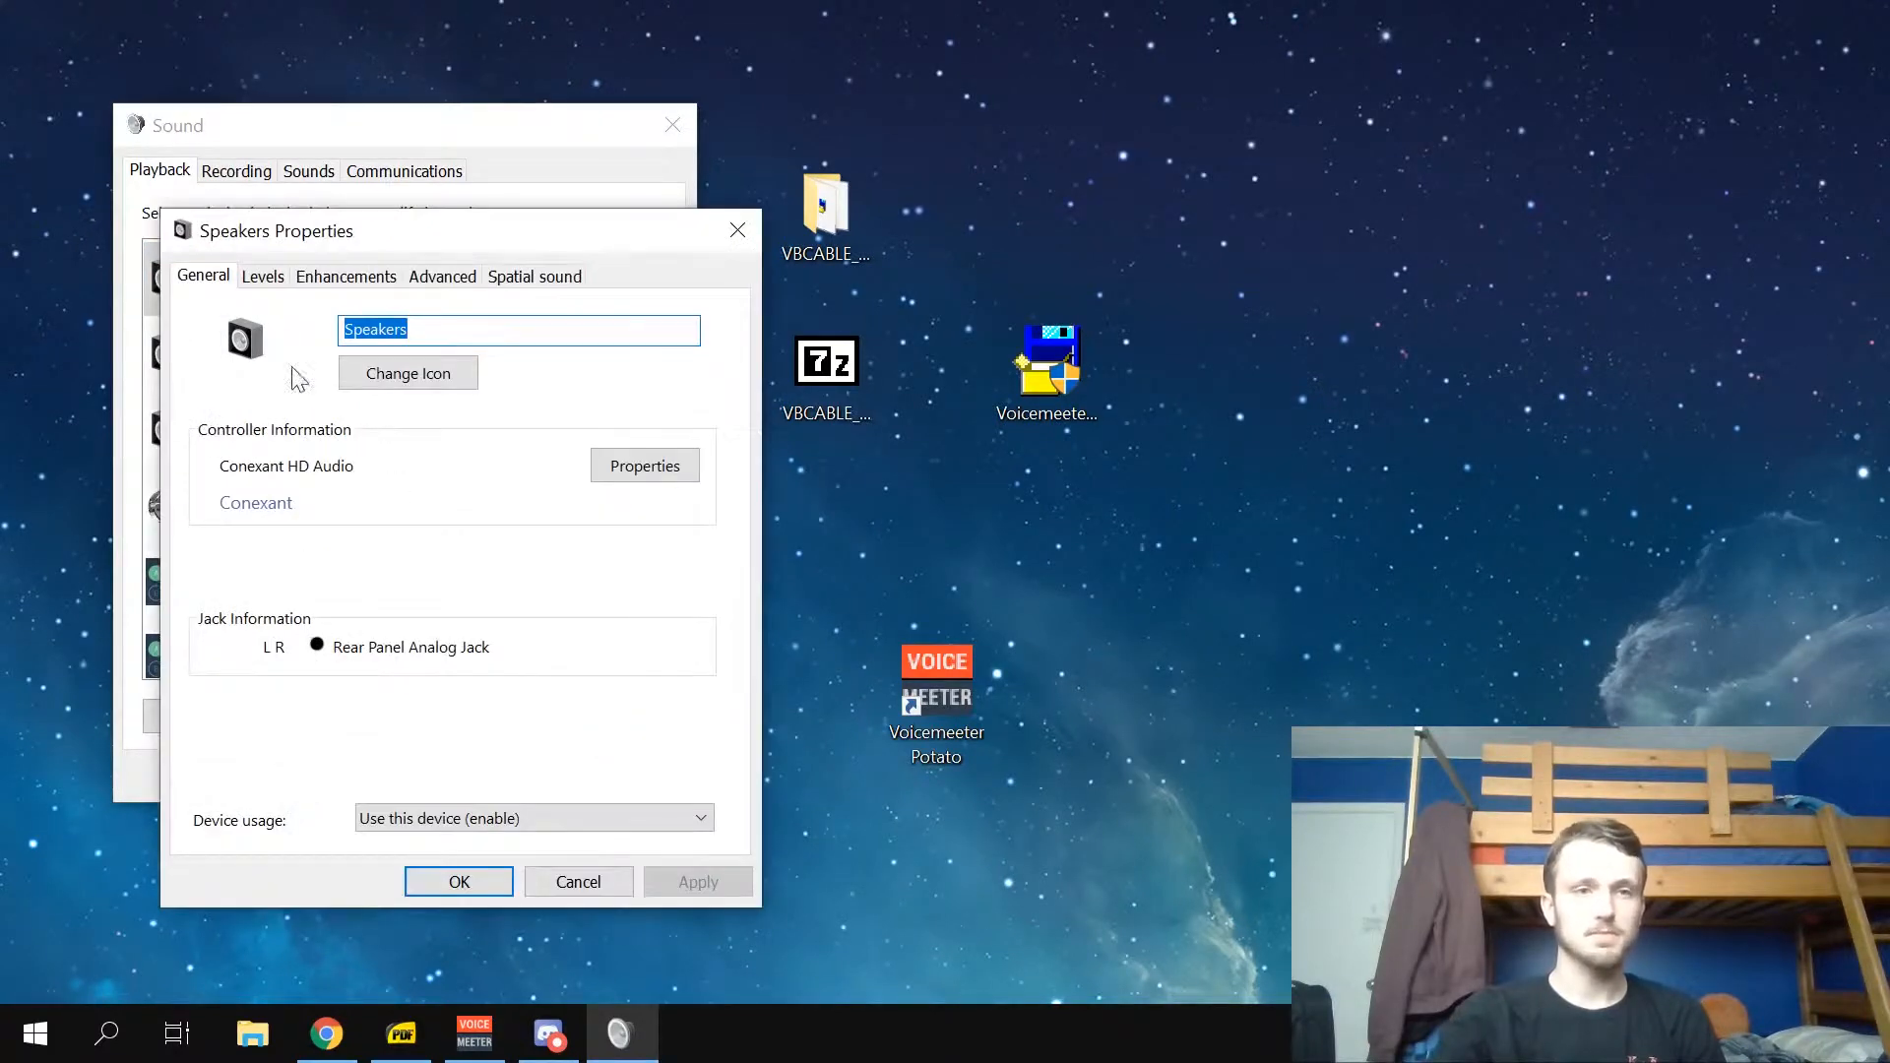
pyautogui.click(261, 276)
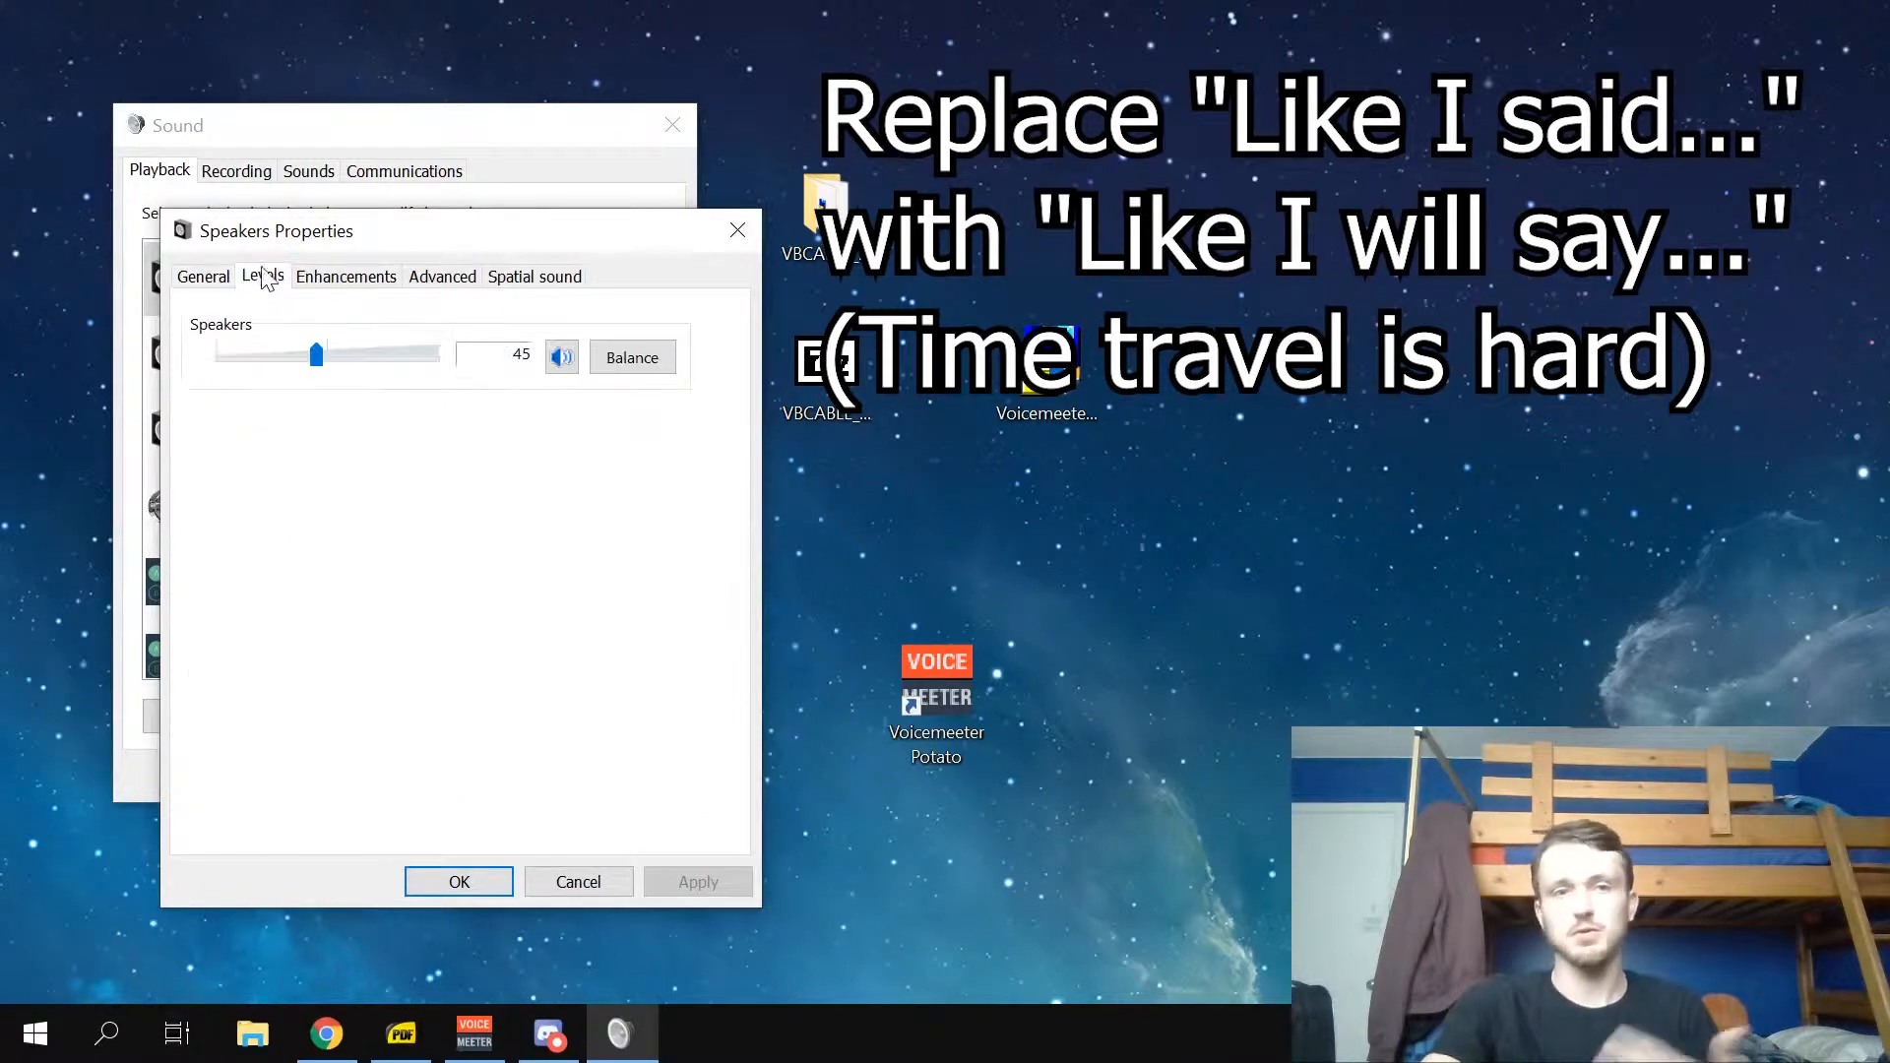
pyautogui.moveTo(328, 237); pyautogui.dragTo(926, 117)
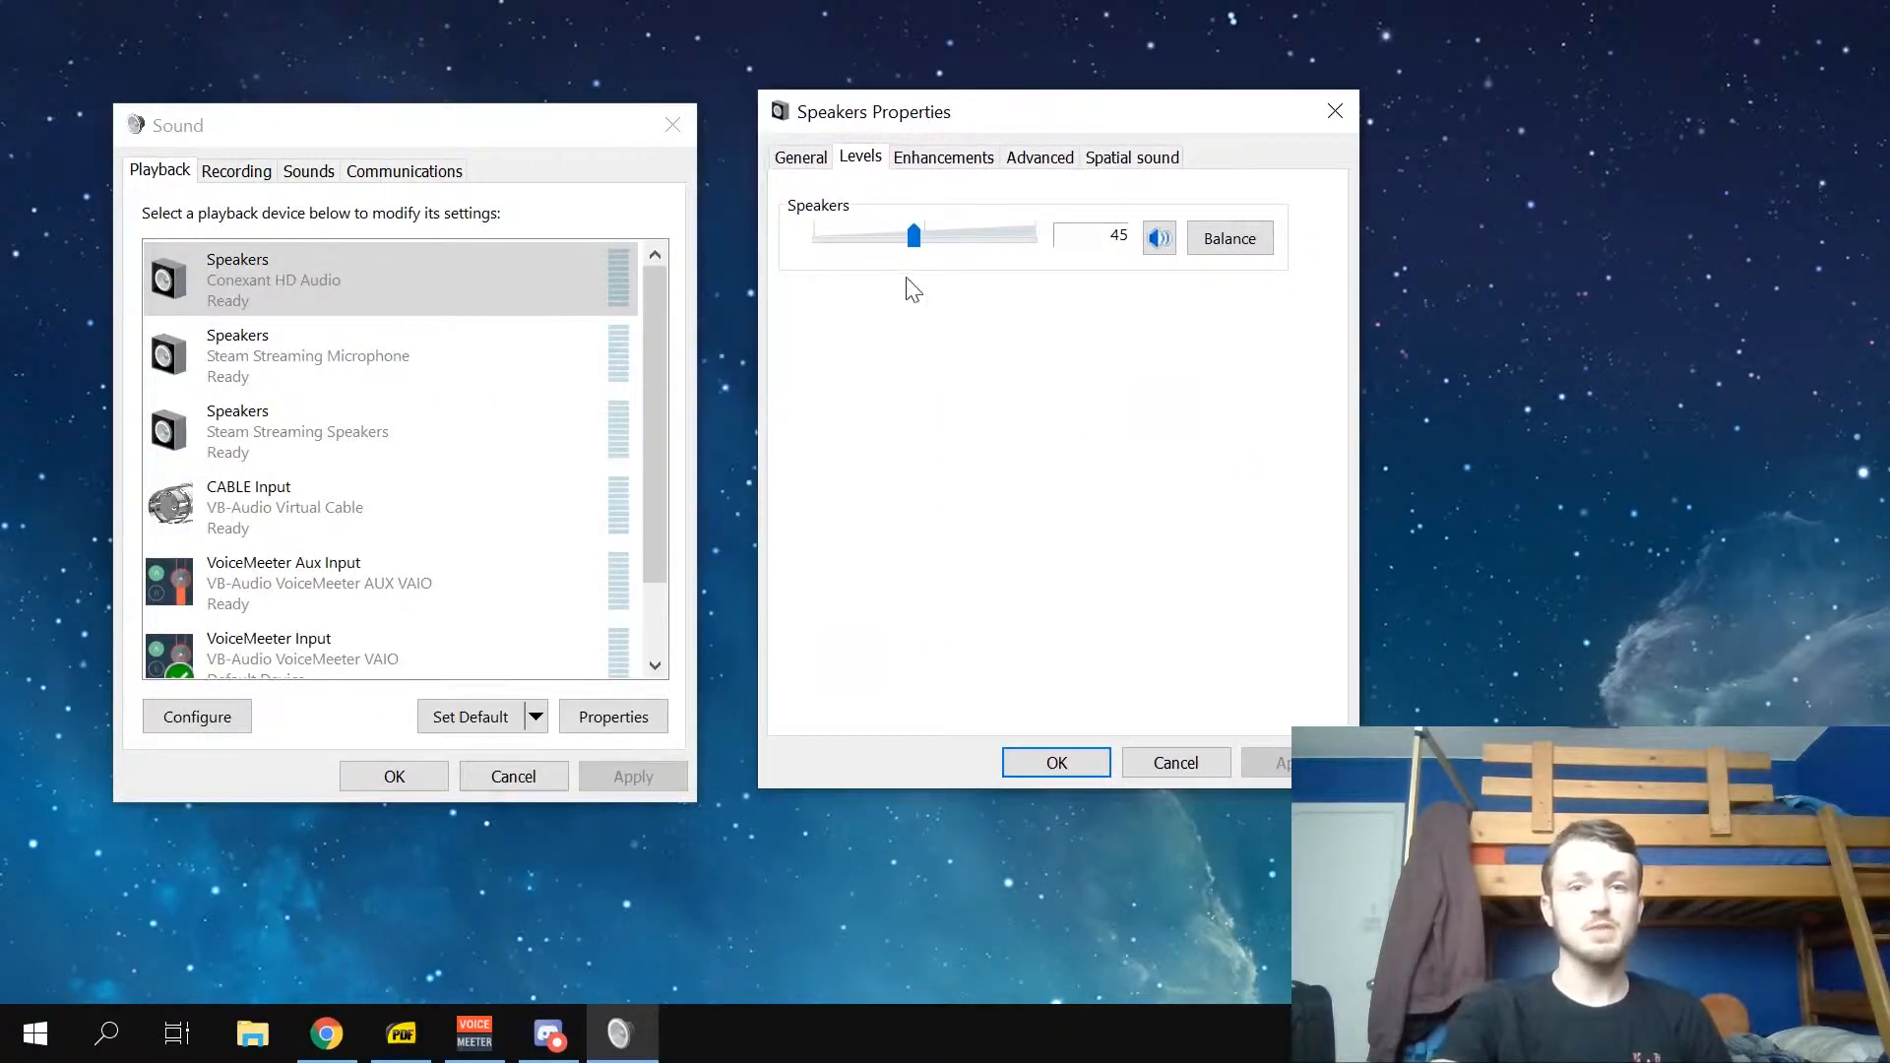
pyautogui.moveTo(918, 241); pyautogui.dragTo(1353, 261)
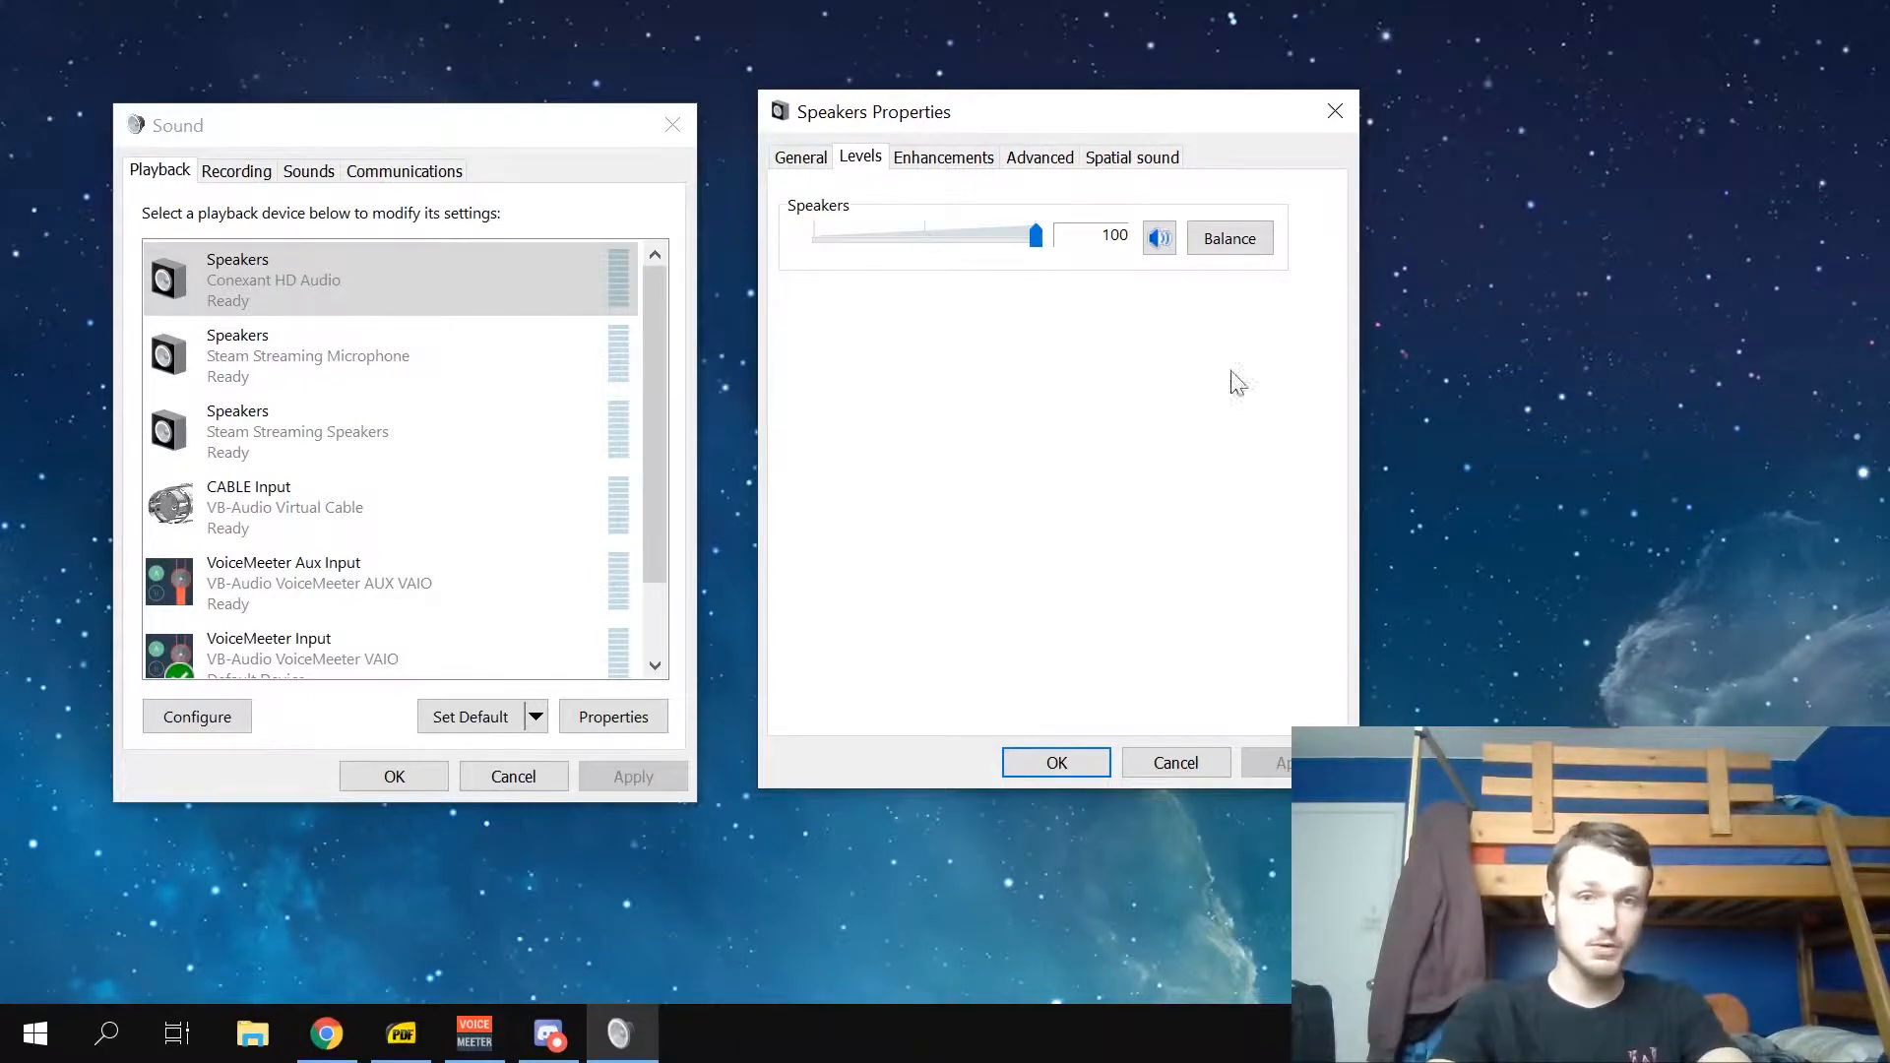
pyautogui.click(1049, 768)
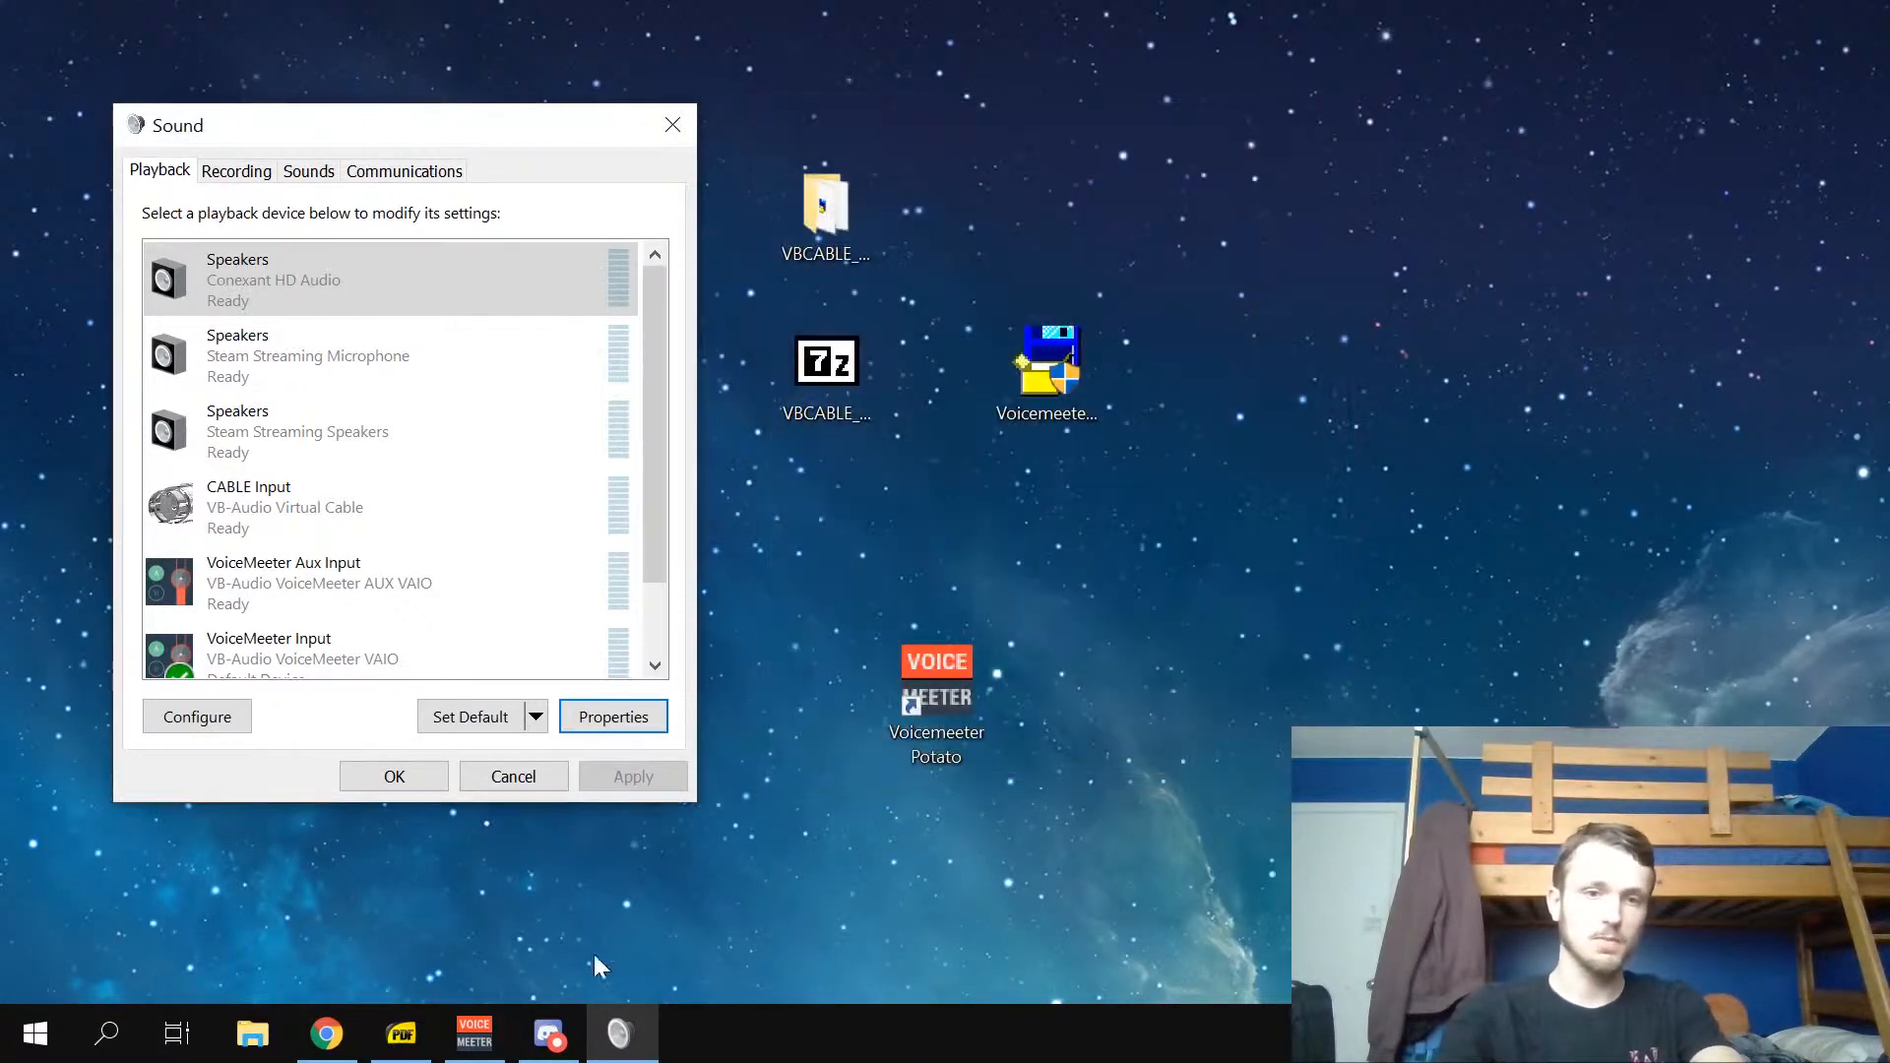
# Step: View the Voicemeeter mixer, minimize it, and recheck the Conexant speakers' volume level in the device properties
pyautogui.click(476, 1034)
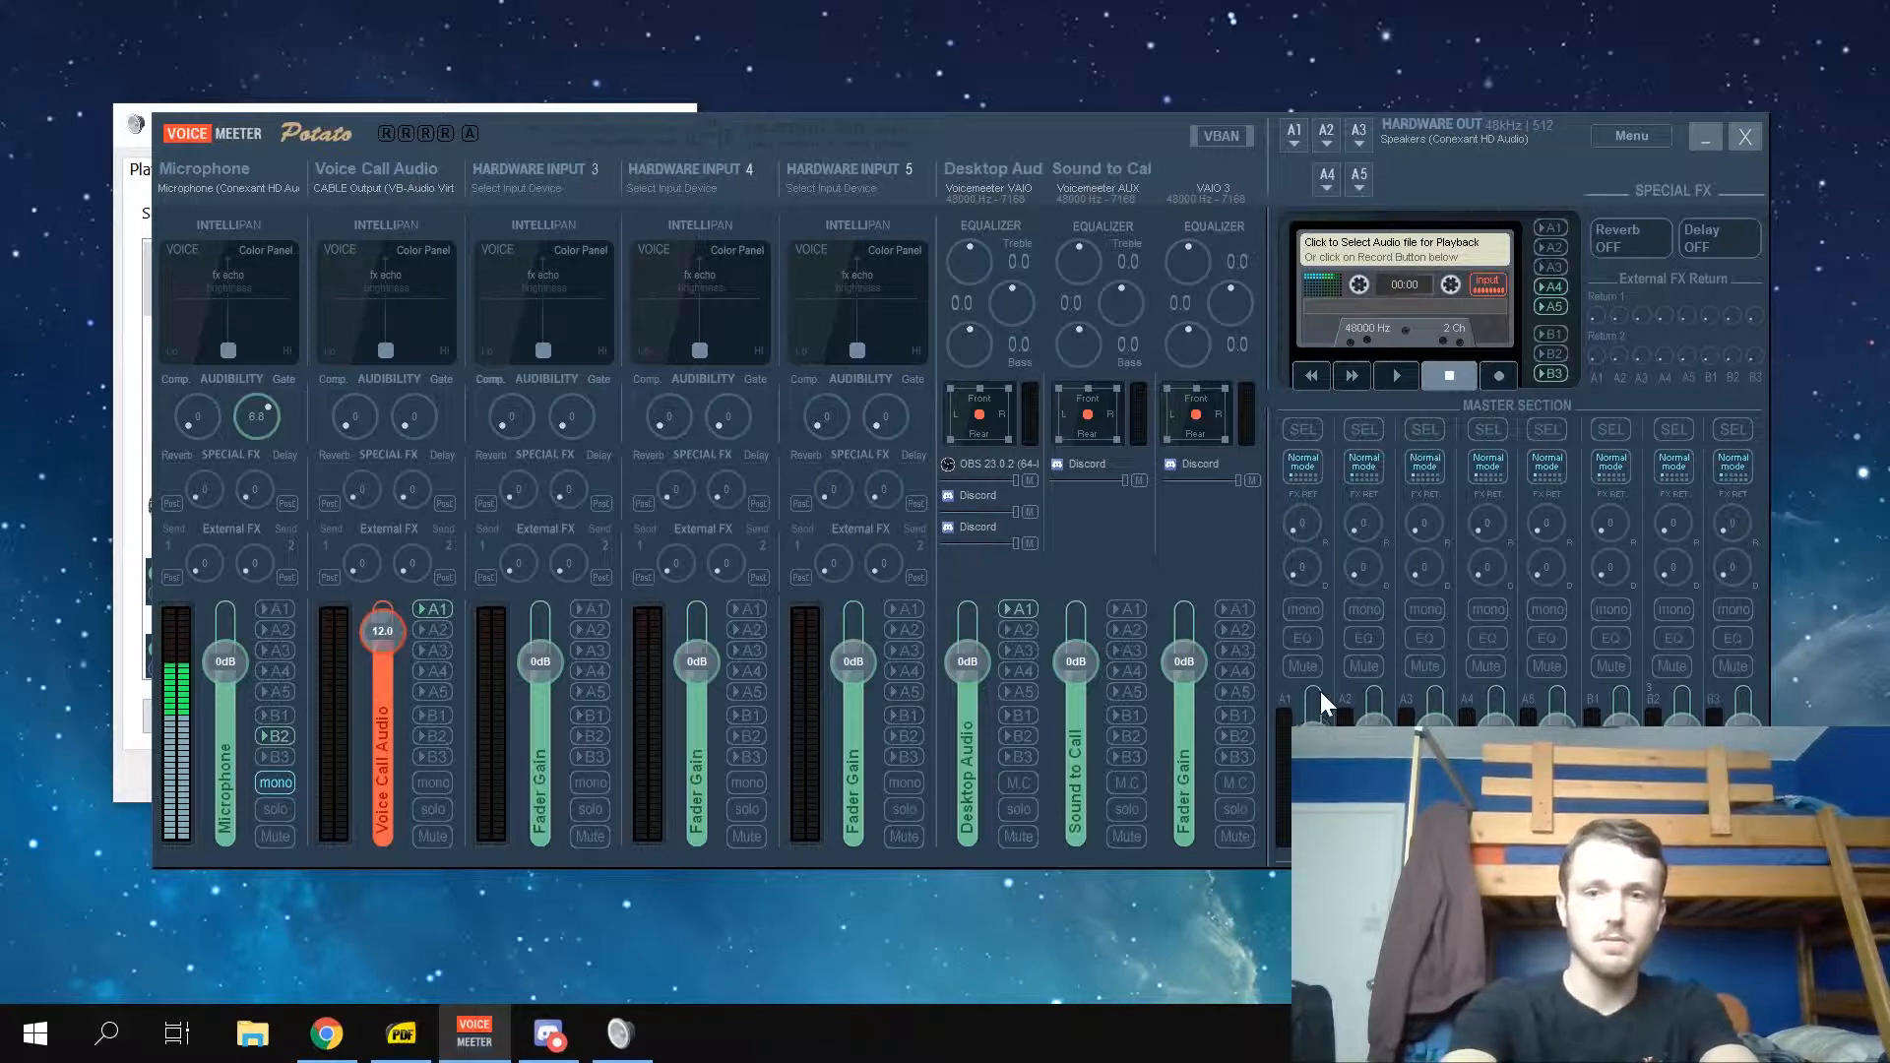
pyautogui.click(1702, 128)
pyautogui.click(614, 719)
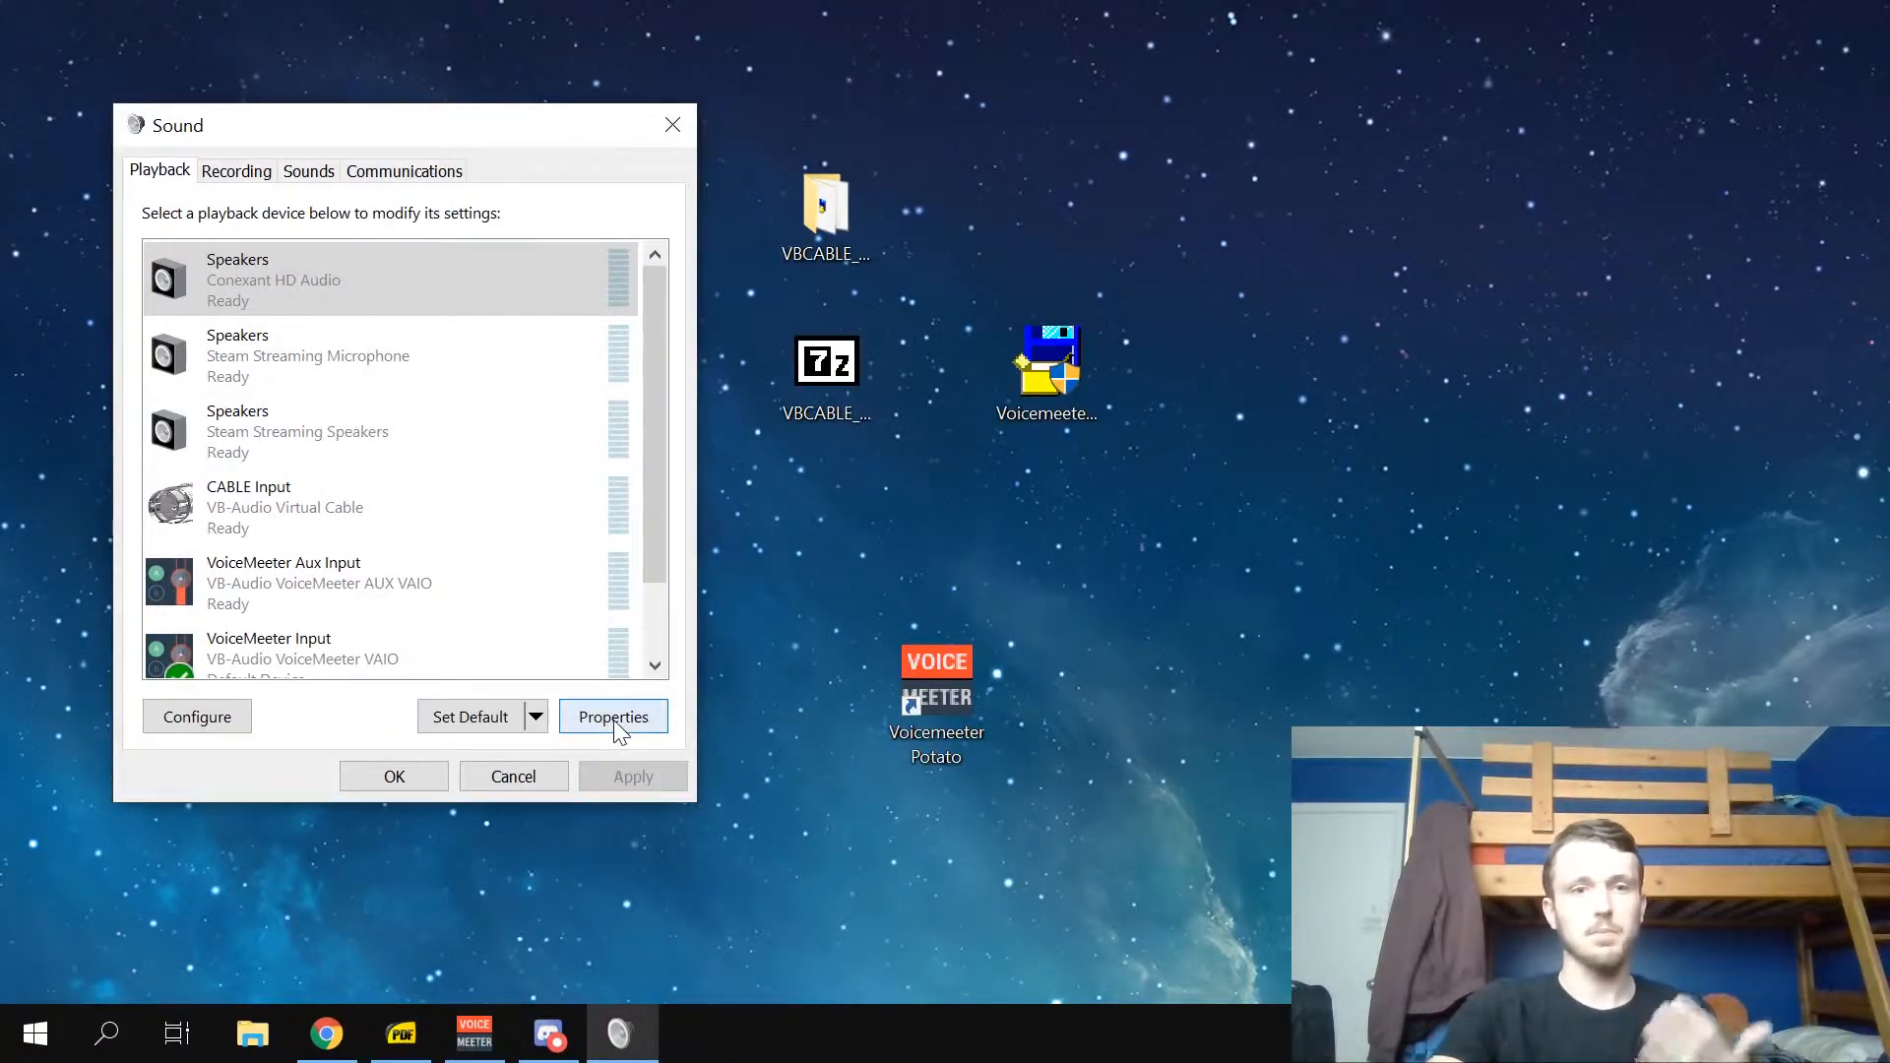
pyautogui.click(266, 279)
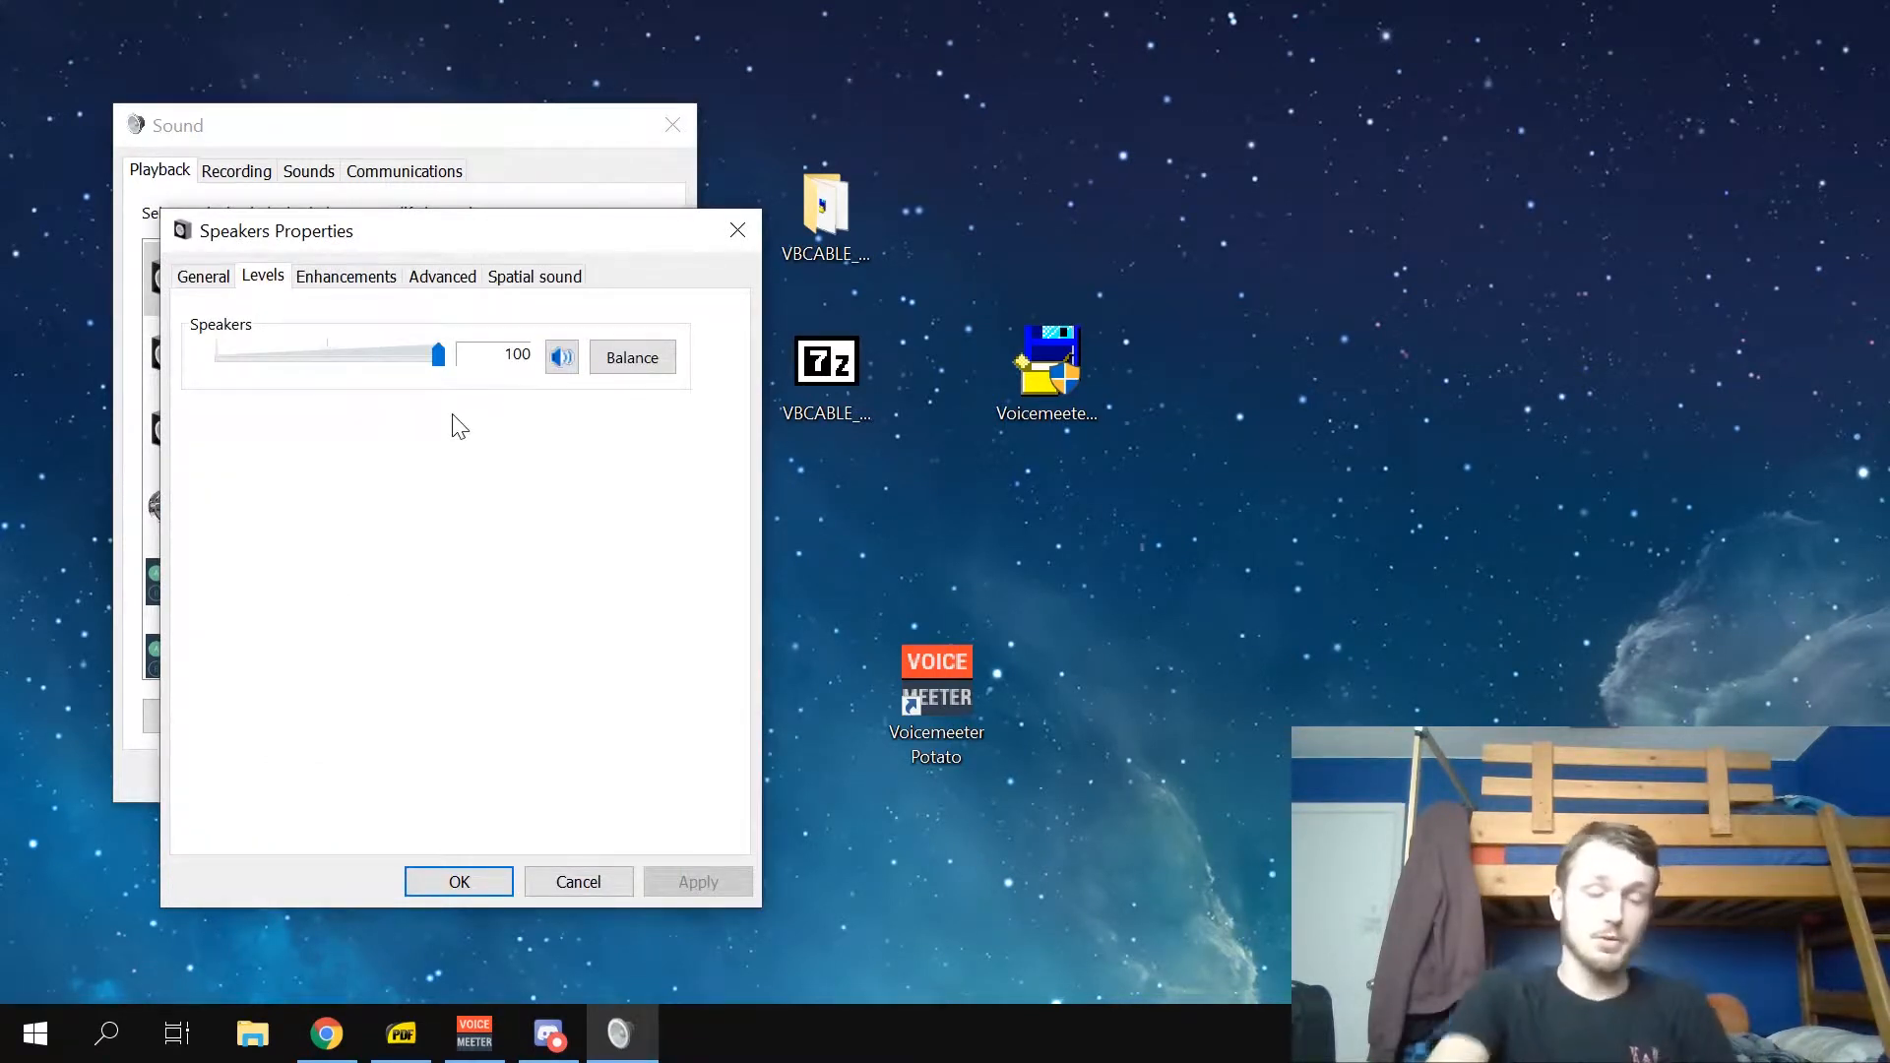
pyautogui.click(443, 882)
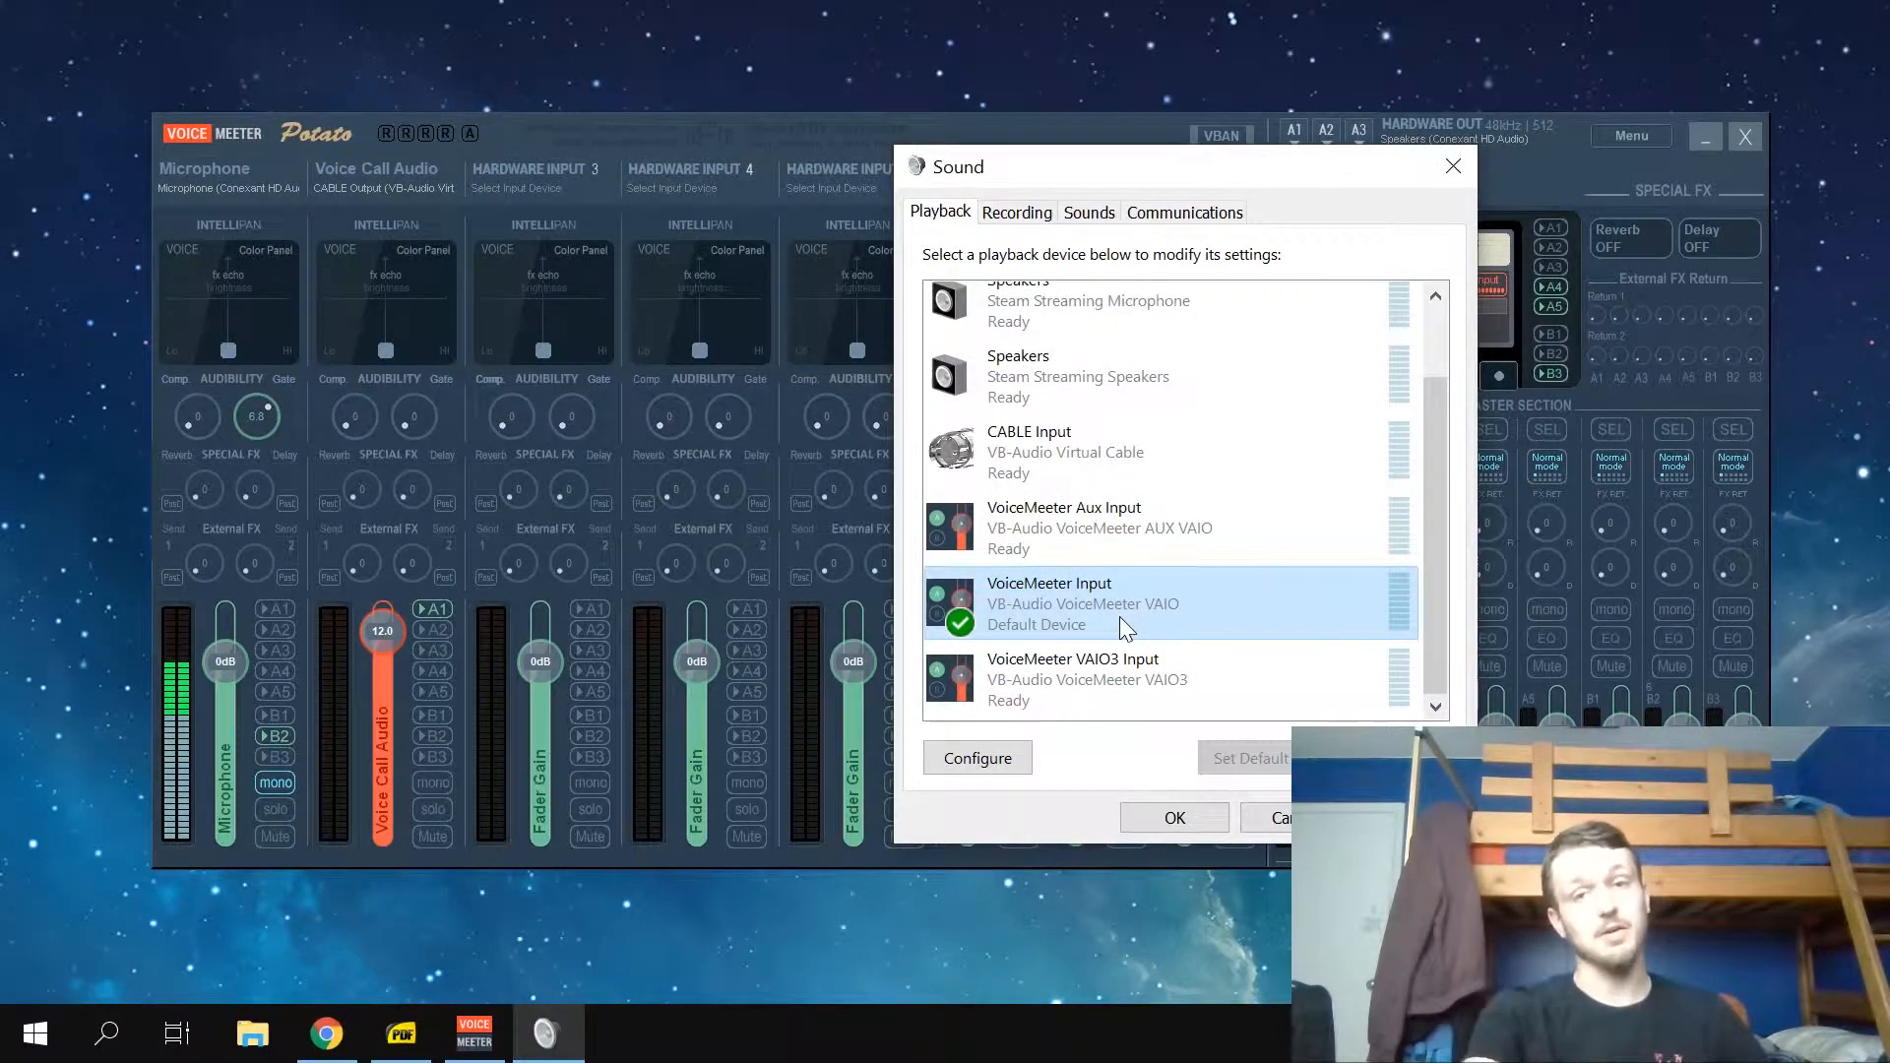
# Step: Review the default device in the playback device list and close the Sound dialog
pyautogui.scroll(1, 1181, 522)
pyautogui.scroll(-1, 1186, 528)
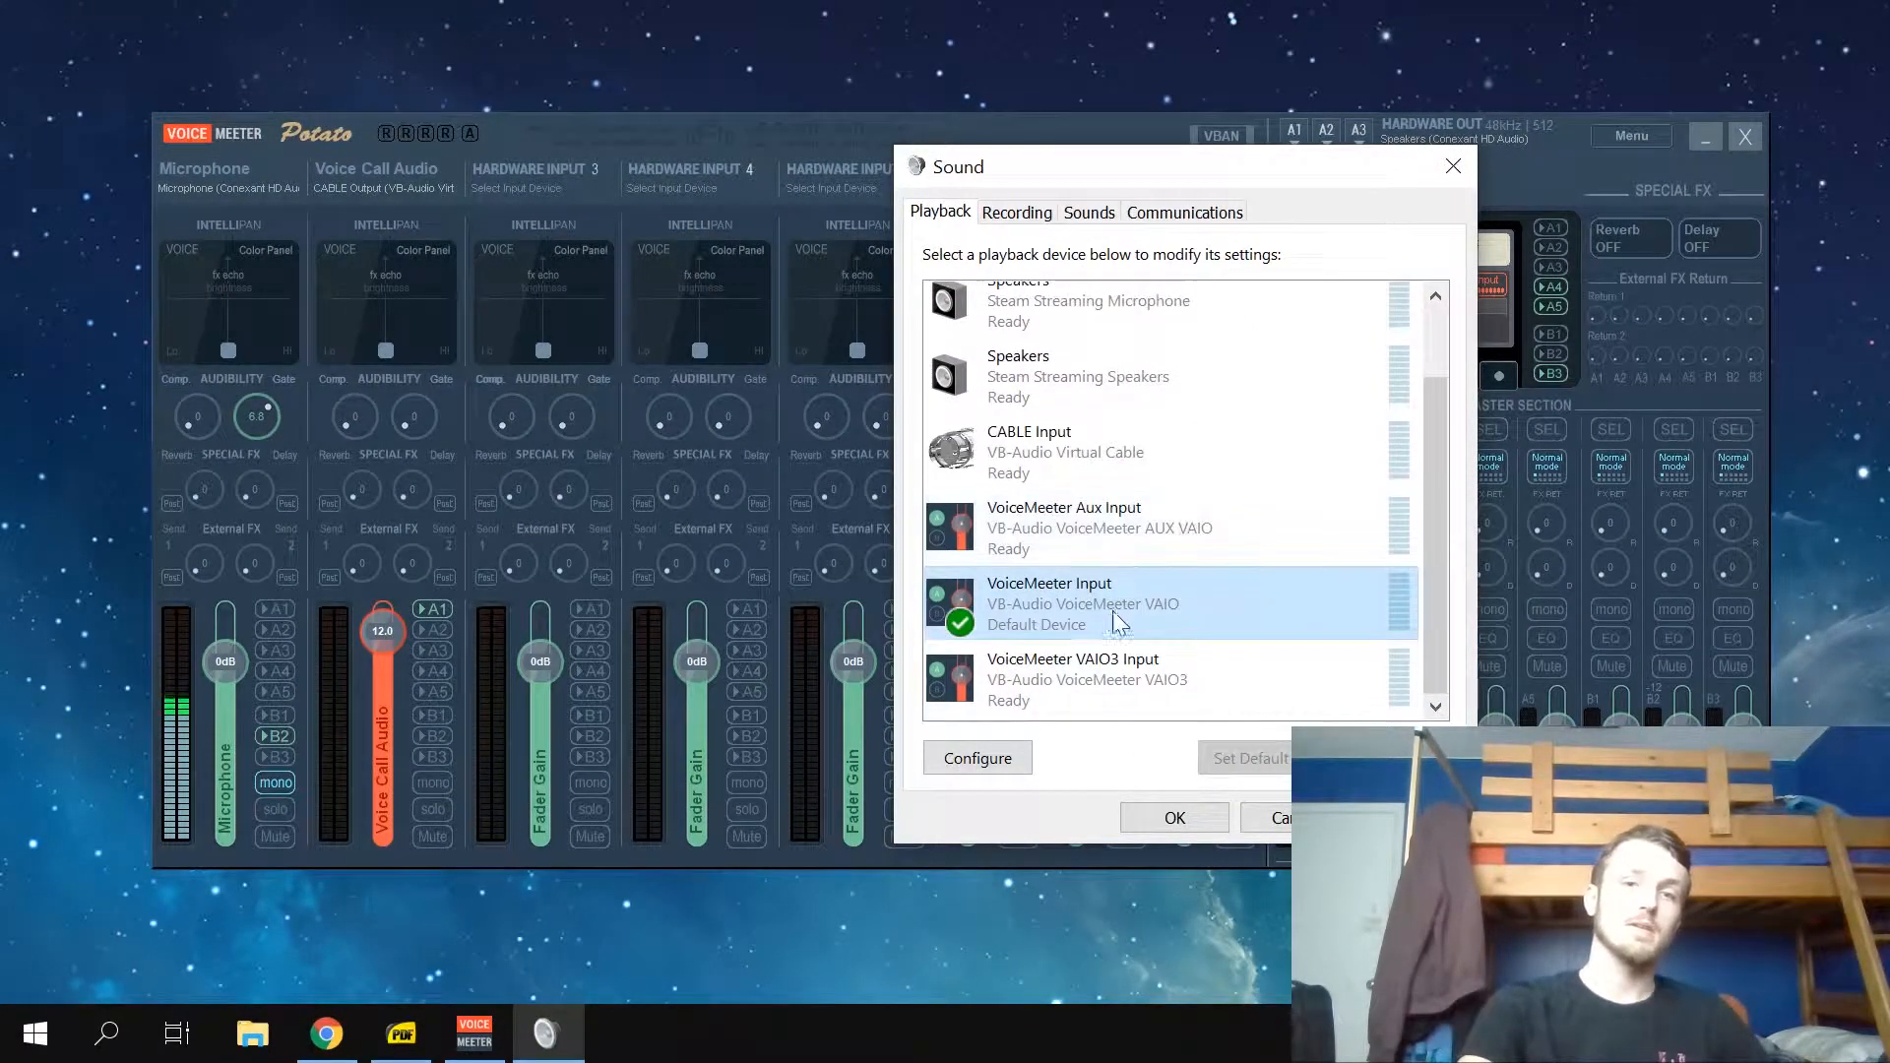
pyautogui.click(1455, 168)
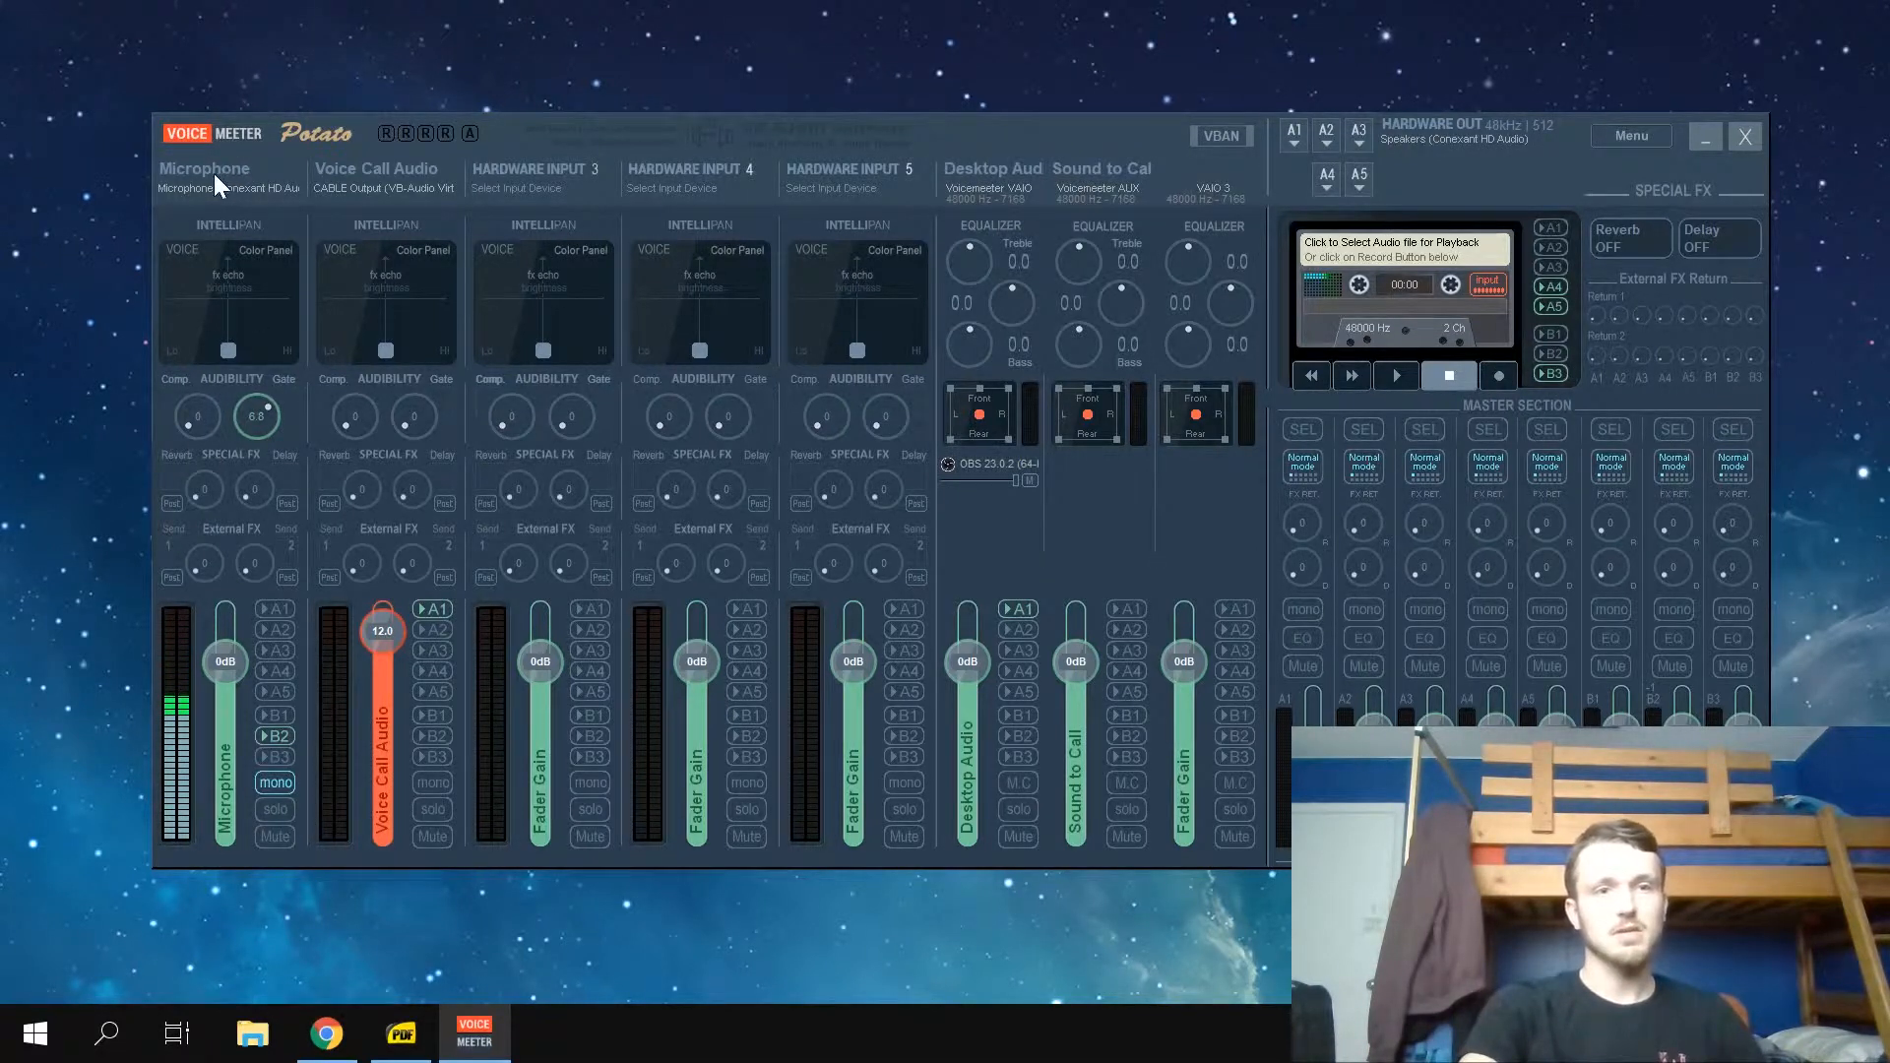
# Step: Choose WDM: Microphone (Conexant HD Audio) as the input device of the Microphone strip
pyautogui.click(193, 187)
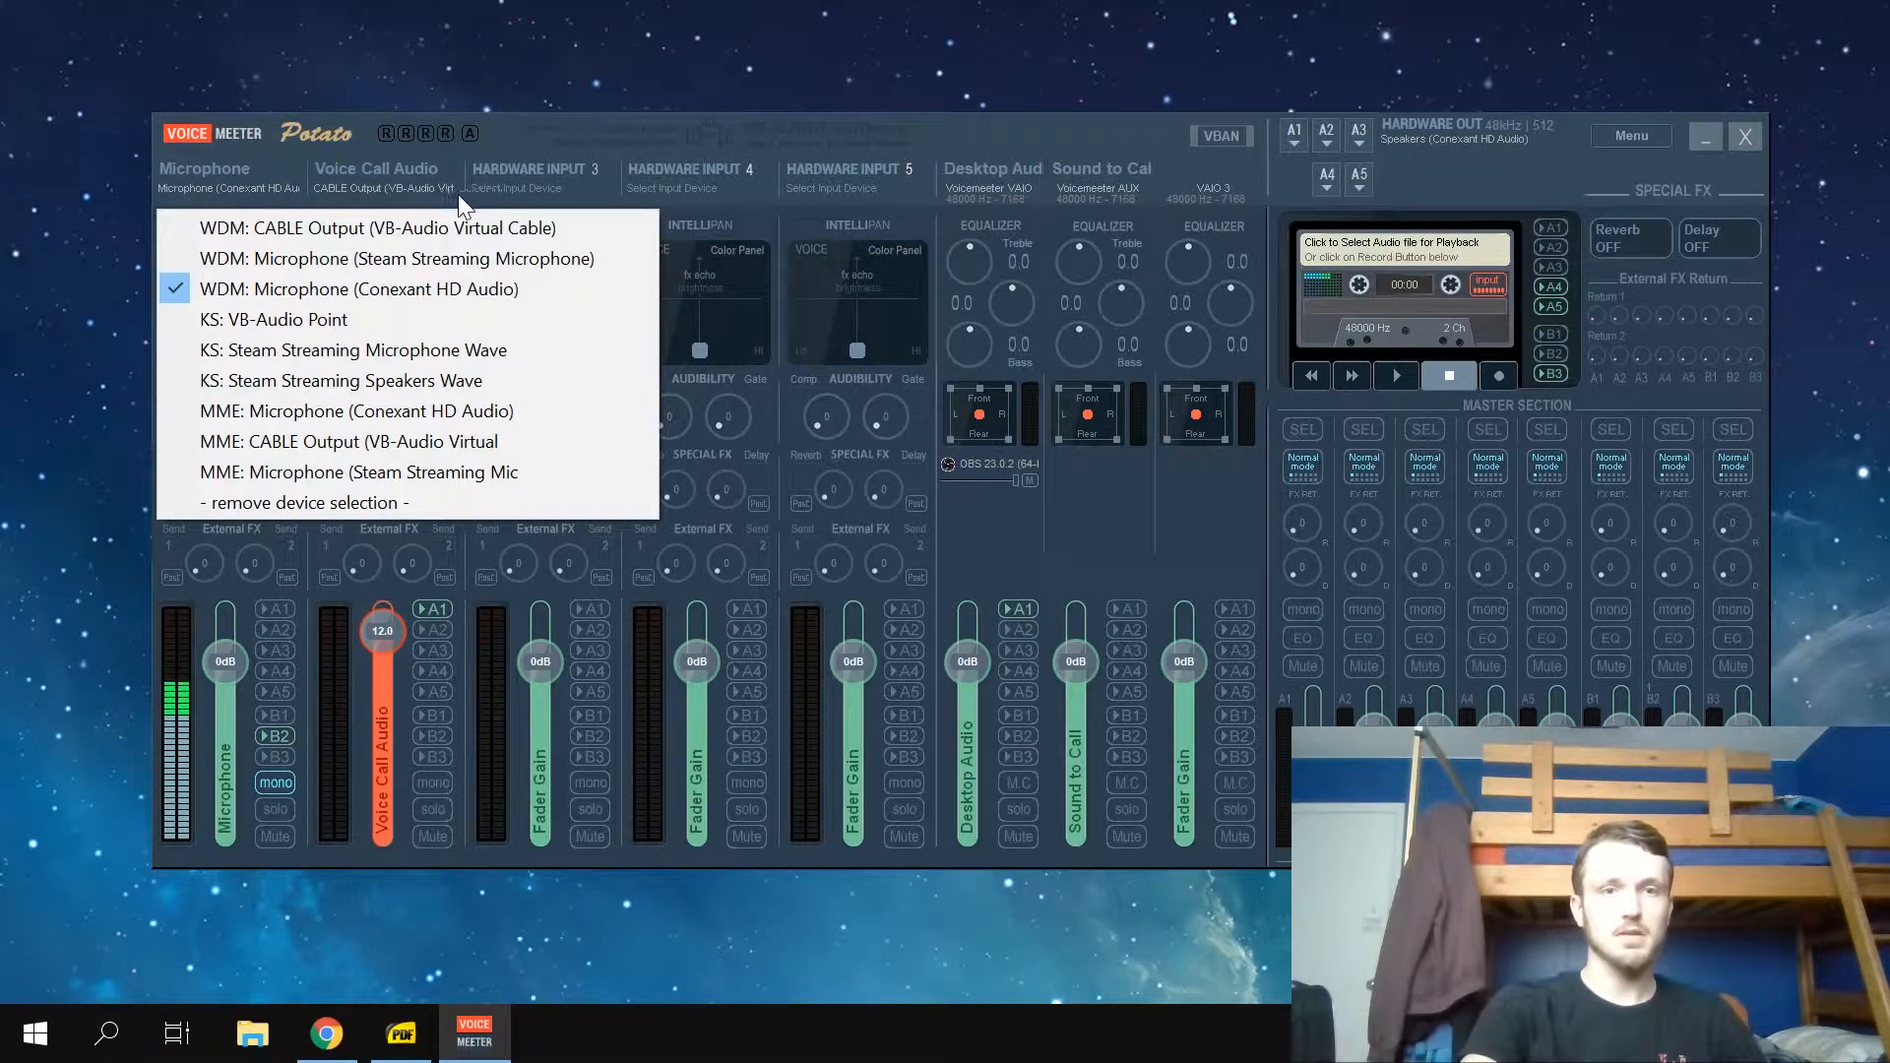
pyautogui.click(512, 190)
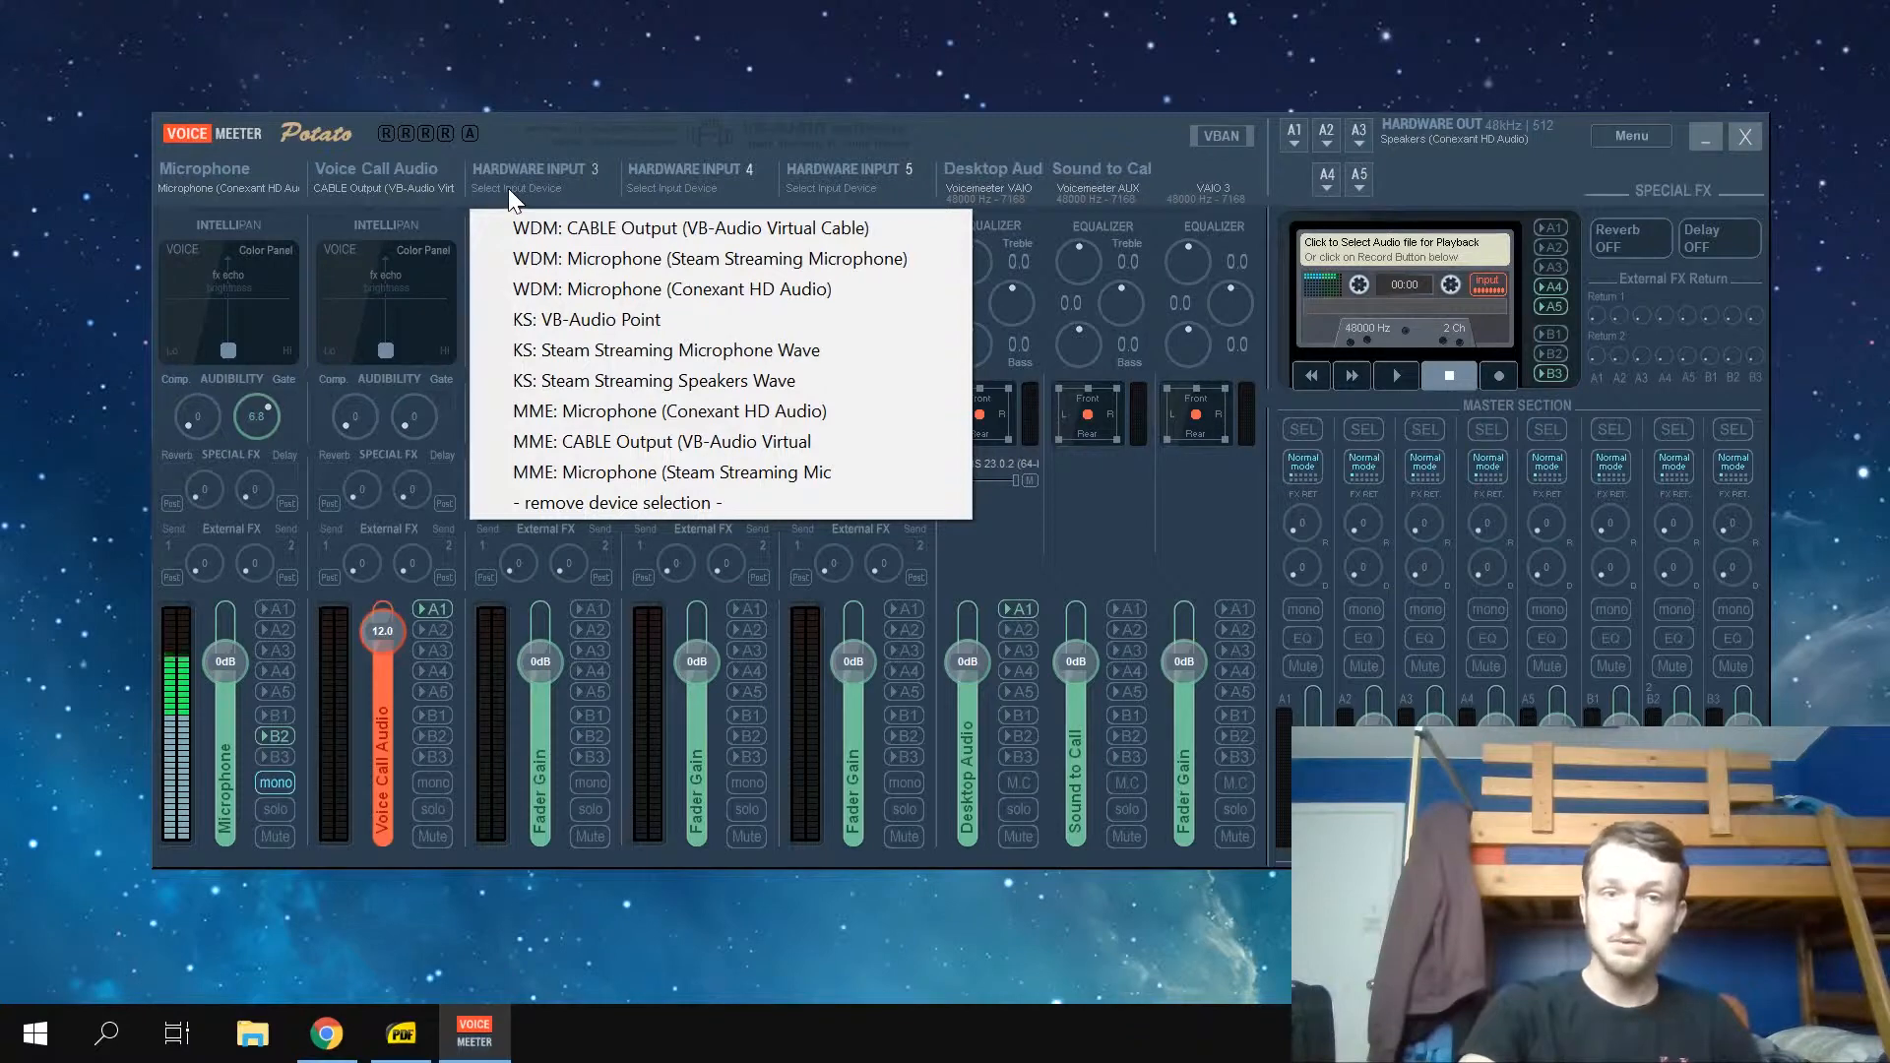
pyautogui.click(226, 192)
pyautogui.click(226, 192)
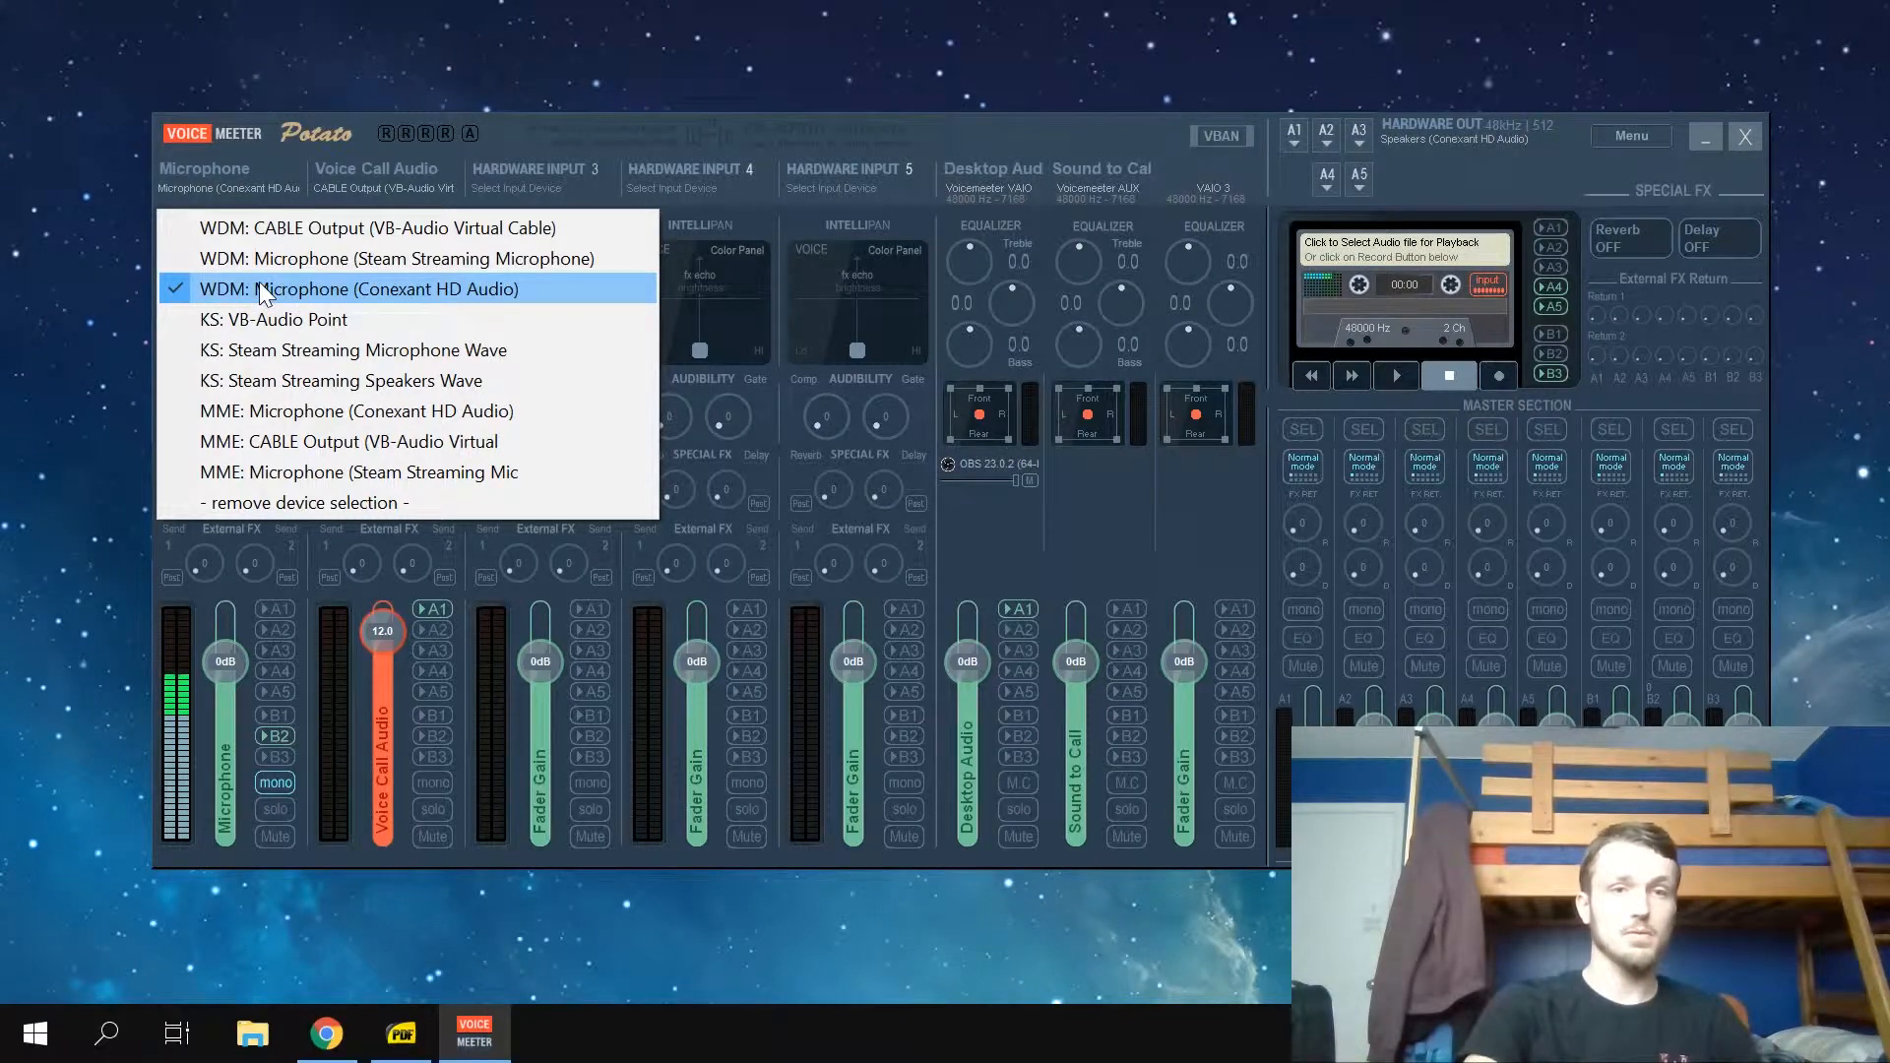
pyautogui.click(364, 283)
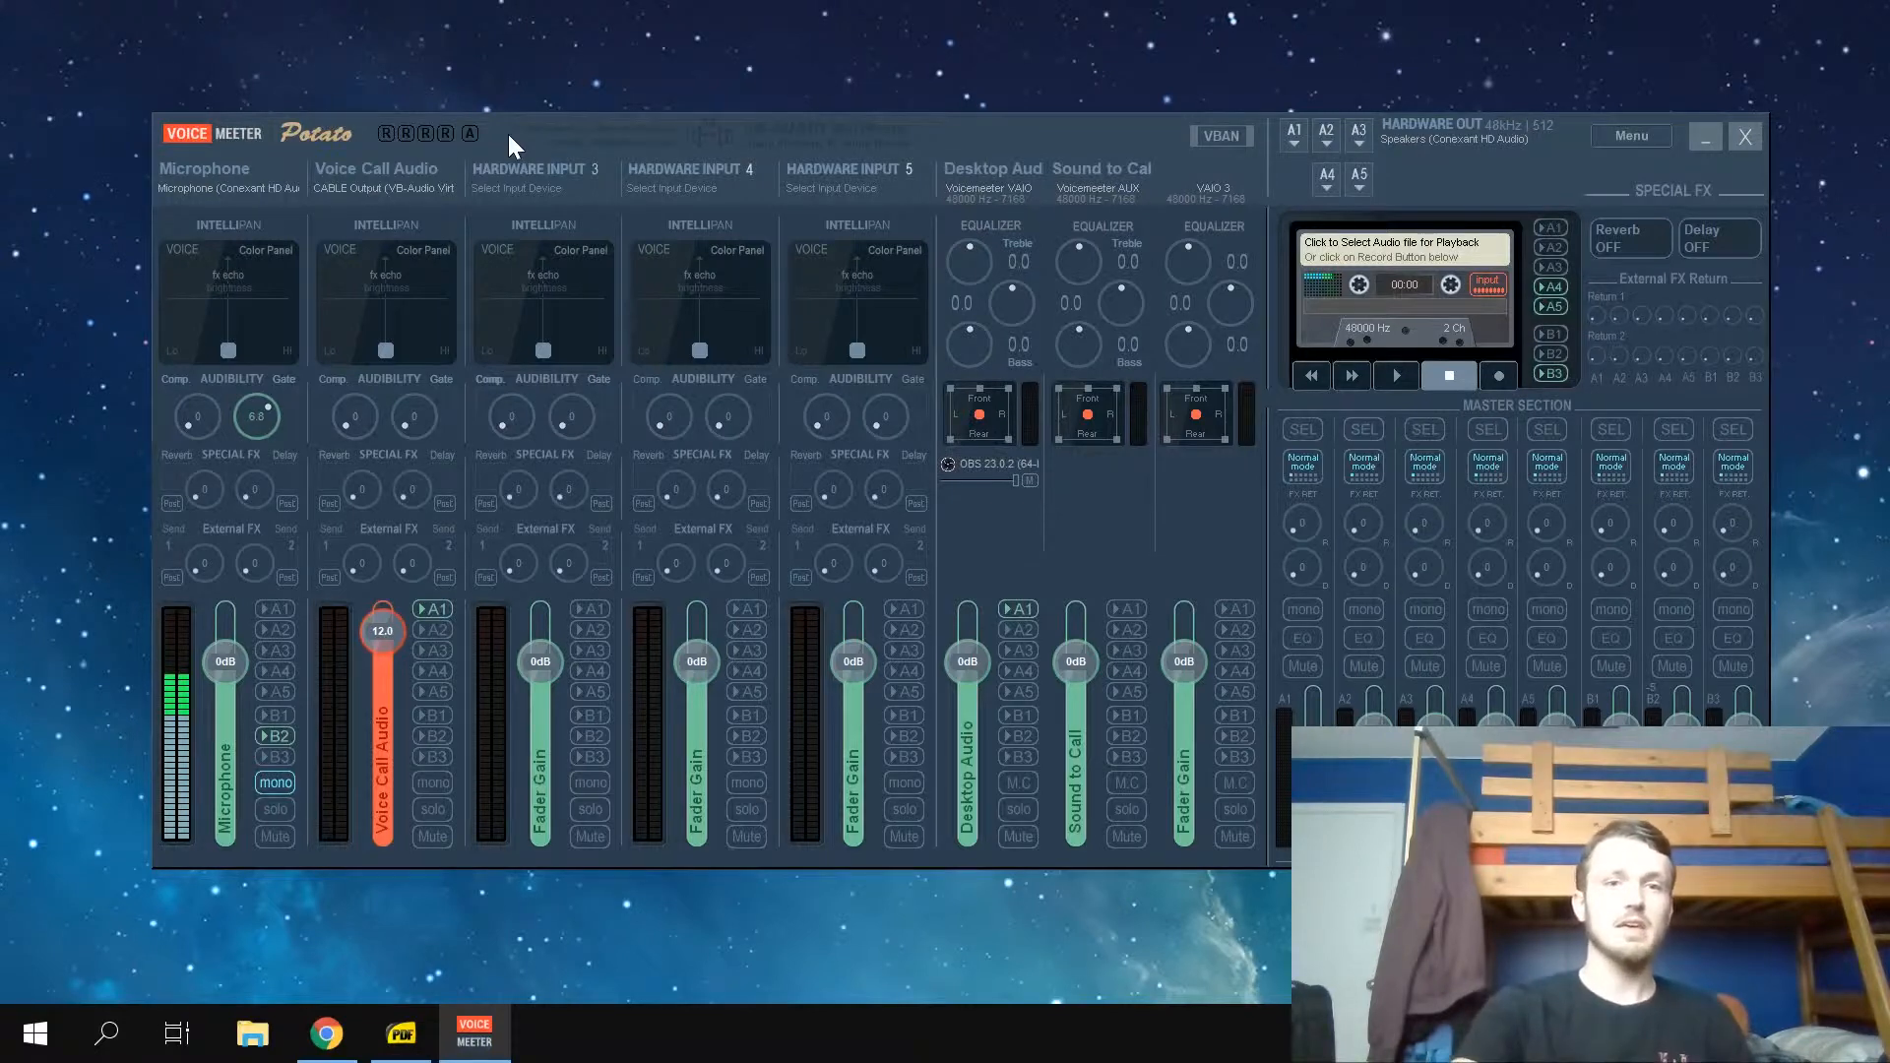
# Step: Choose WDM: CABLE Output (VB-Audio Virtual Cable) as the Voice Call Audio strip's input, and route the Microphone strip to B2
pyautogui.click(352, 181)
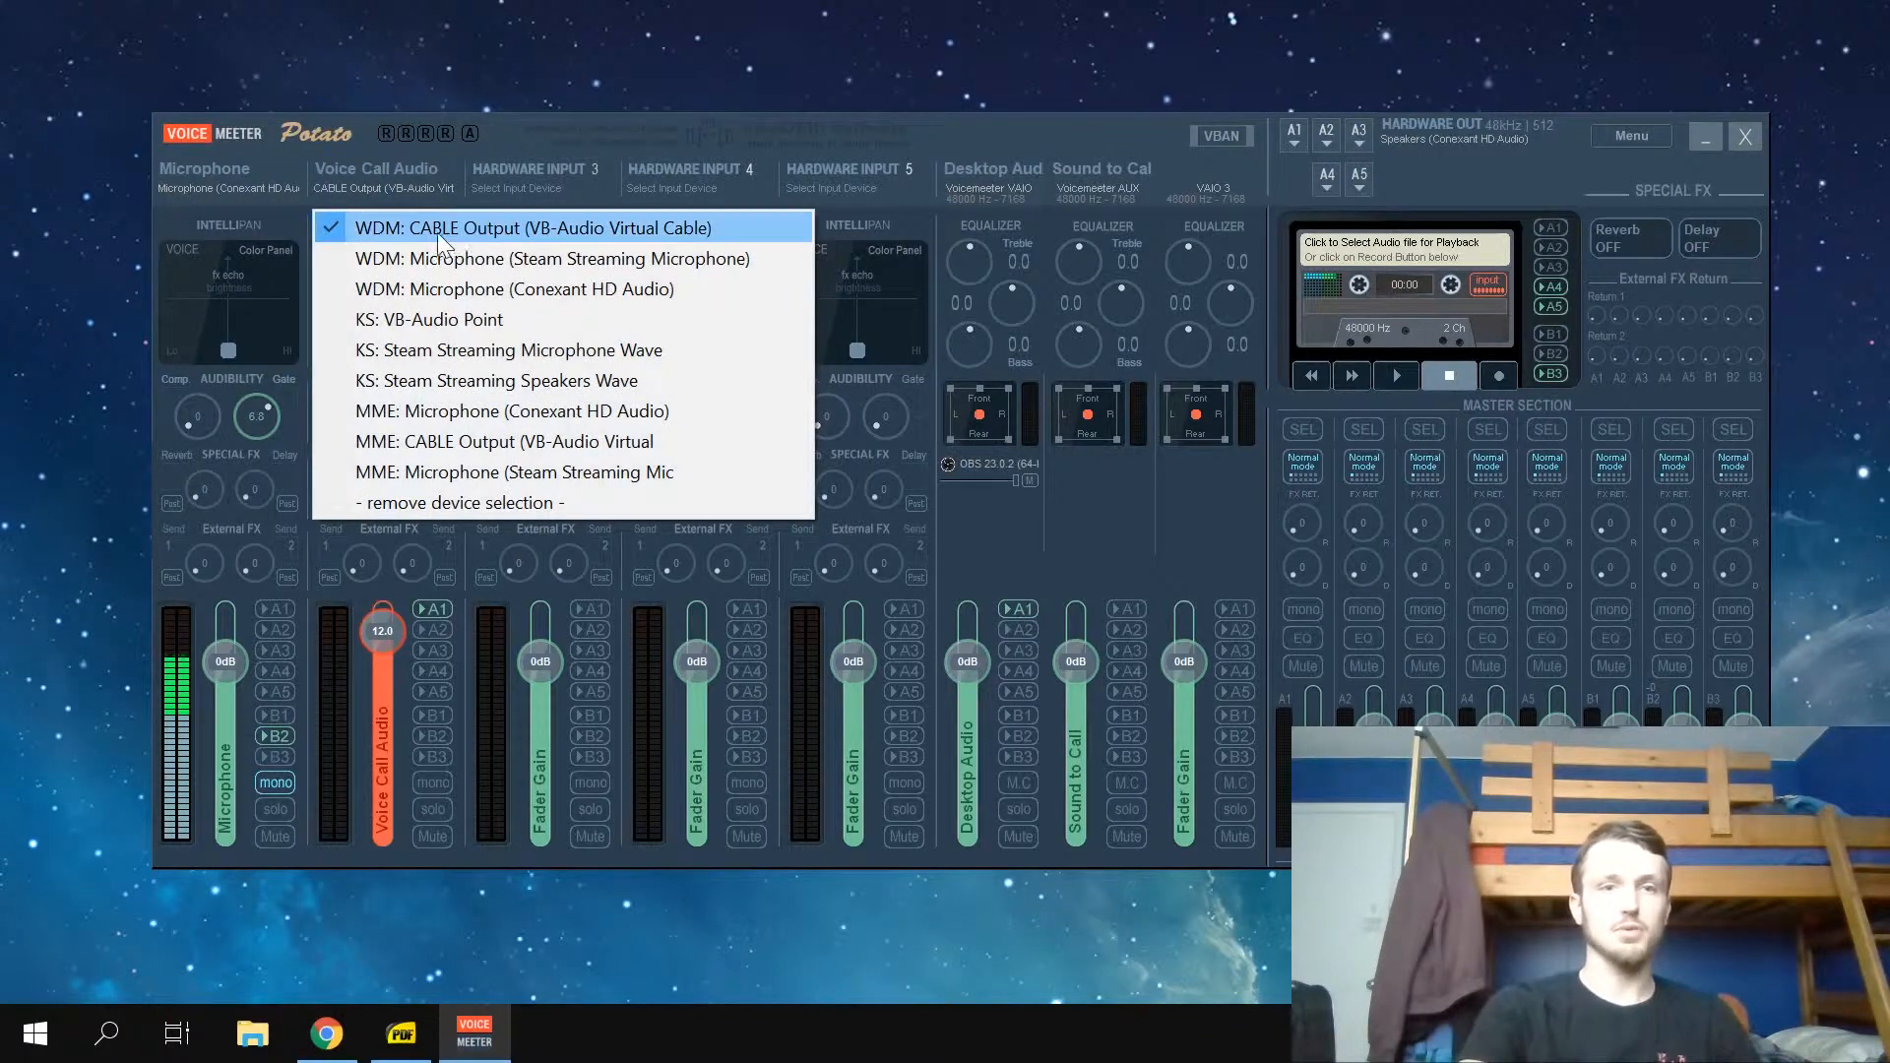
pyautogui.click(379, 219)
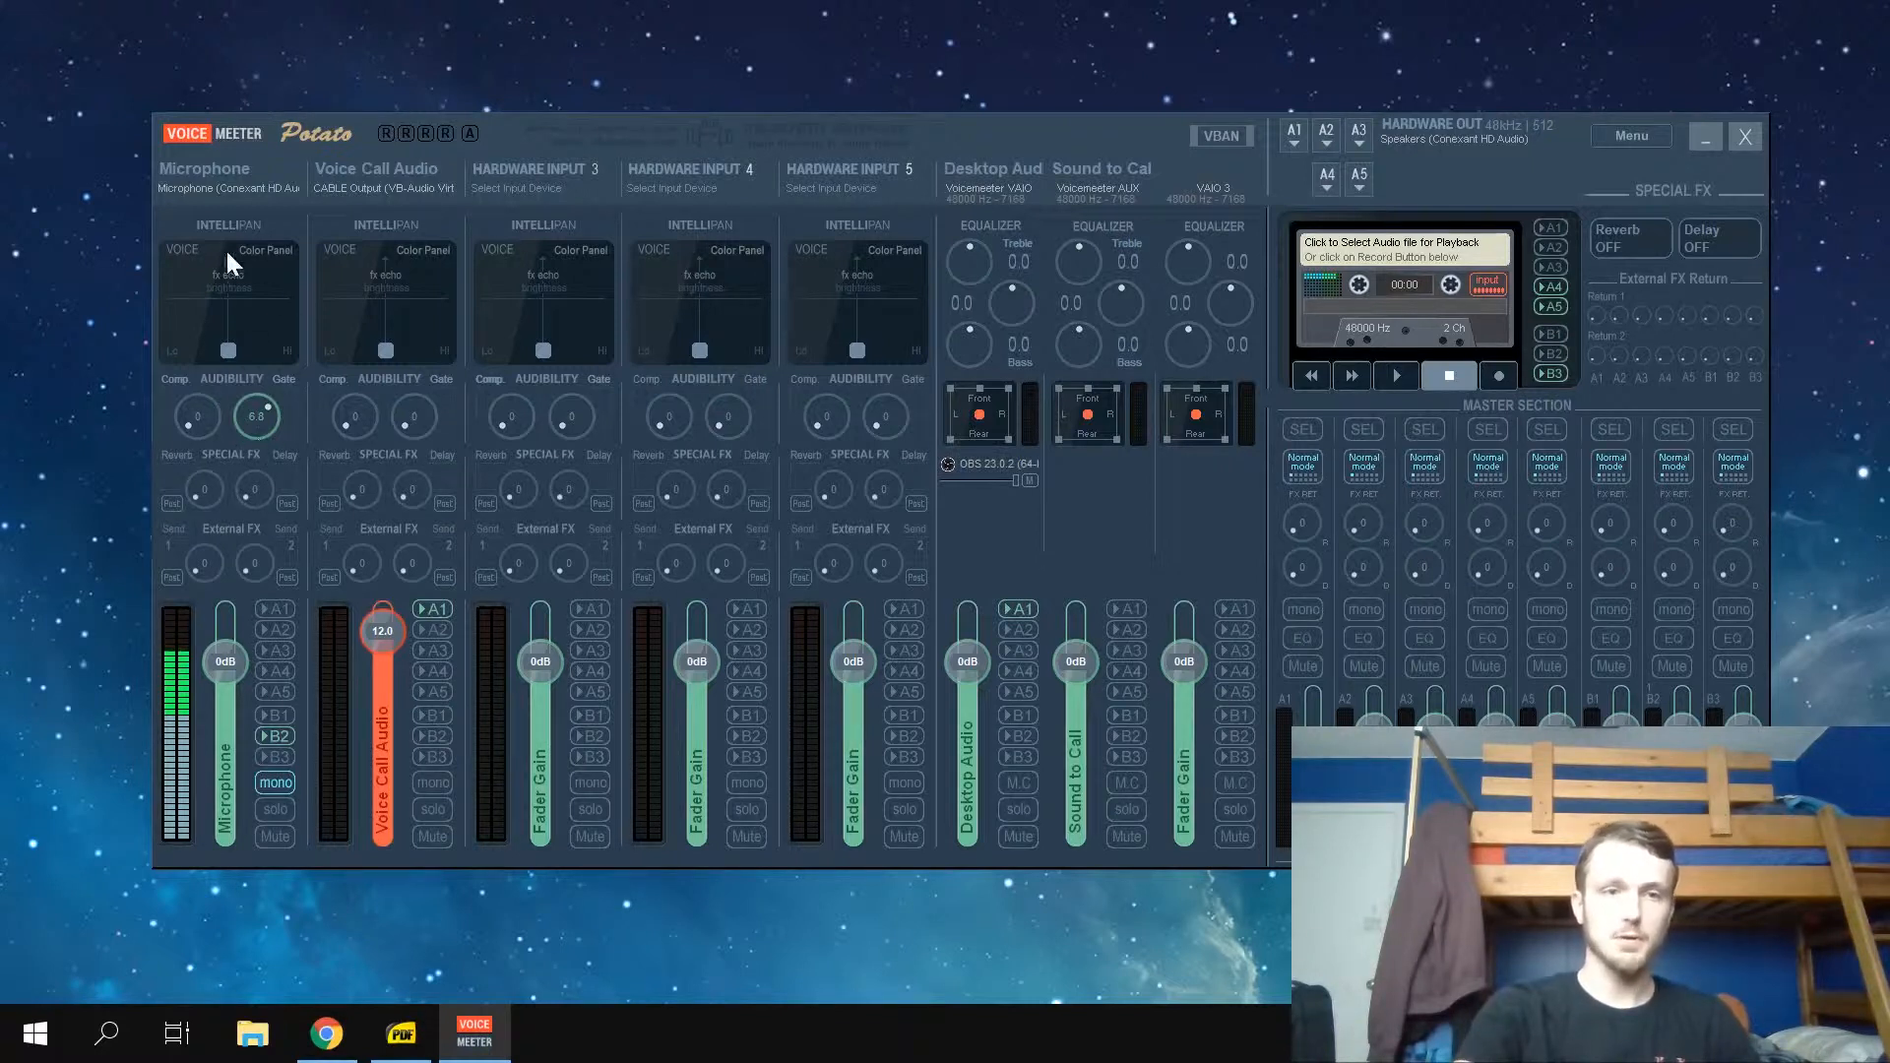
pyautogui.click(279, 738)
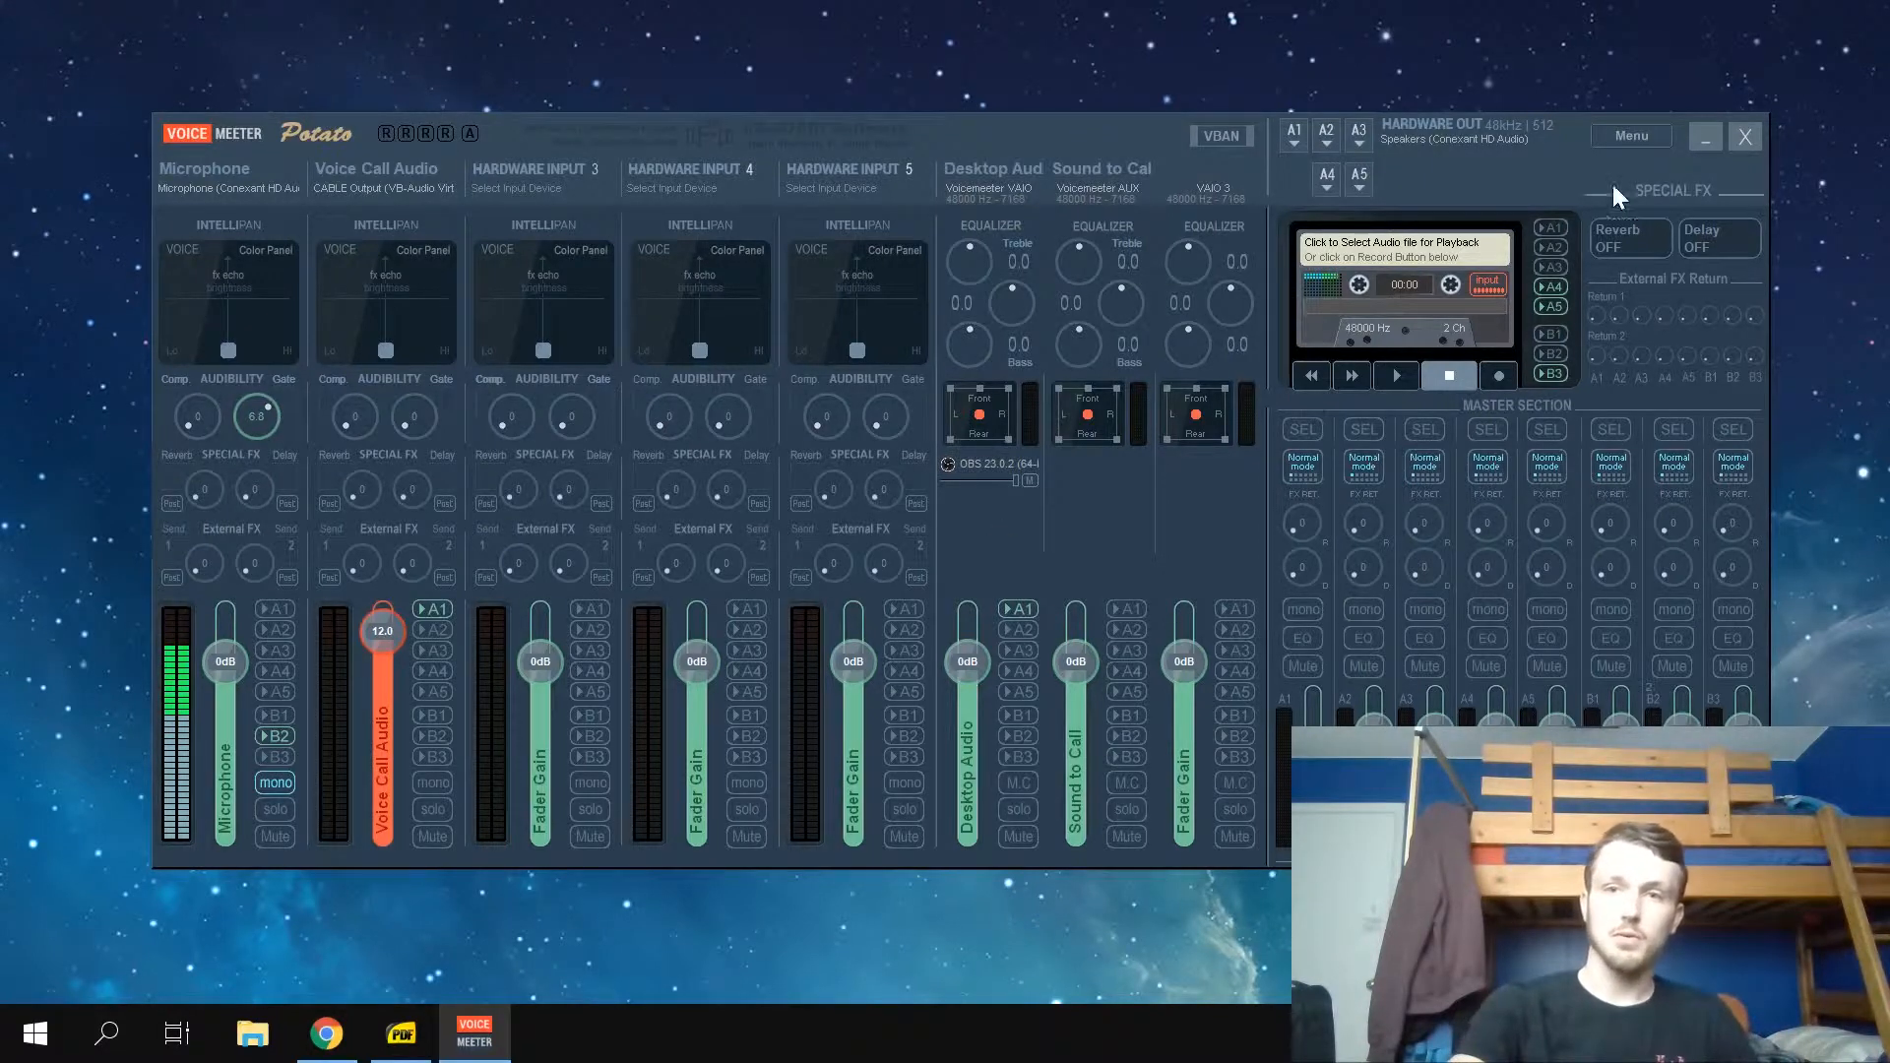
# Step: Enable System Tray (Run at Startup) in Voicemeeter's options and reopen the options to review the volume key hooks
pyautogui.click(1631, 135)
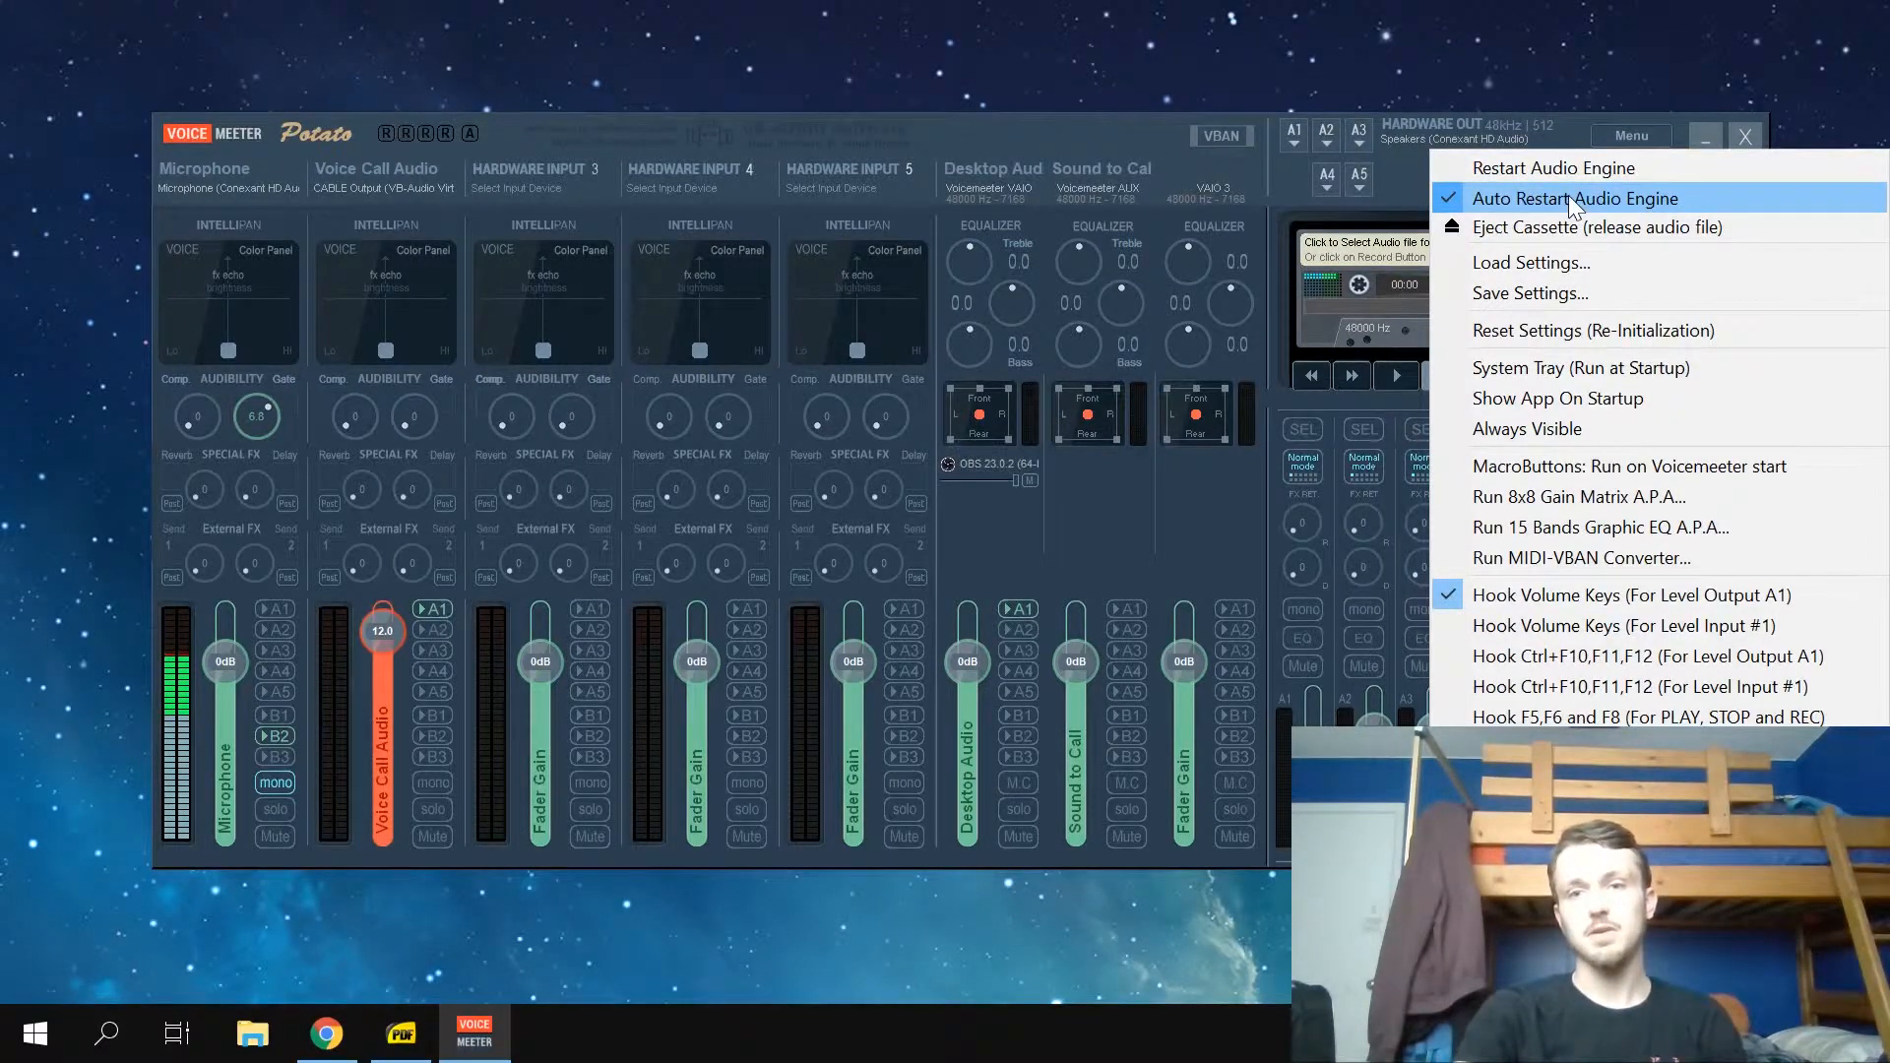
pyautogui.click(1532, 352)
pyautogui.click(1632, 138)
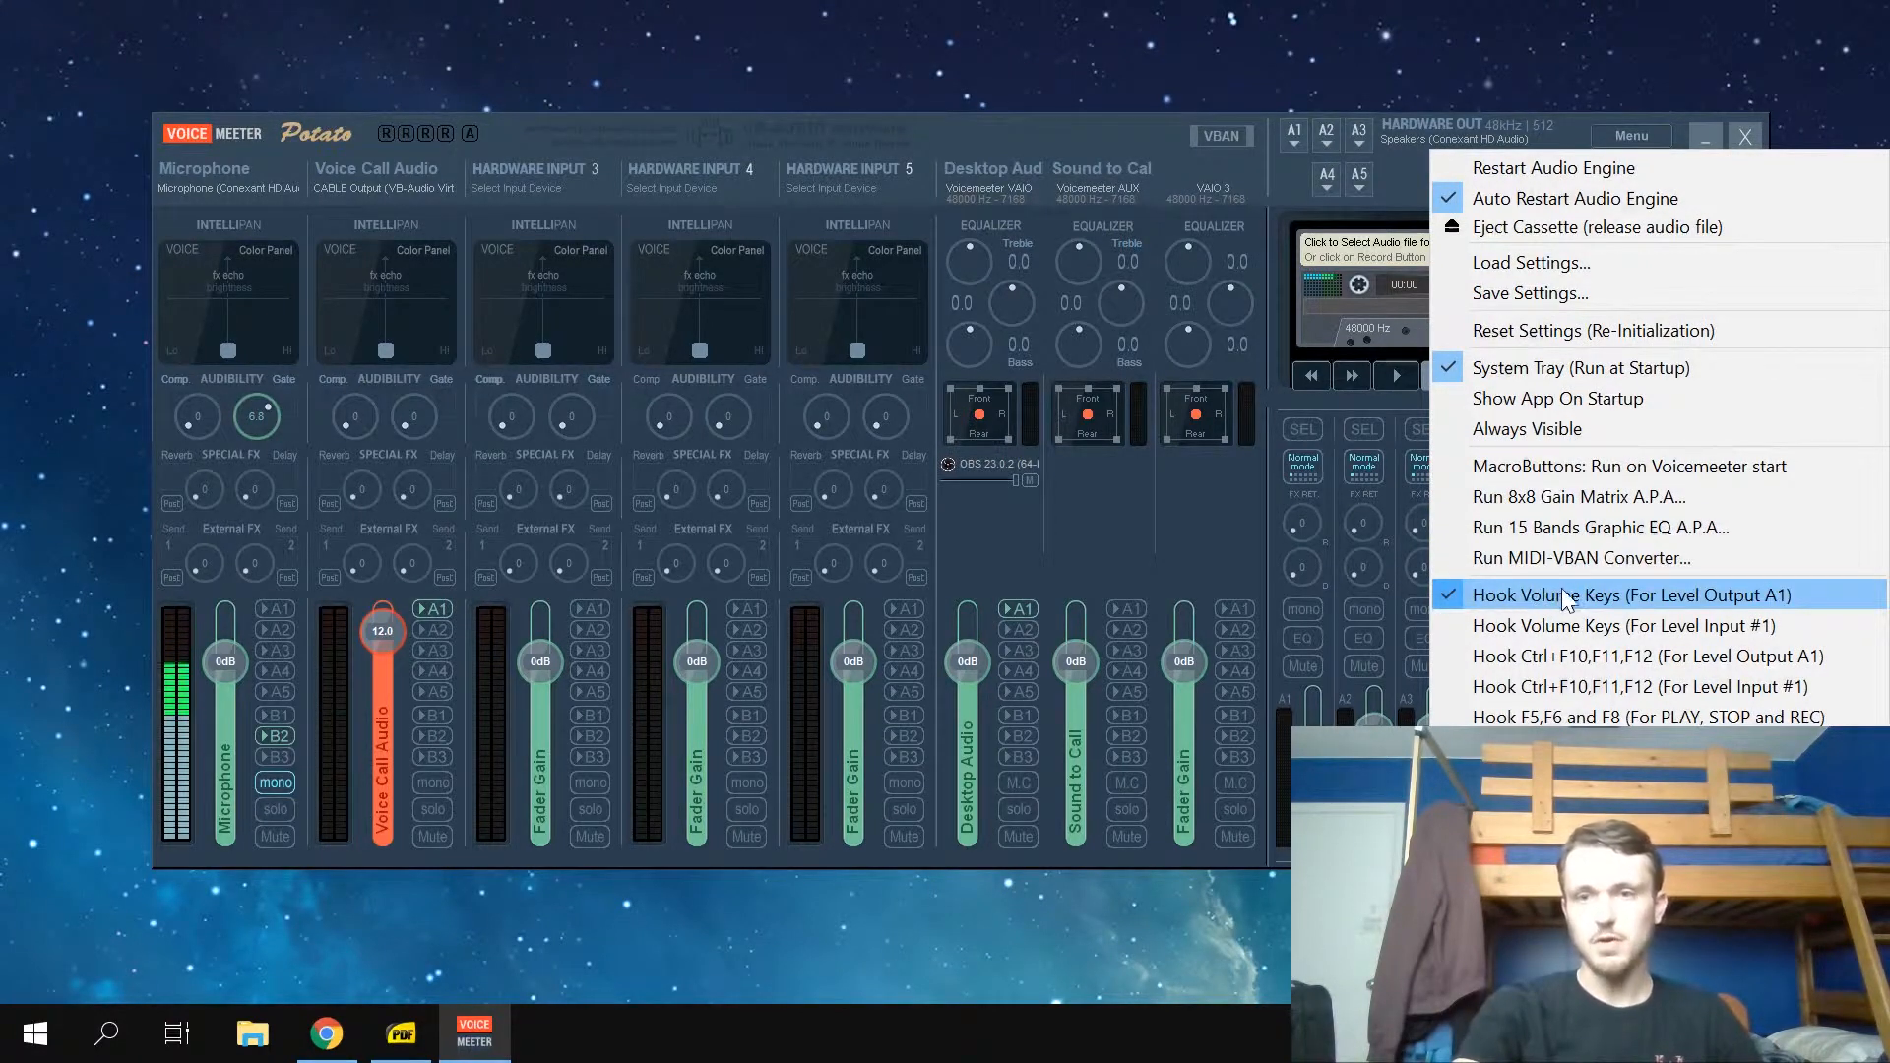
# Step: Close the options list, route the Microphone strip to hardware output A1, and remove that routing again
pyautogui.click(1159, 550)
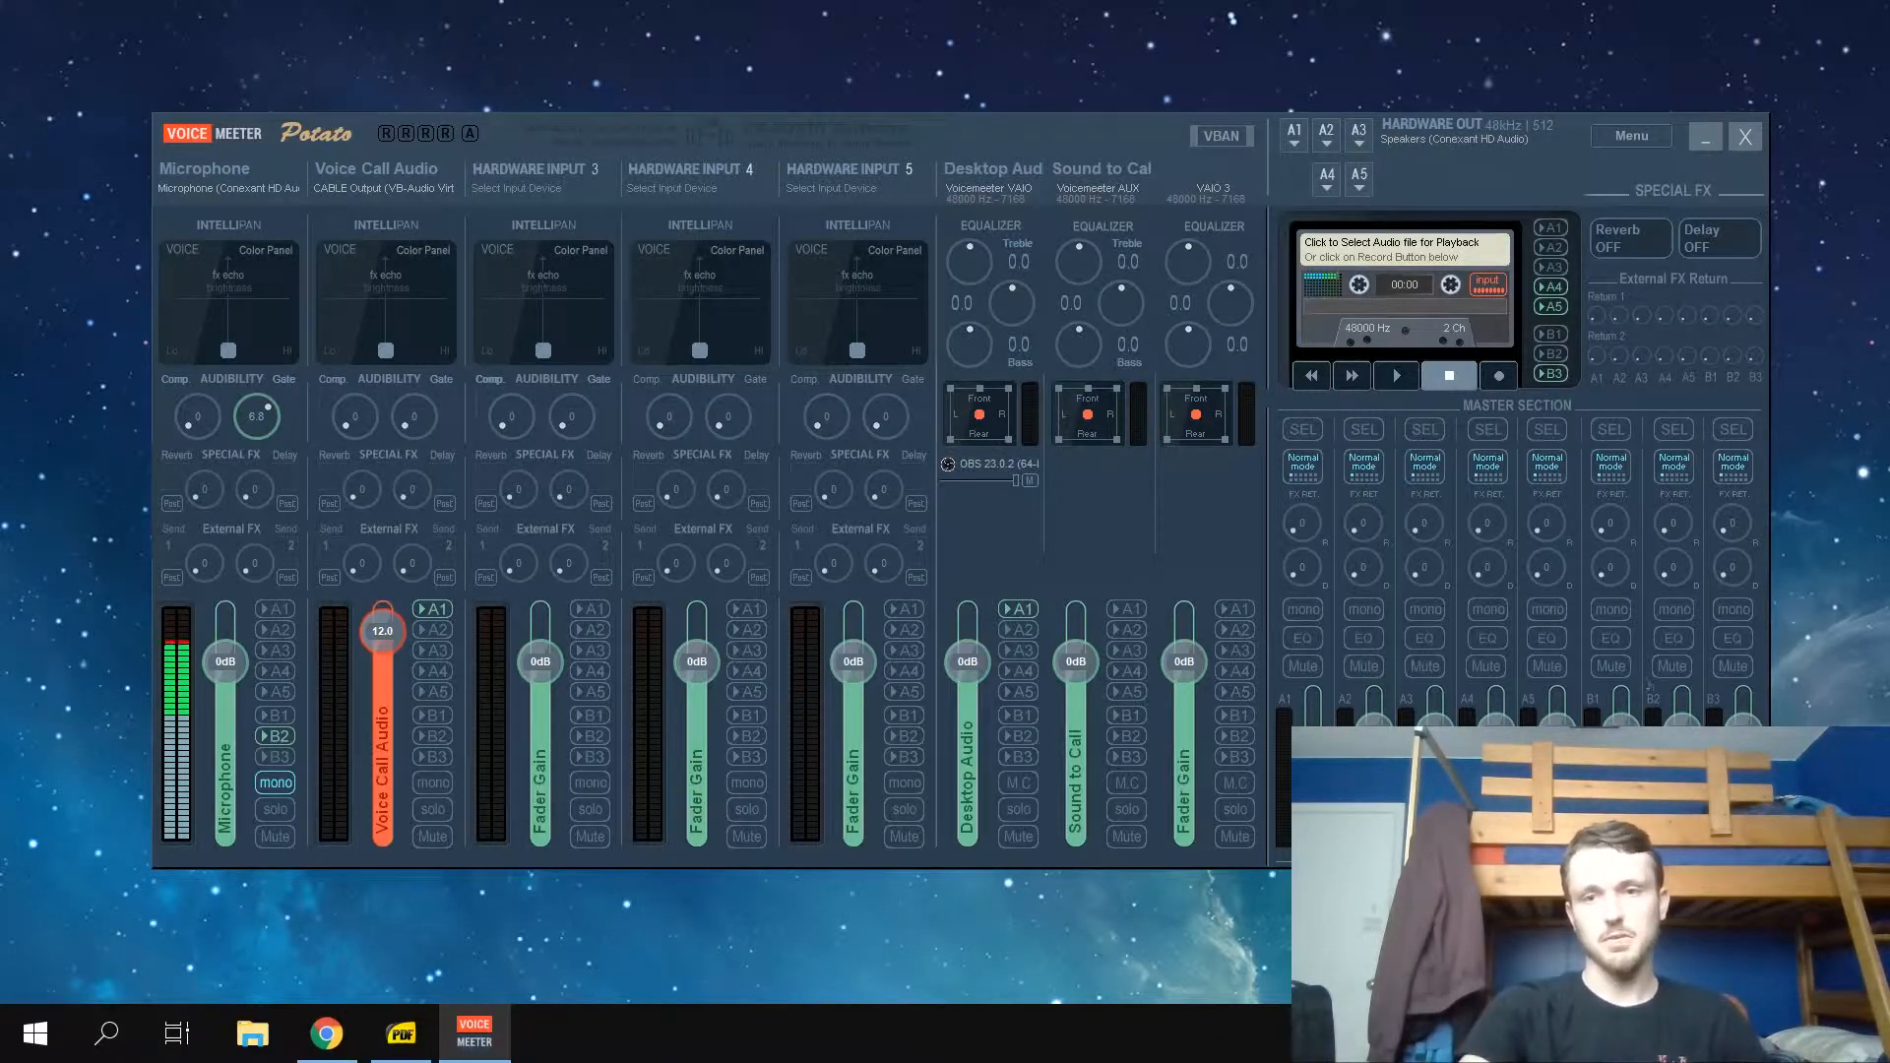
pyautogui.click(283, 609)
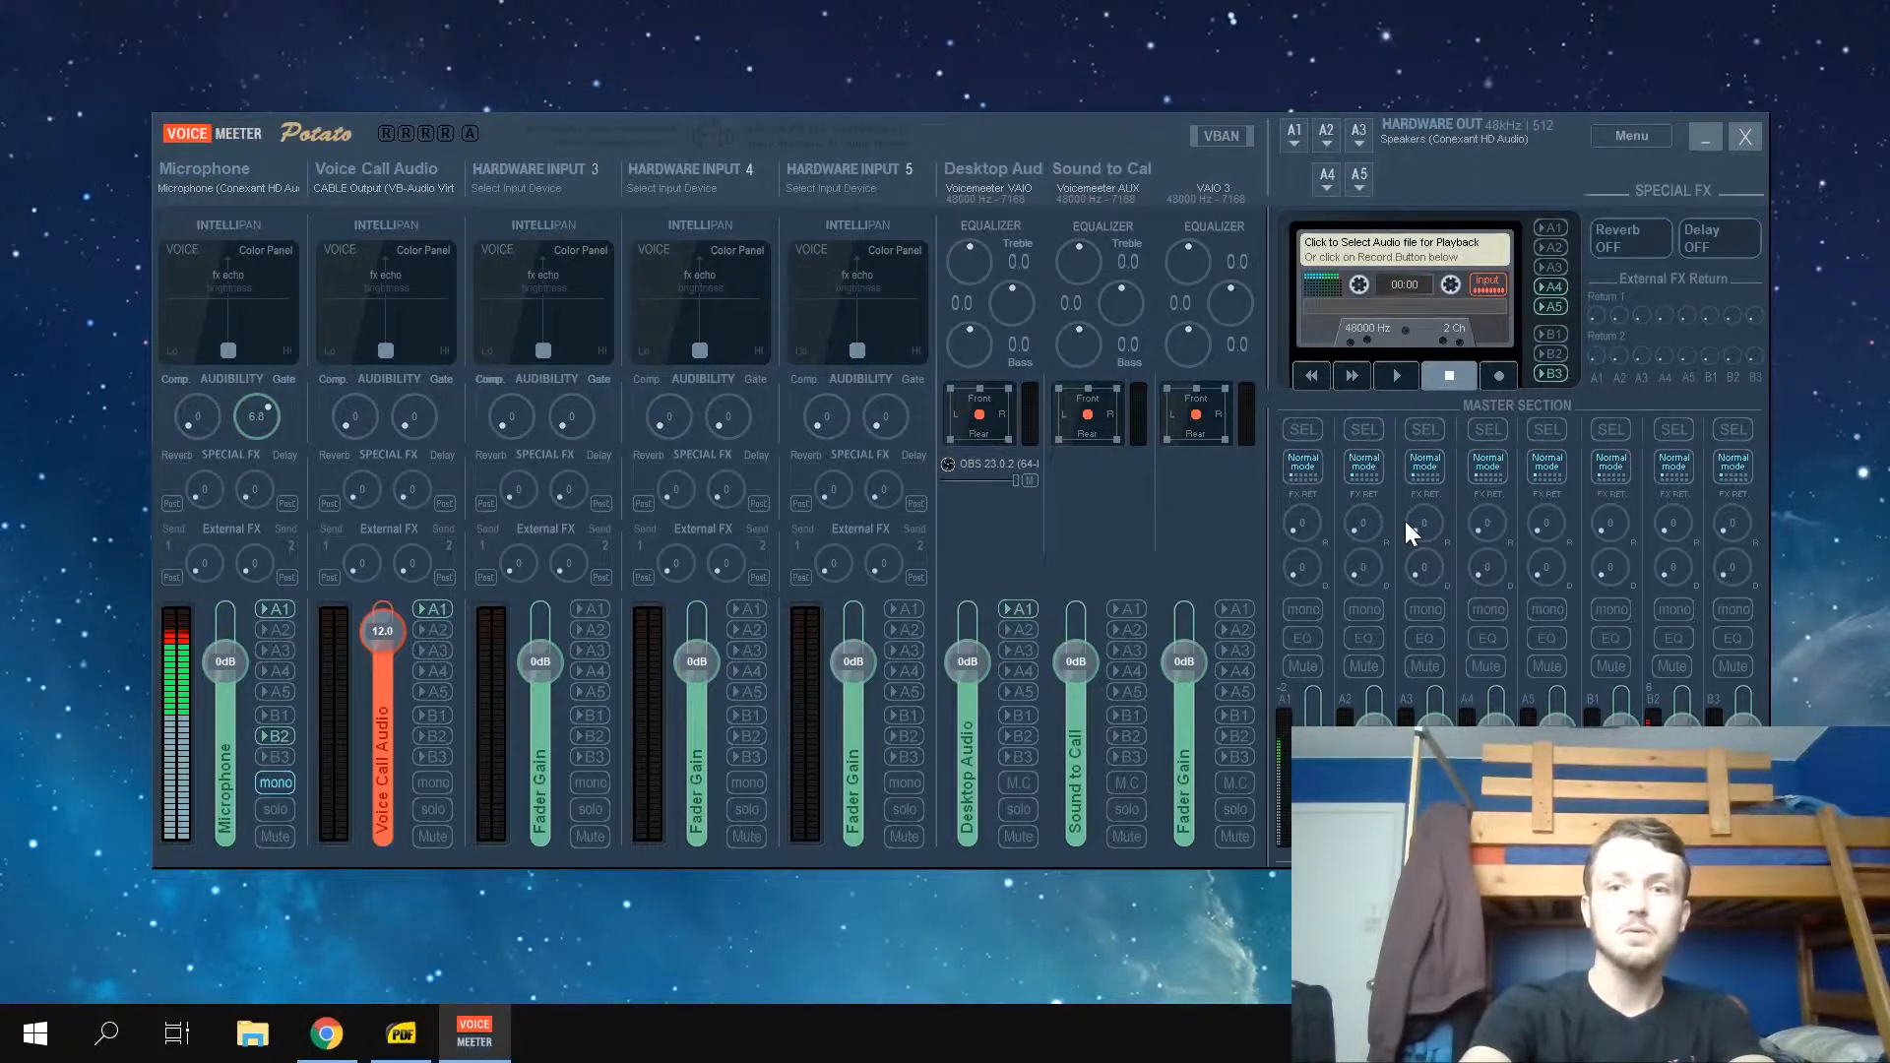
pyautogui.click(287, 604)
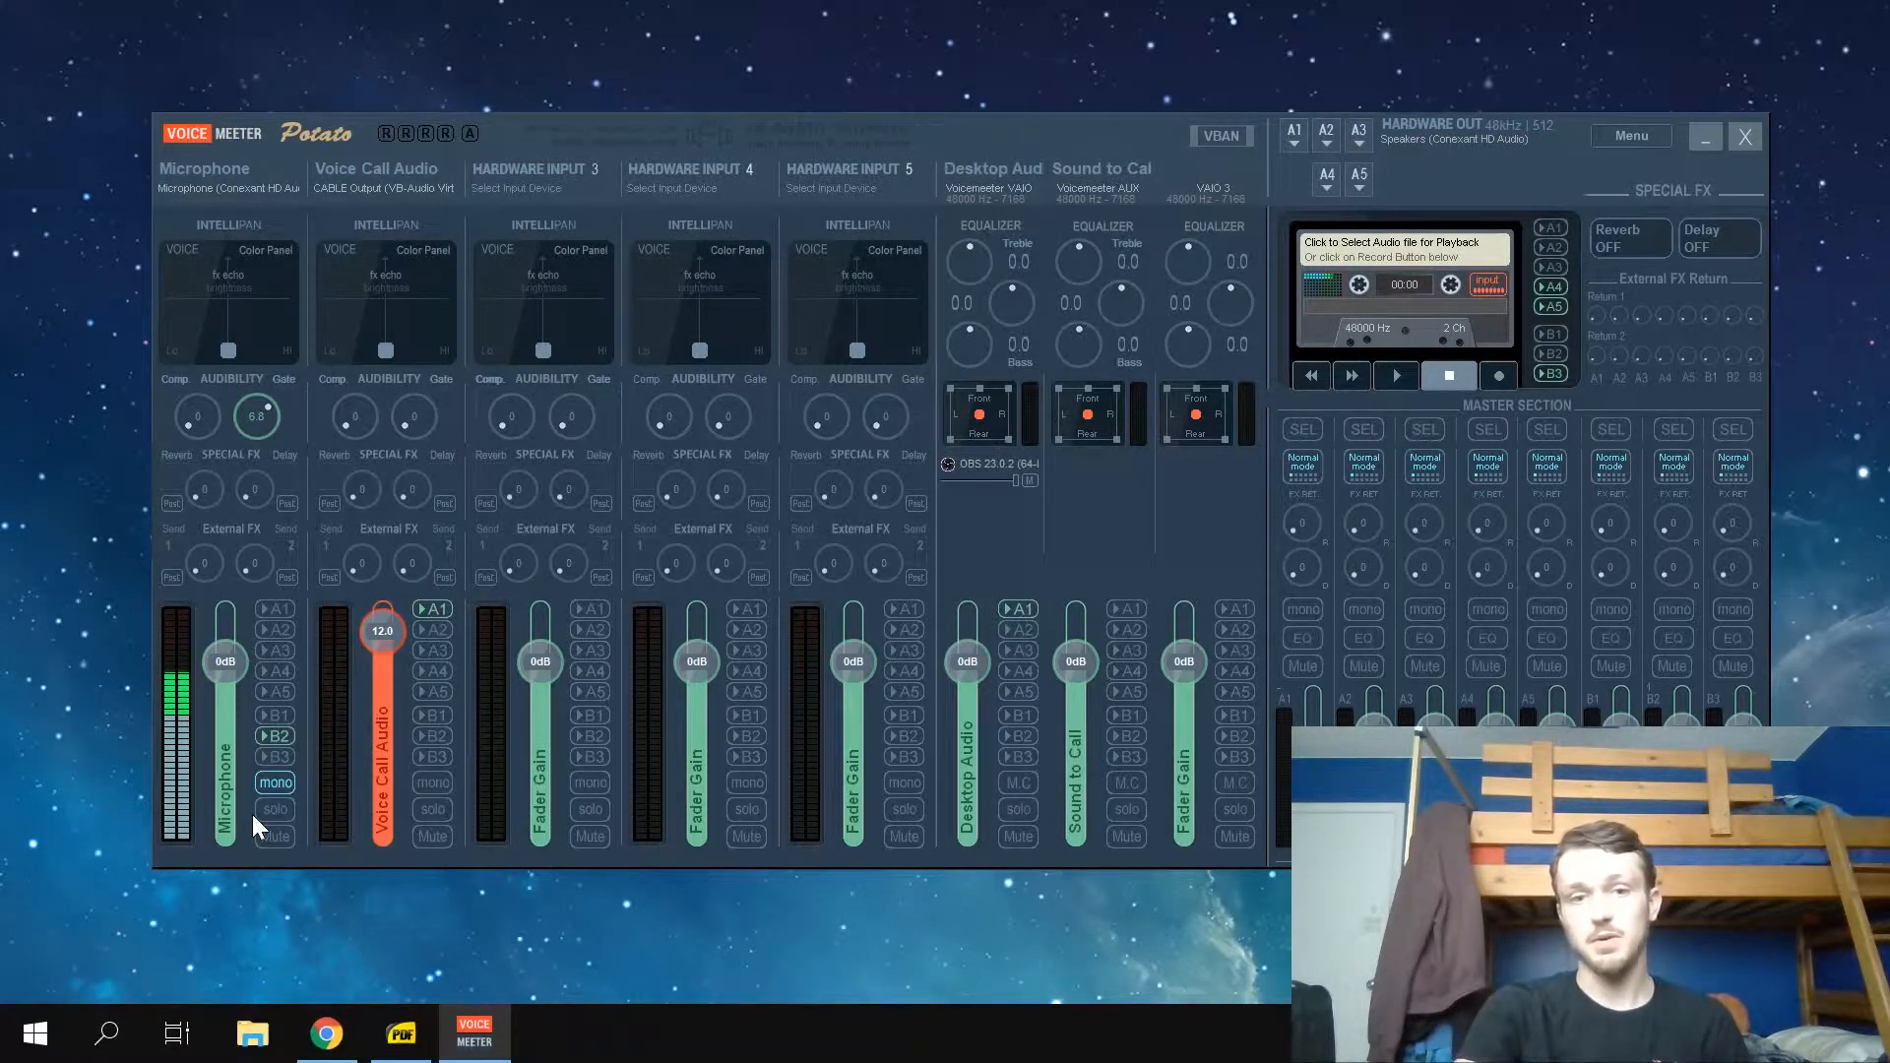
pyautogui.click(218, 169)
pyautogui.rightClick(219, 170)
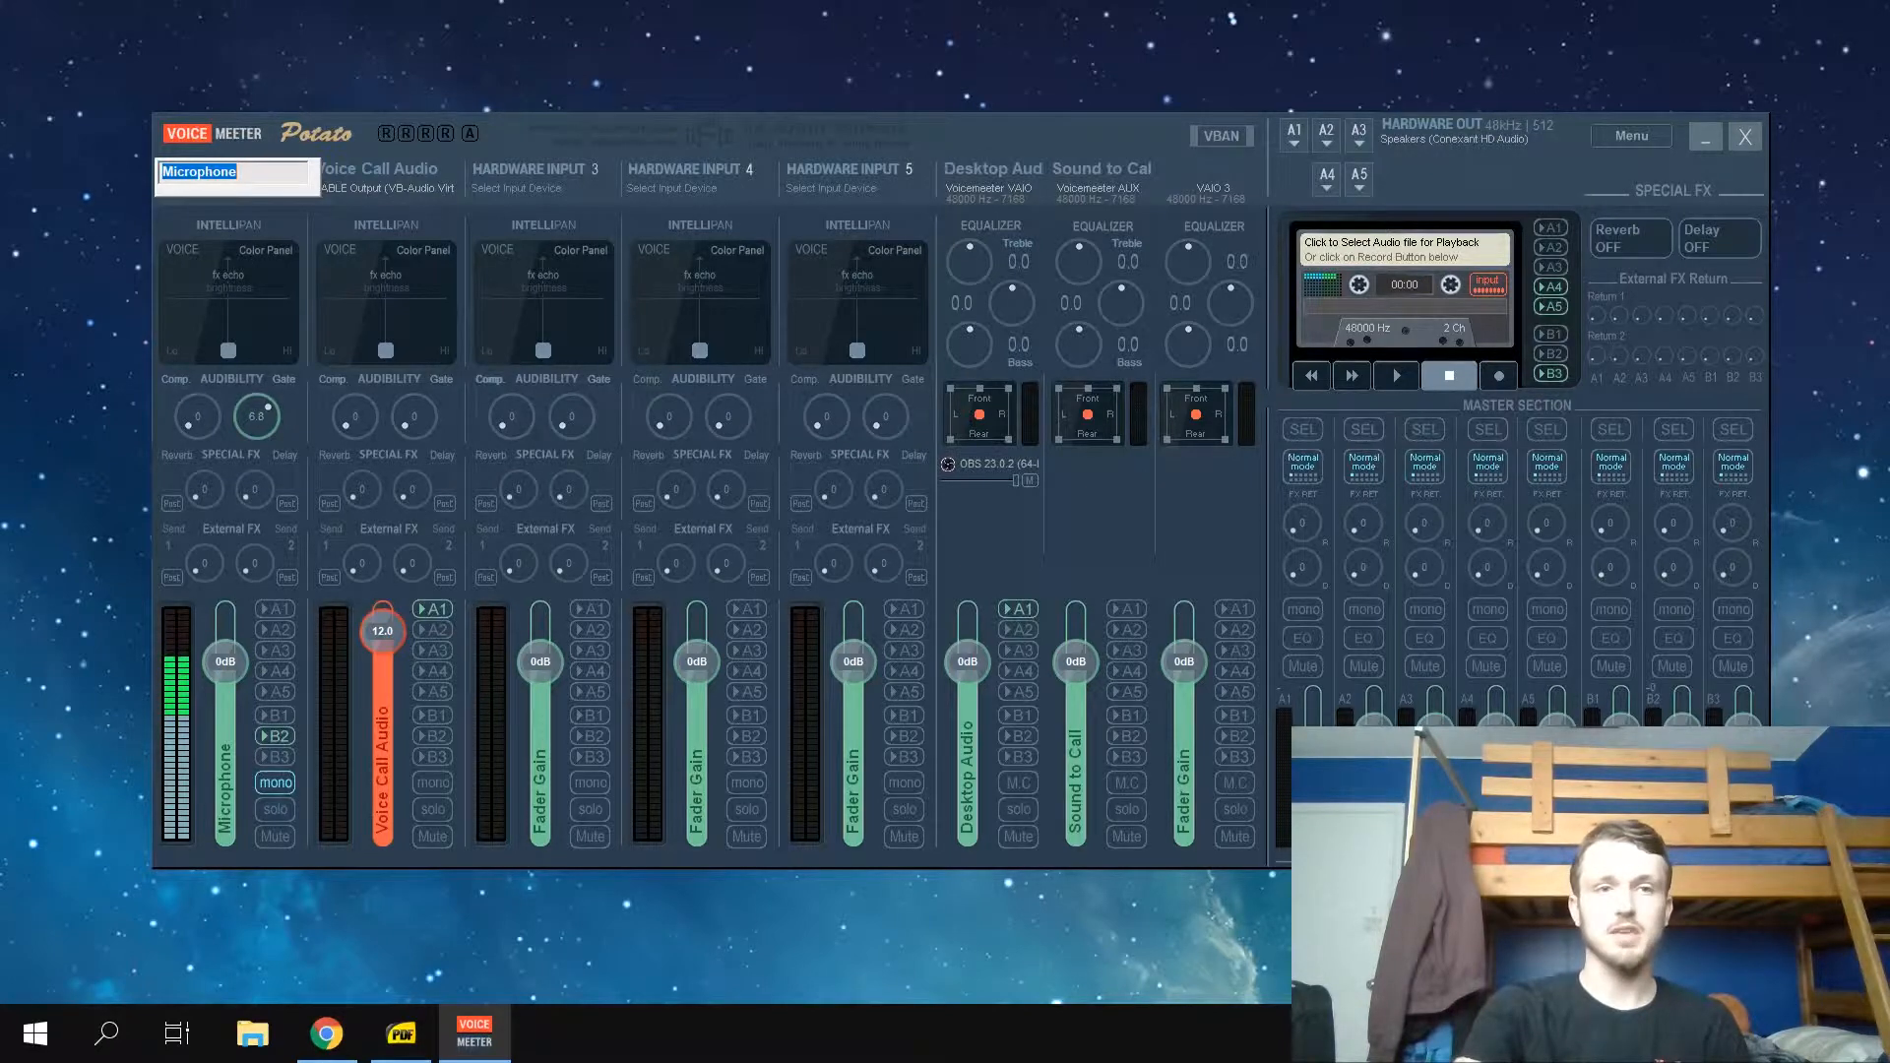
pyautogui.press('End')
pyautogui.press('BackSpace')
pyautogui.press('BackSpace')
pyautogui.press('BackSpace')
pyautogui.press('BackSpace')
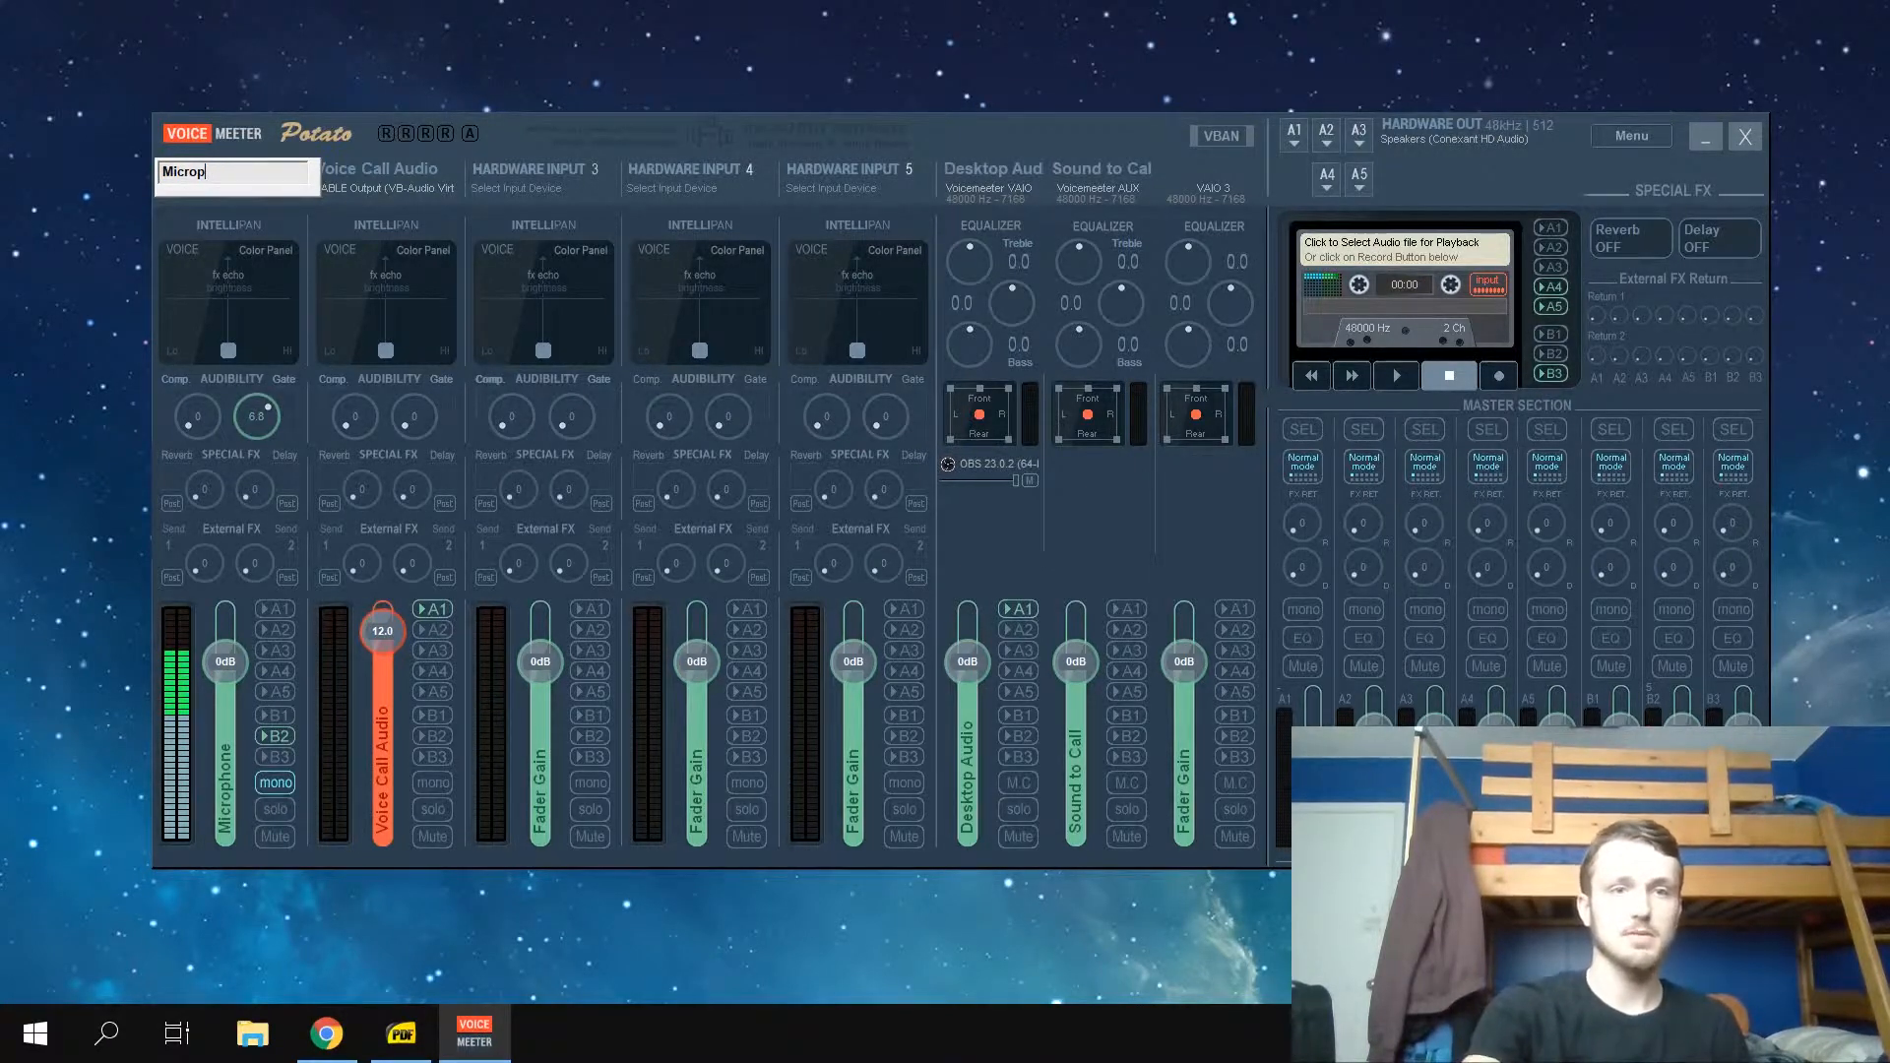
pyautogui.press('Escape')
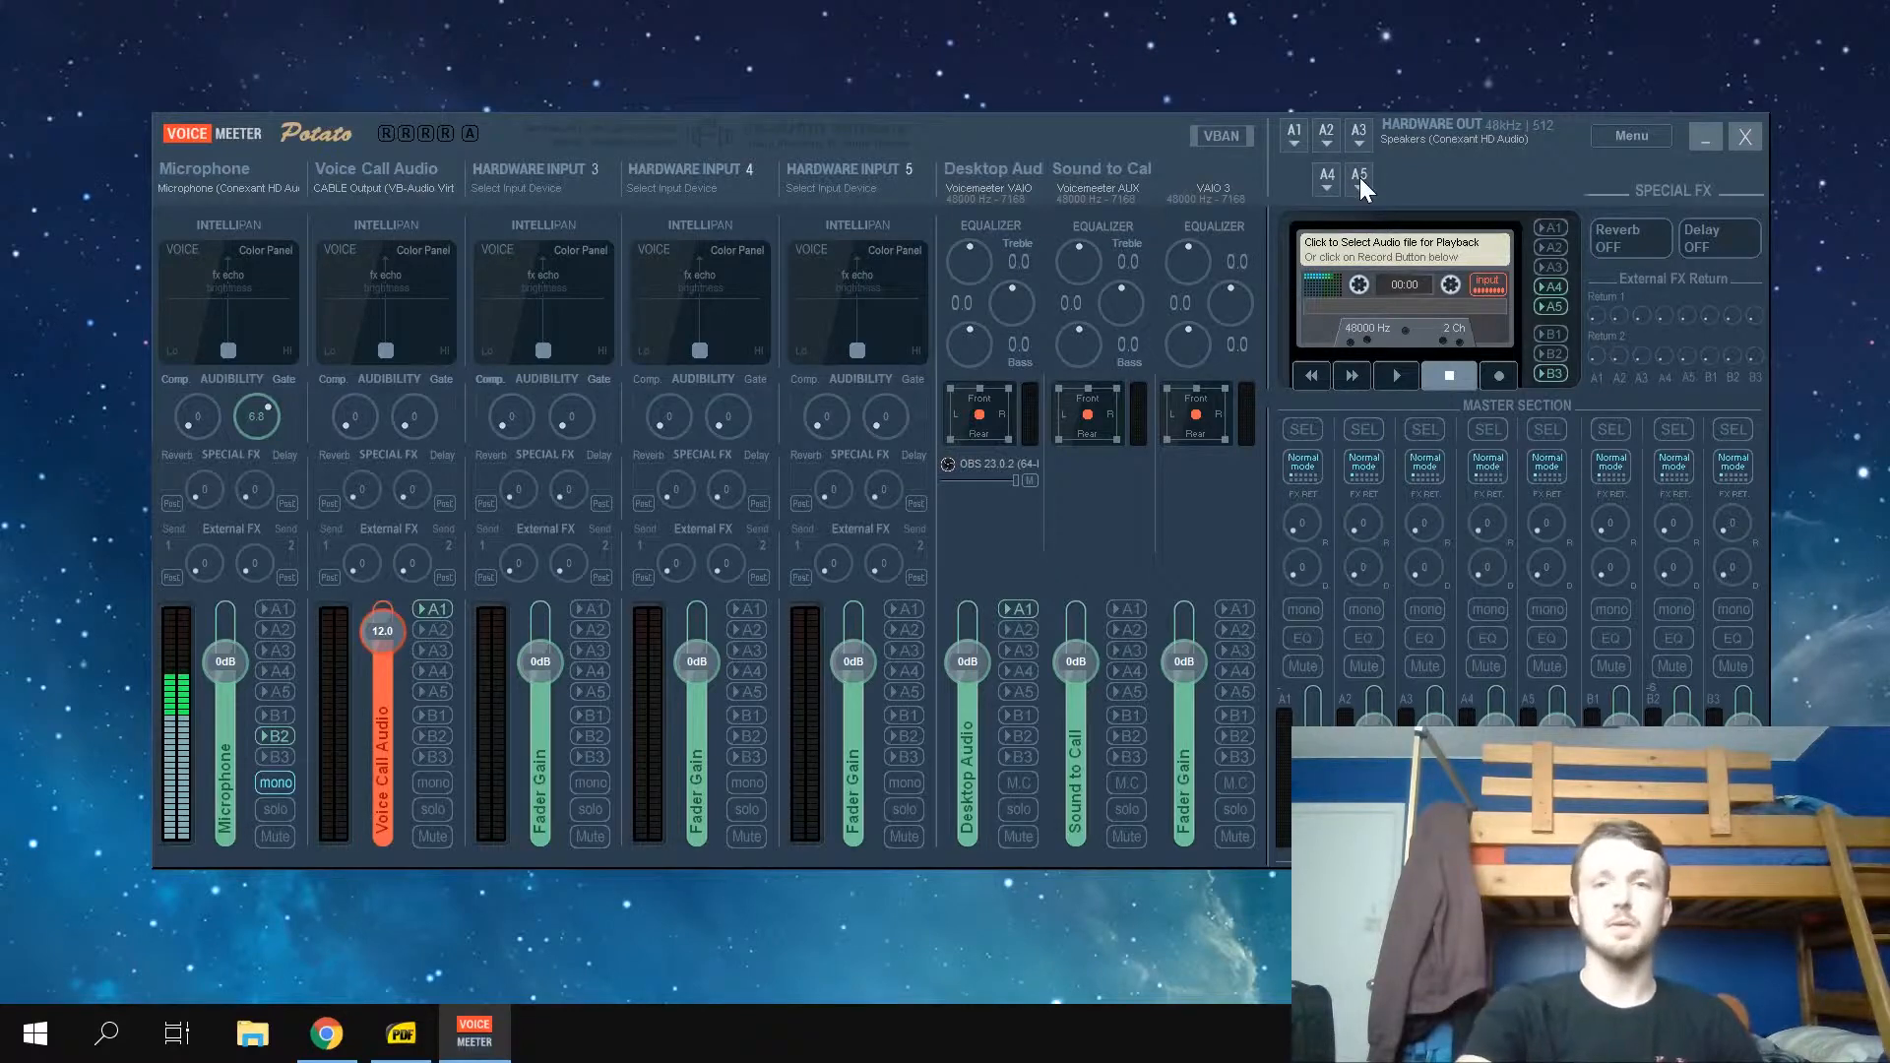
# Step: Review the output devices available for hardware output A2 and close the list without choosing one
pyautogui.click(1329, 132)
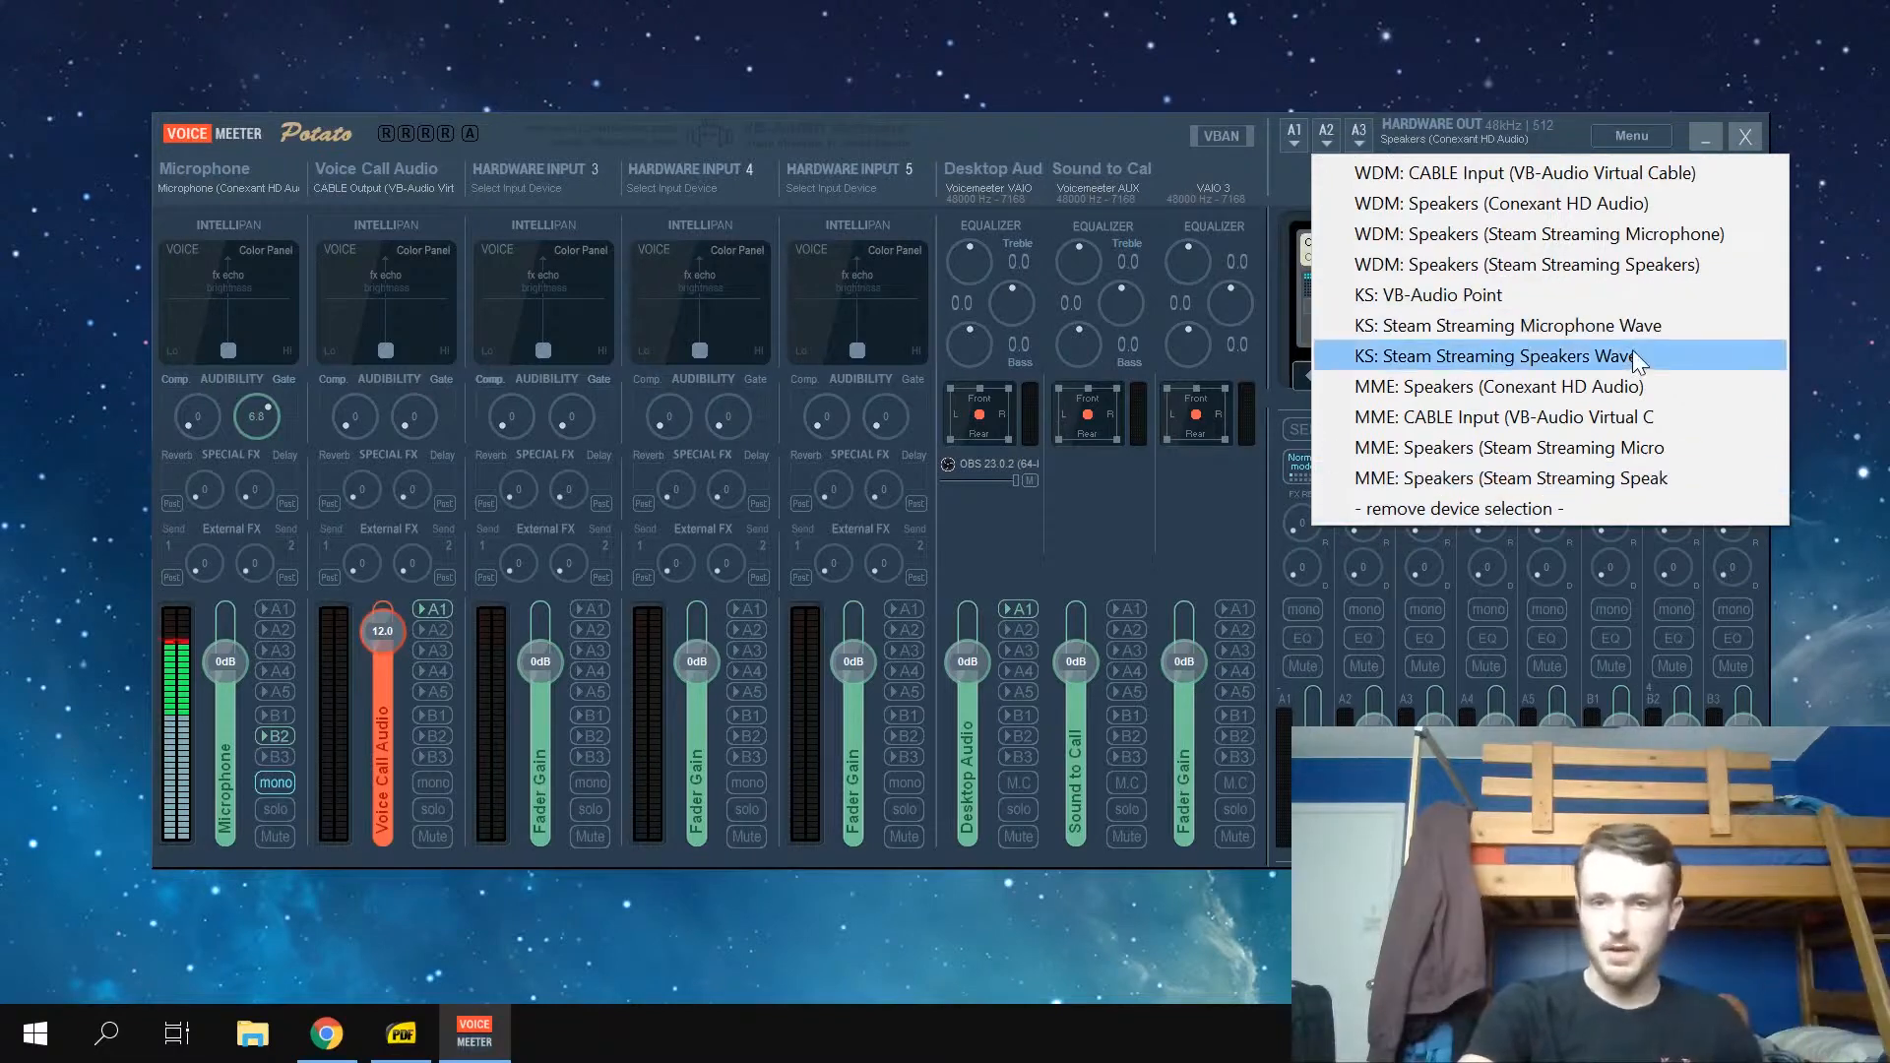
pyautogui.click(1293, 179)
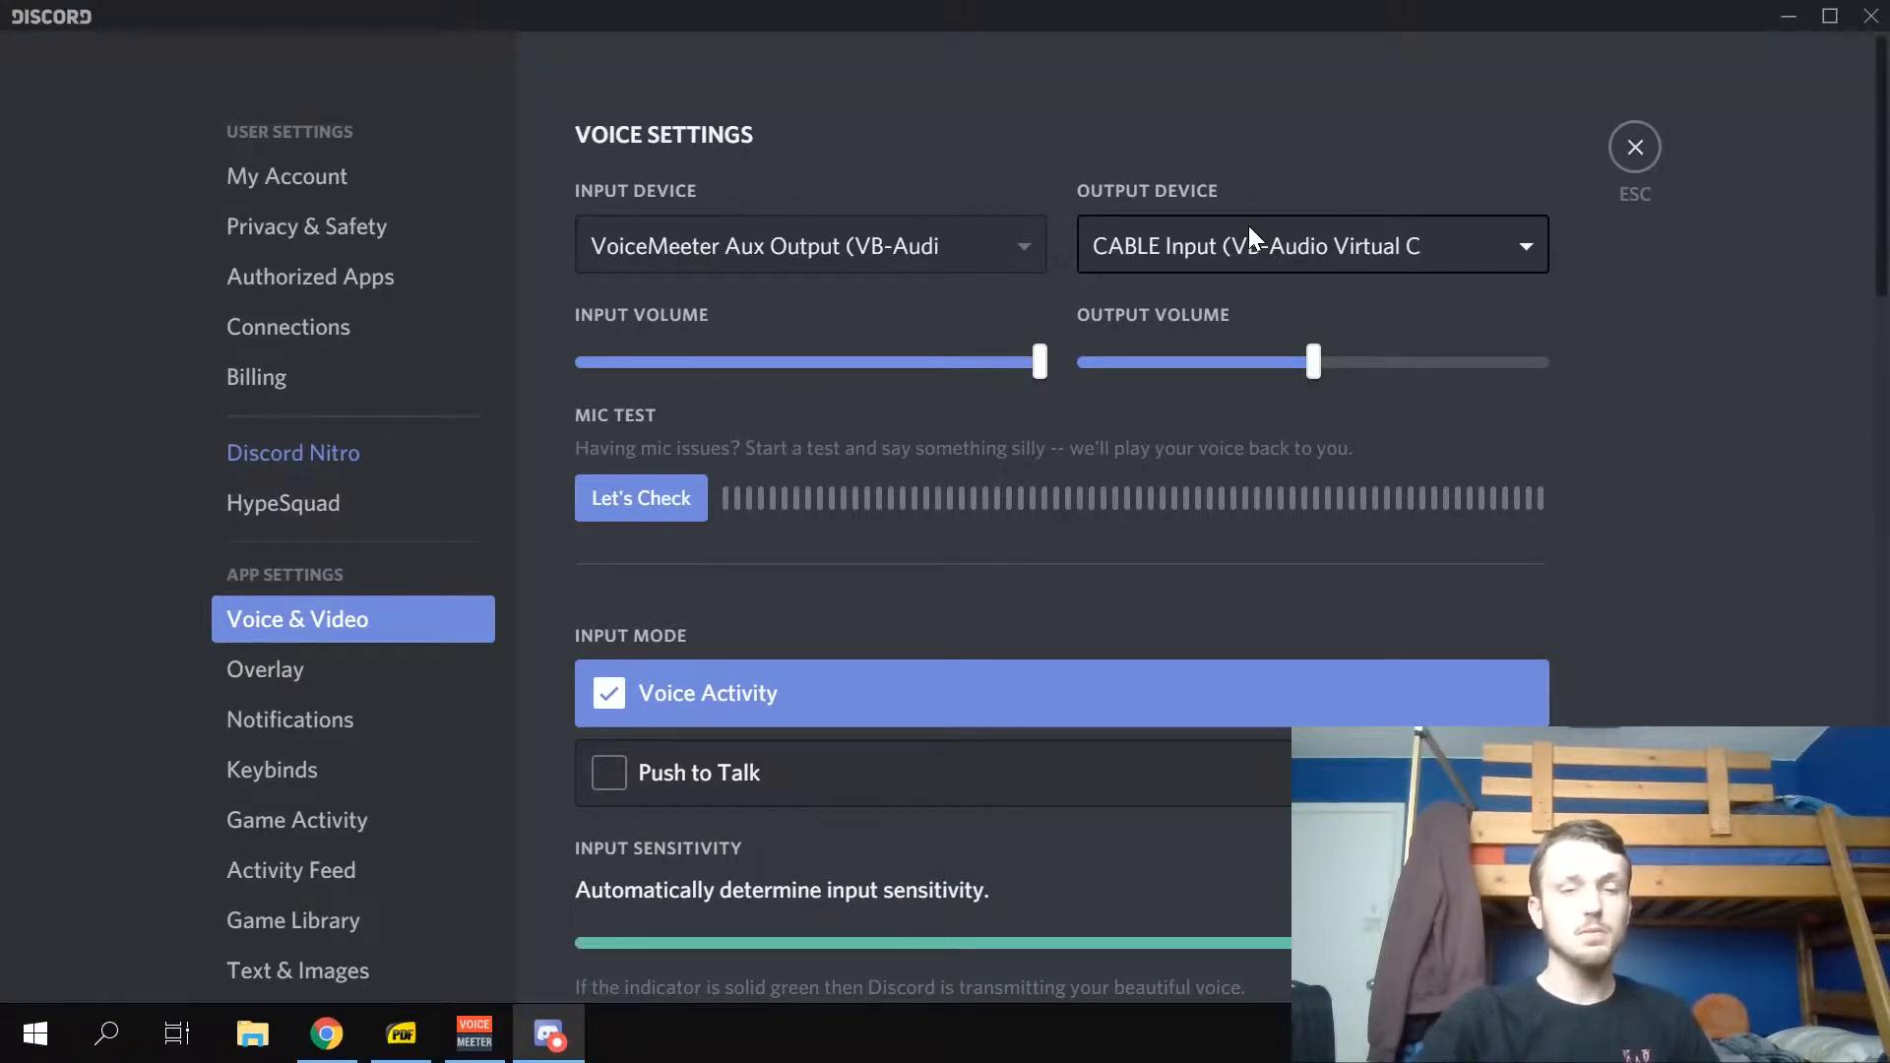
# Step: Review the available input and output devices in Discord's voice settings
pyautogui.click(792, 261)
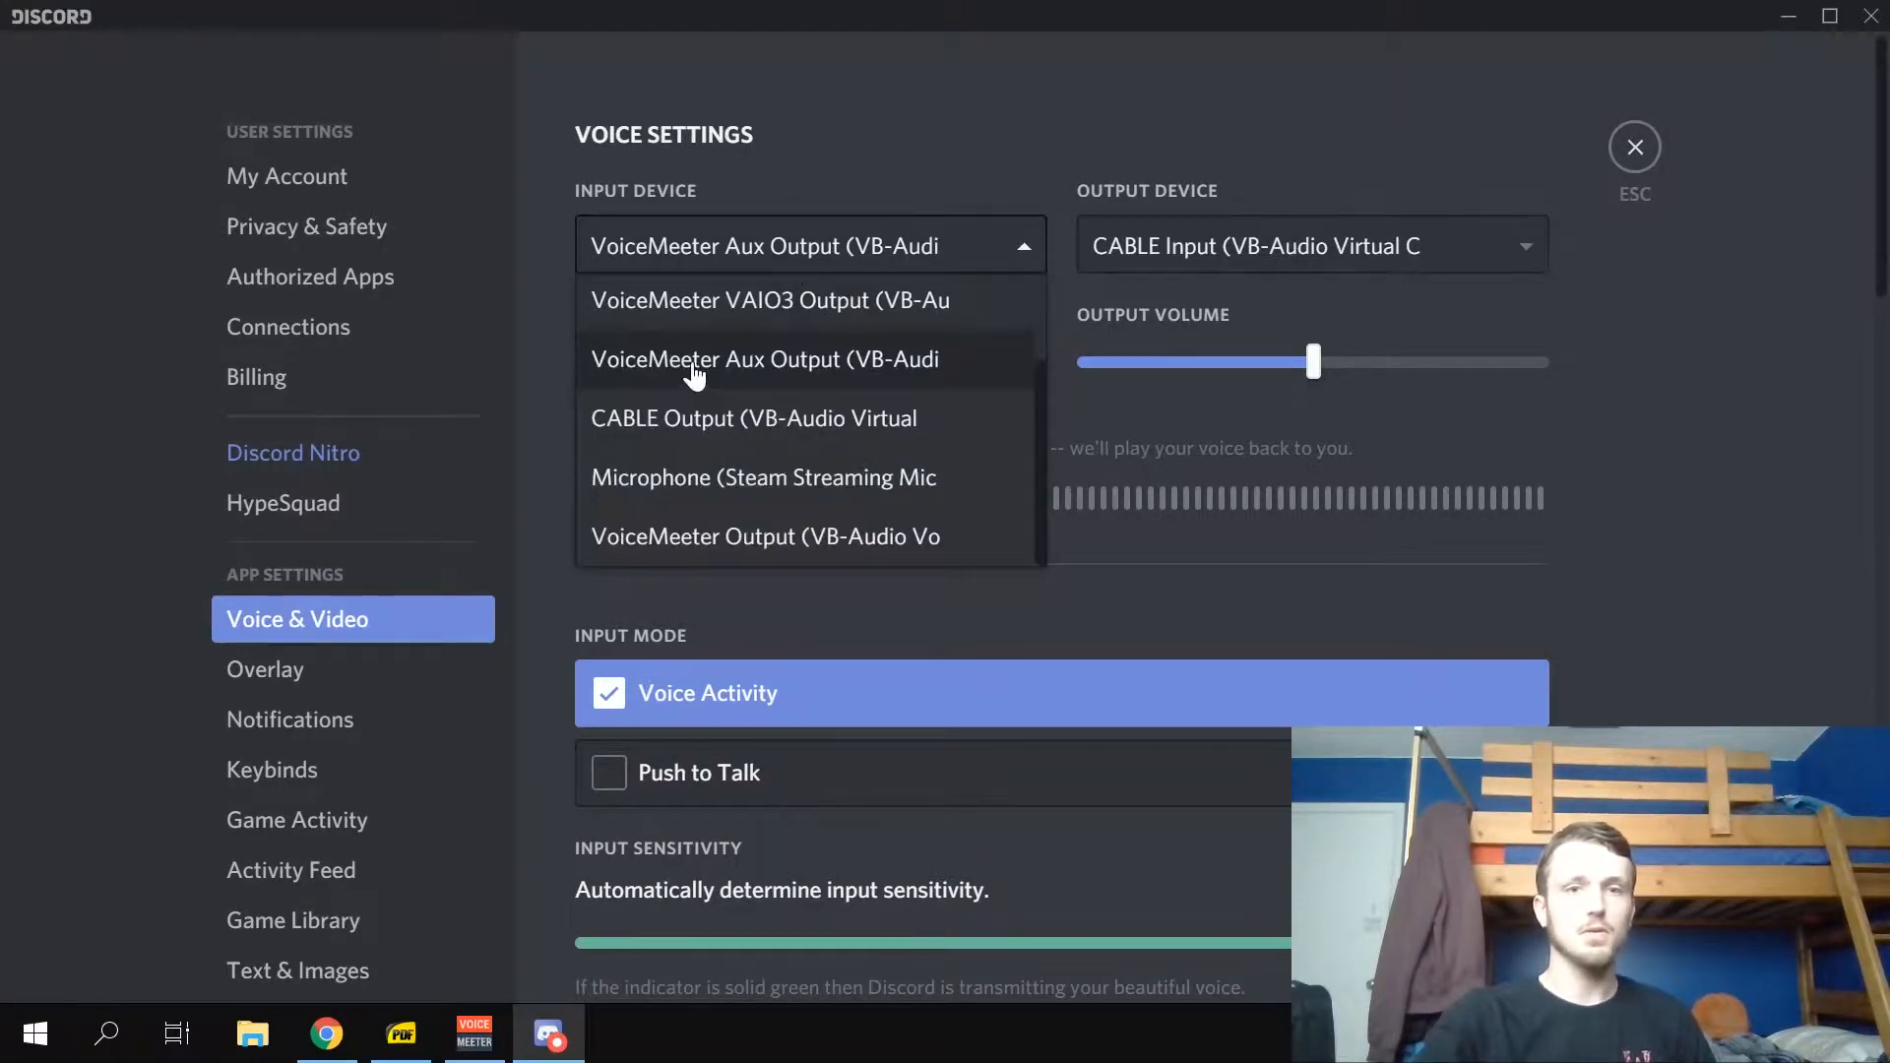
pyautogui.click(755, 241)
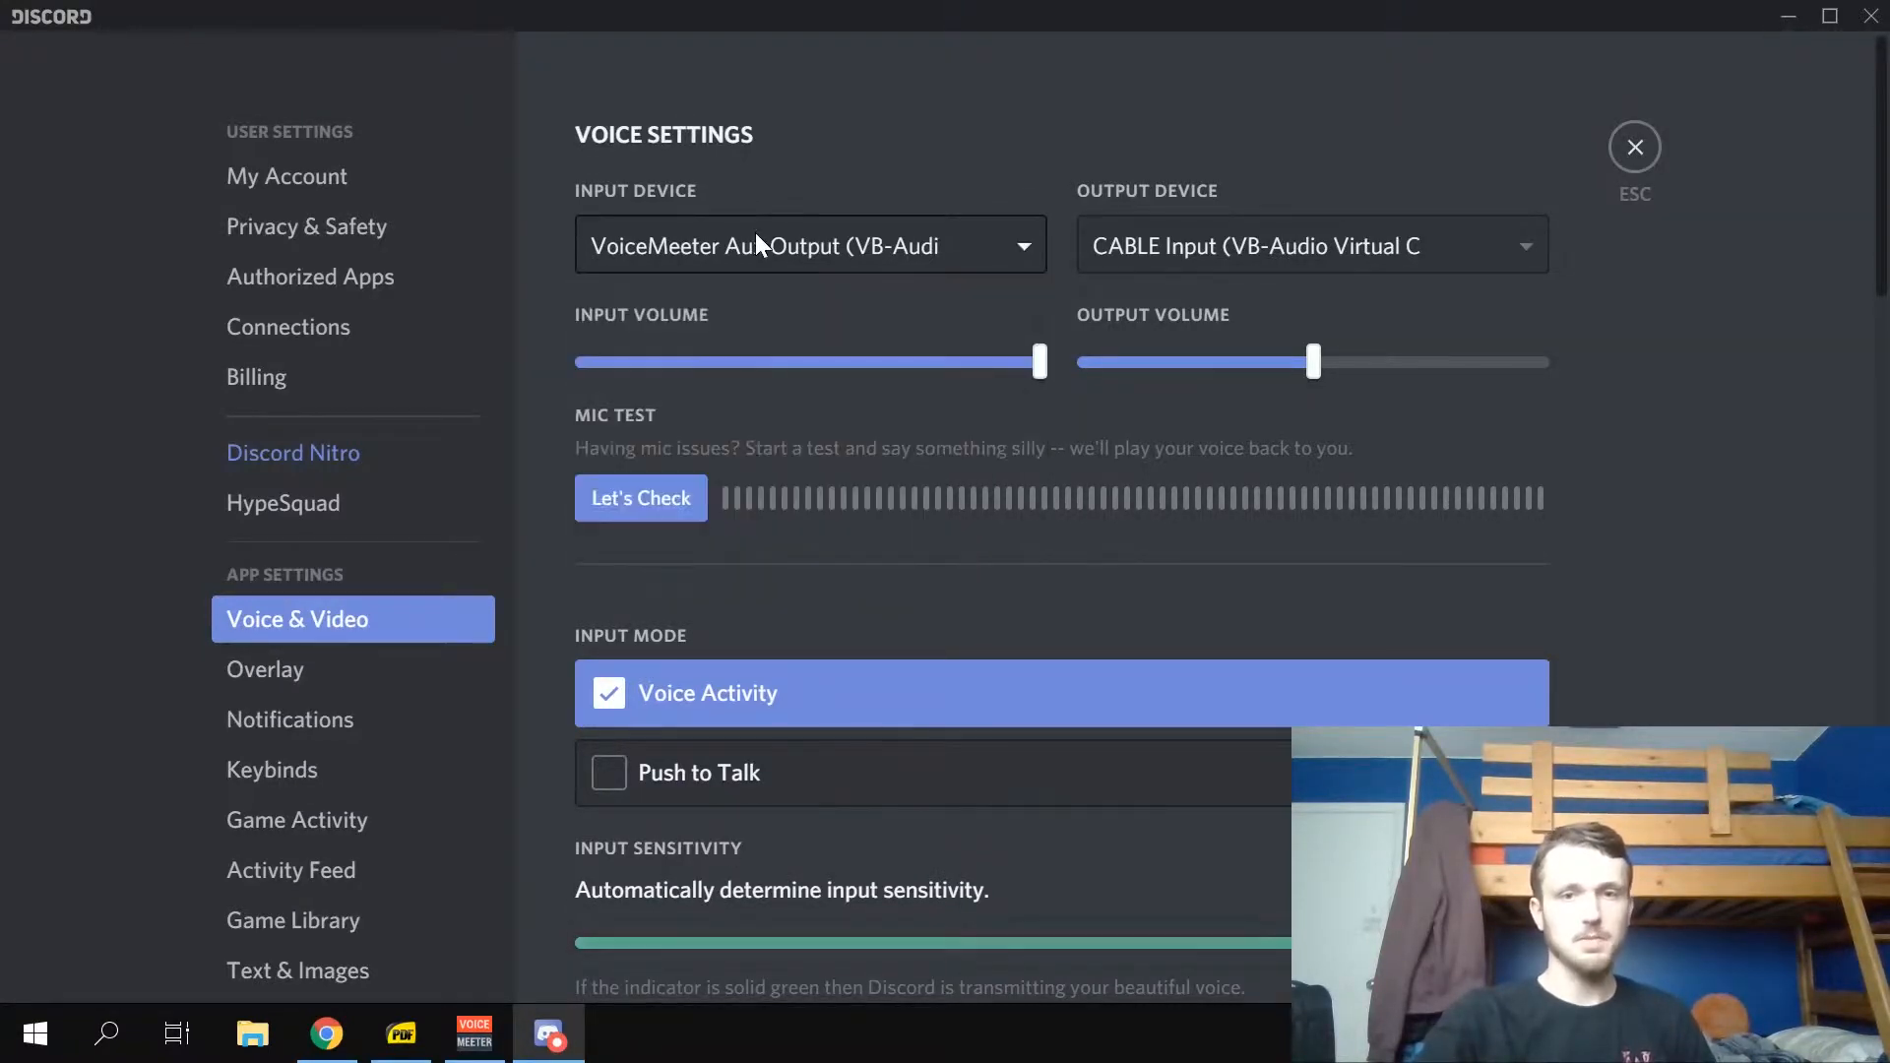
pyautogui.click(1248, 251)
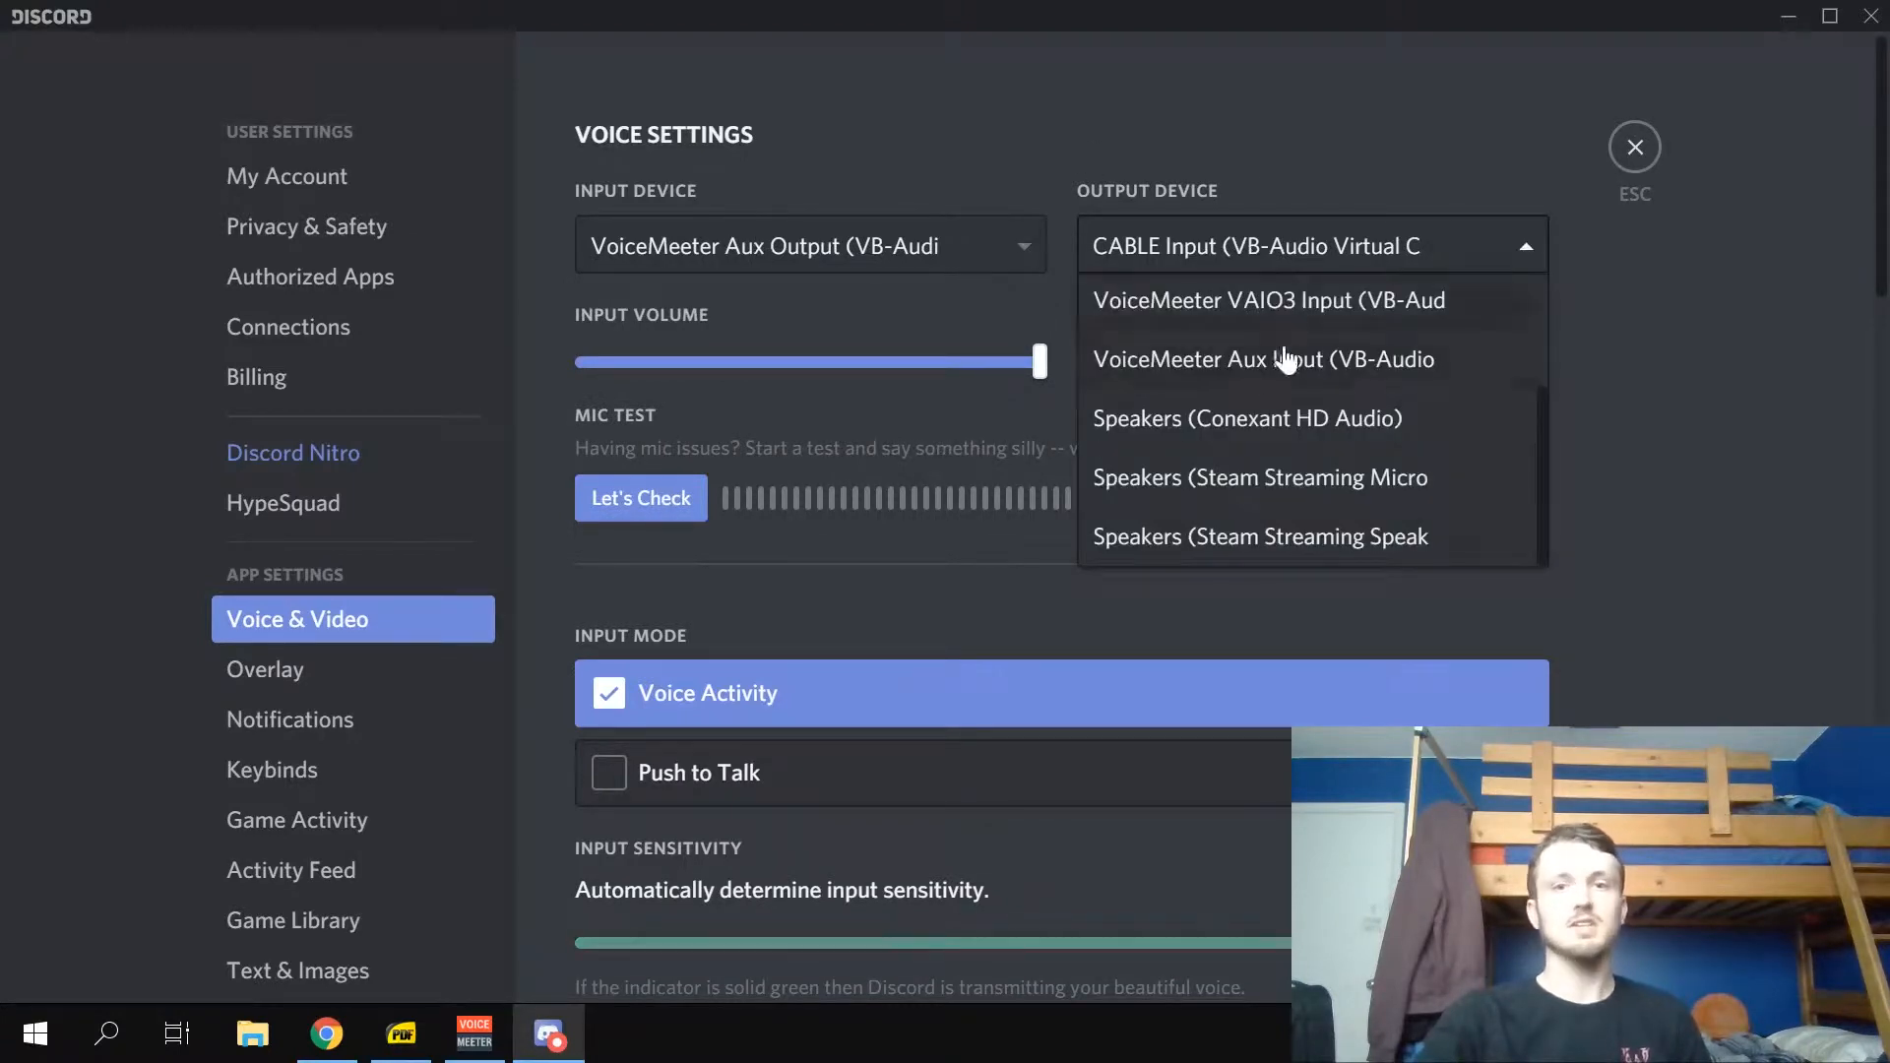
pyautogui.scroll(3, 1195, 500)
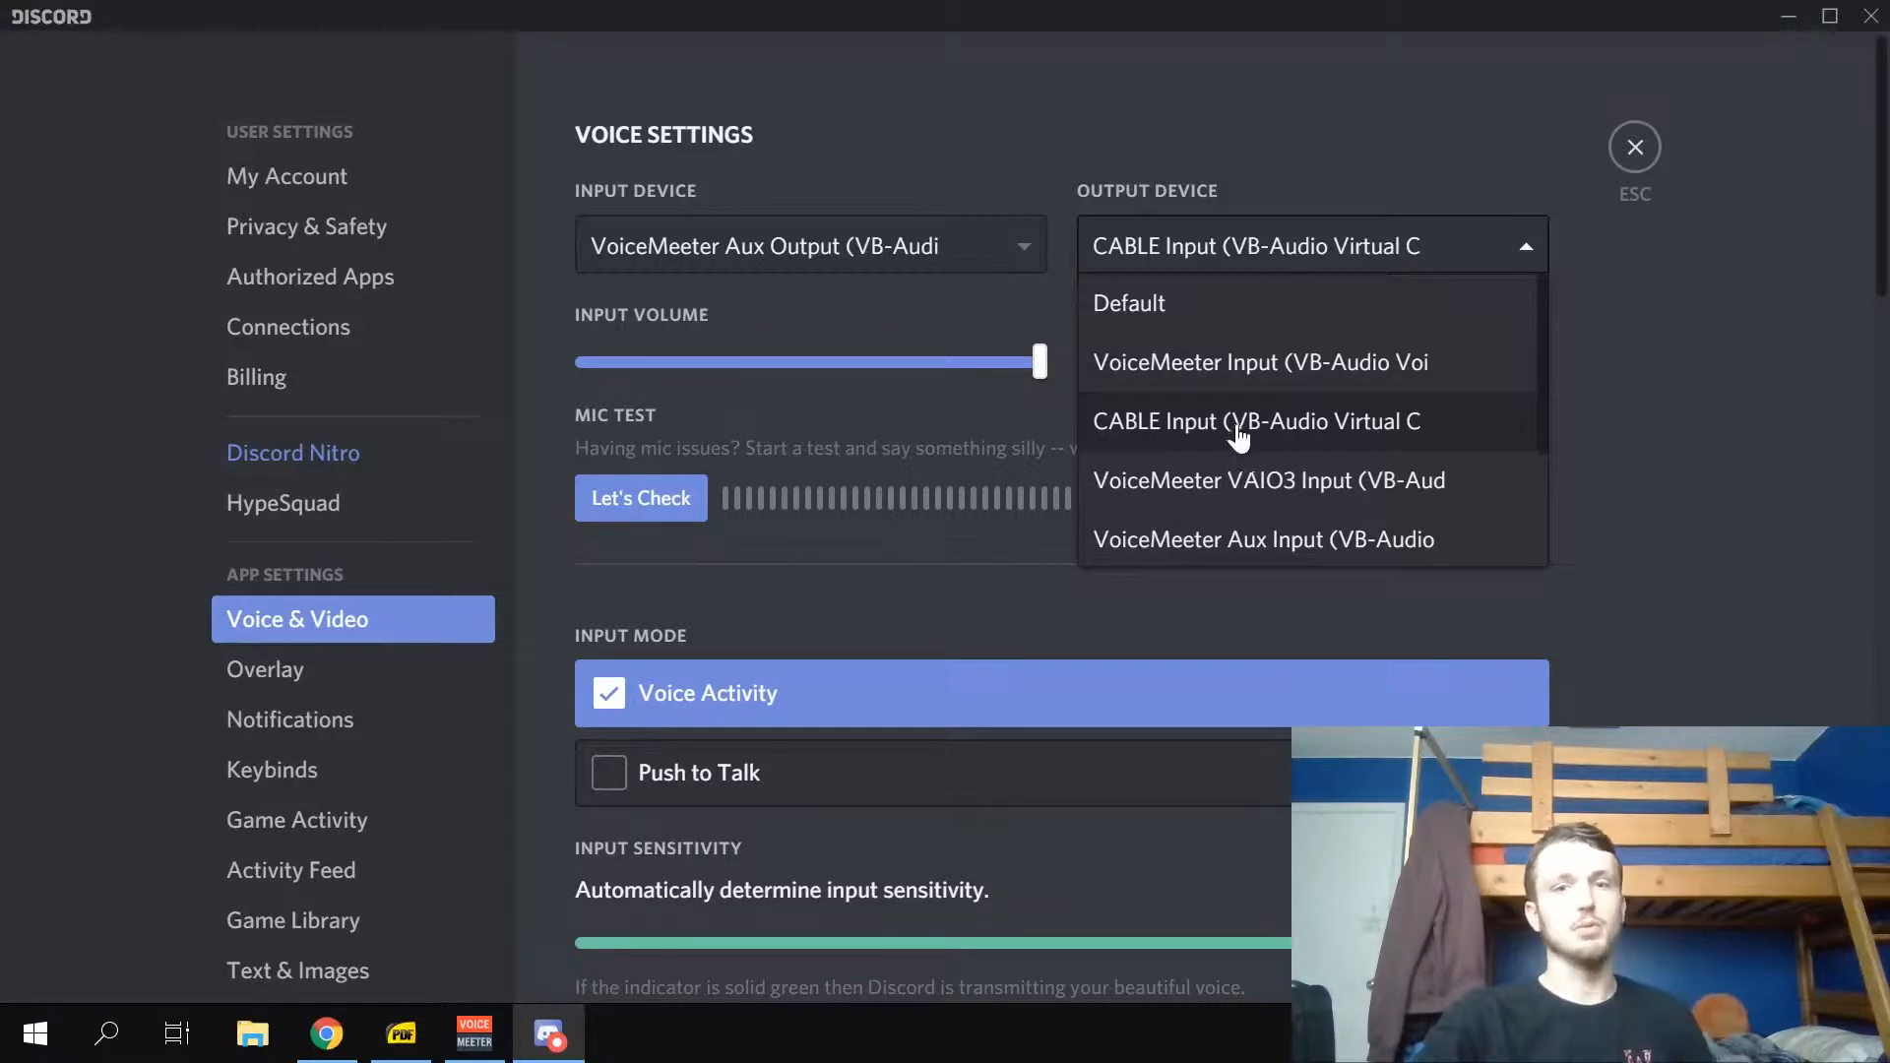
pyautogui.click(1591, 443)
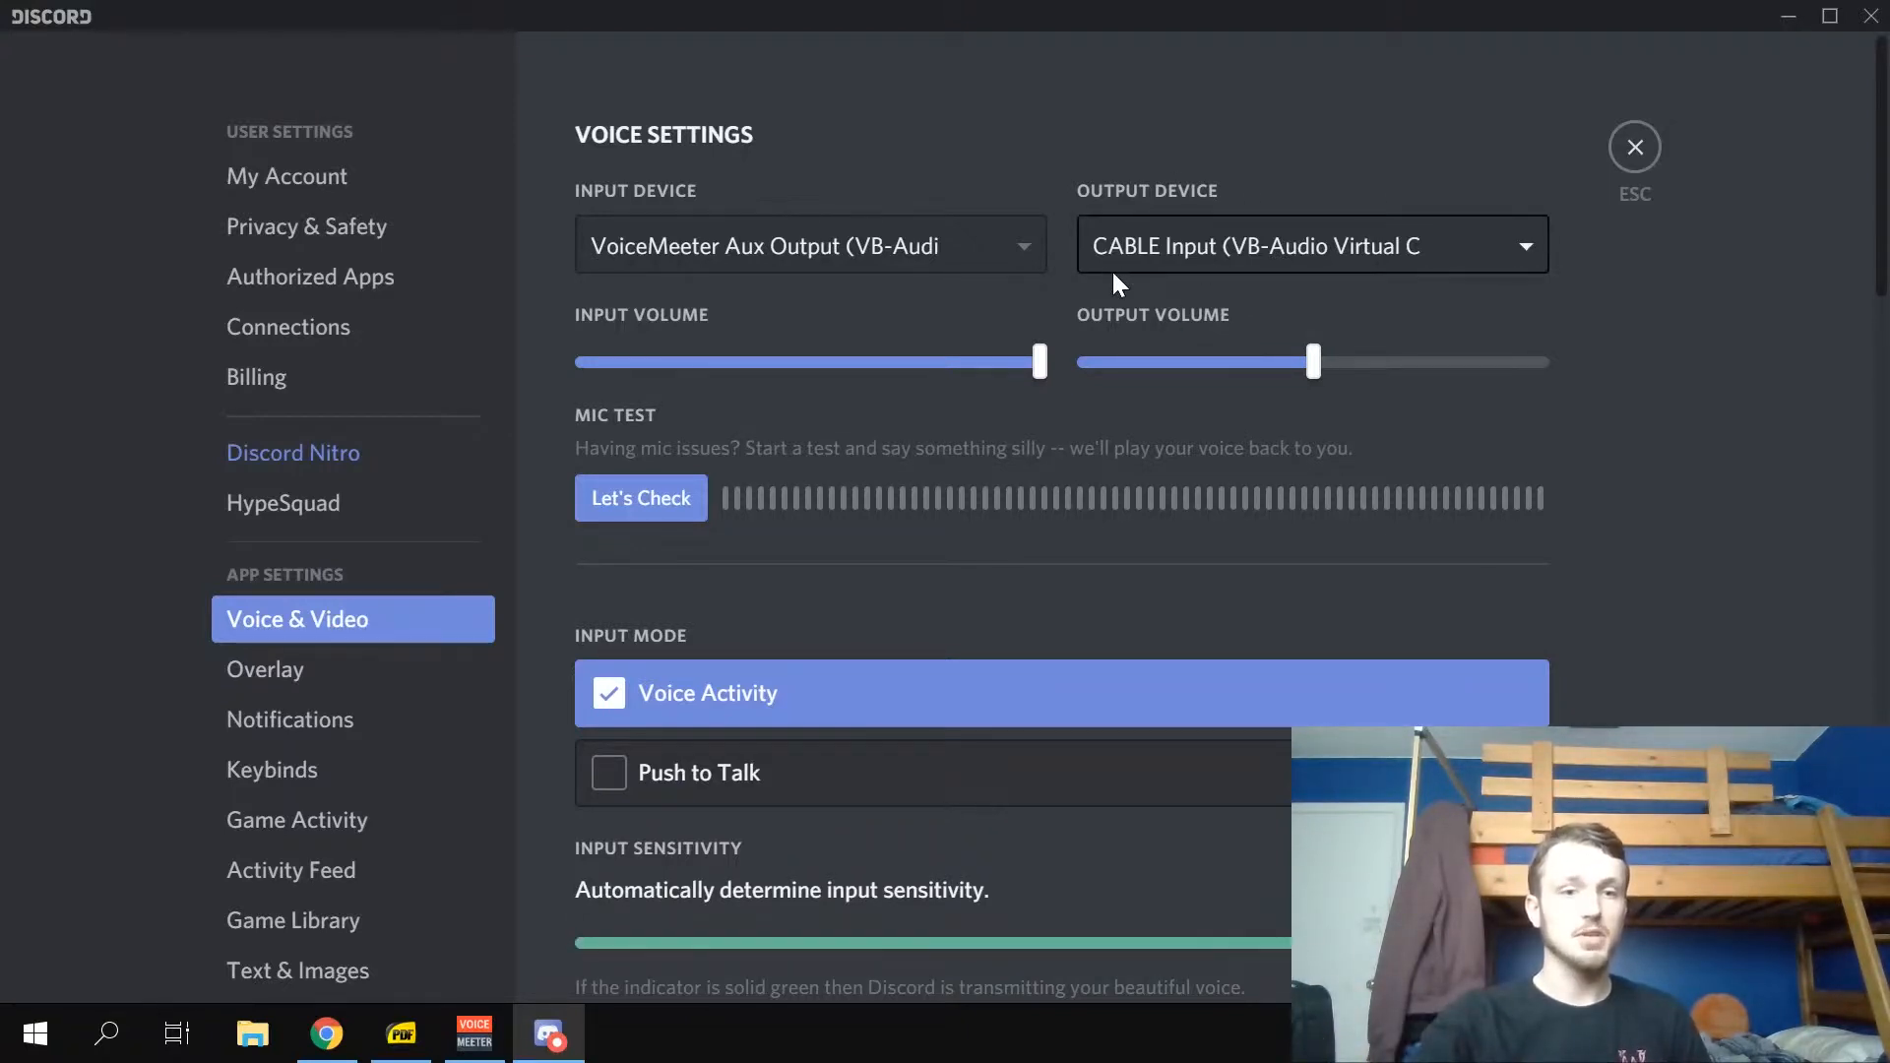
# Step: Compare the Voicemeeter mixer's strips and routing with the input and output devices in Discord's voice settings
pyautogui.click(448, 1051)
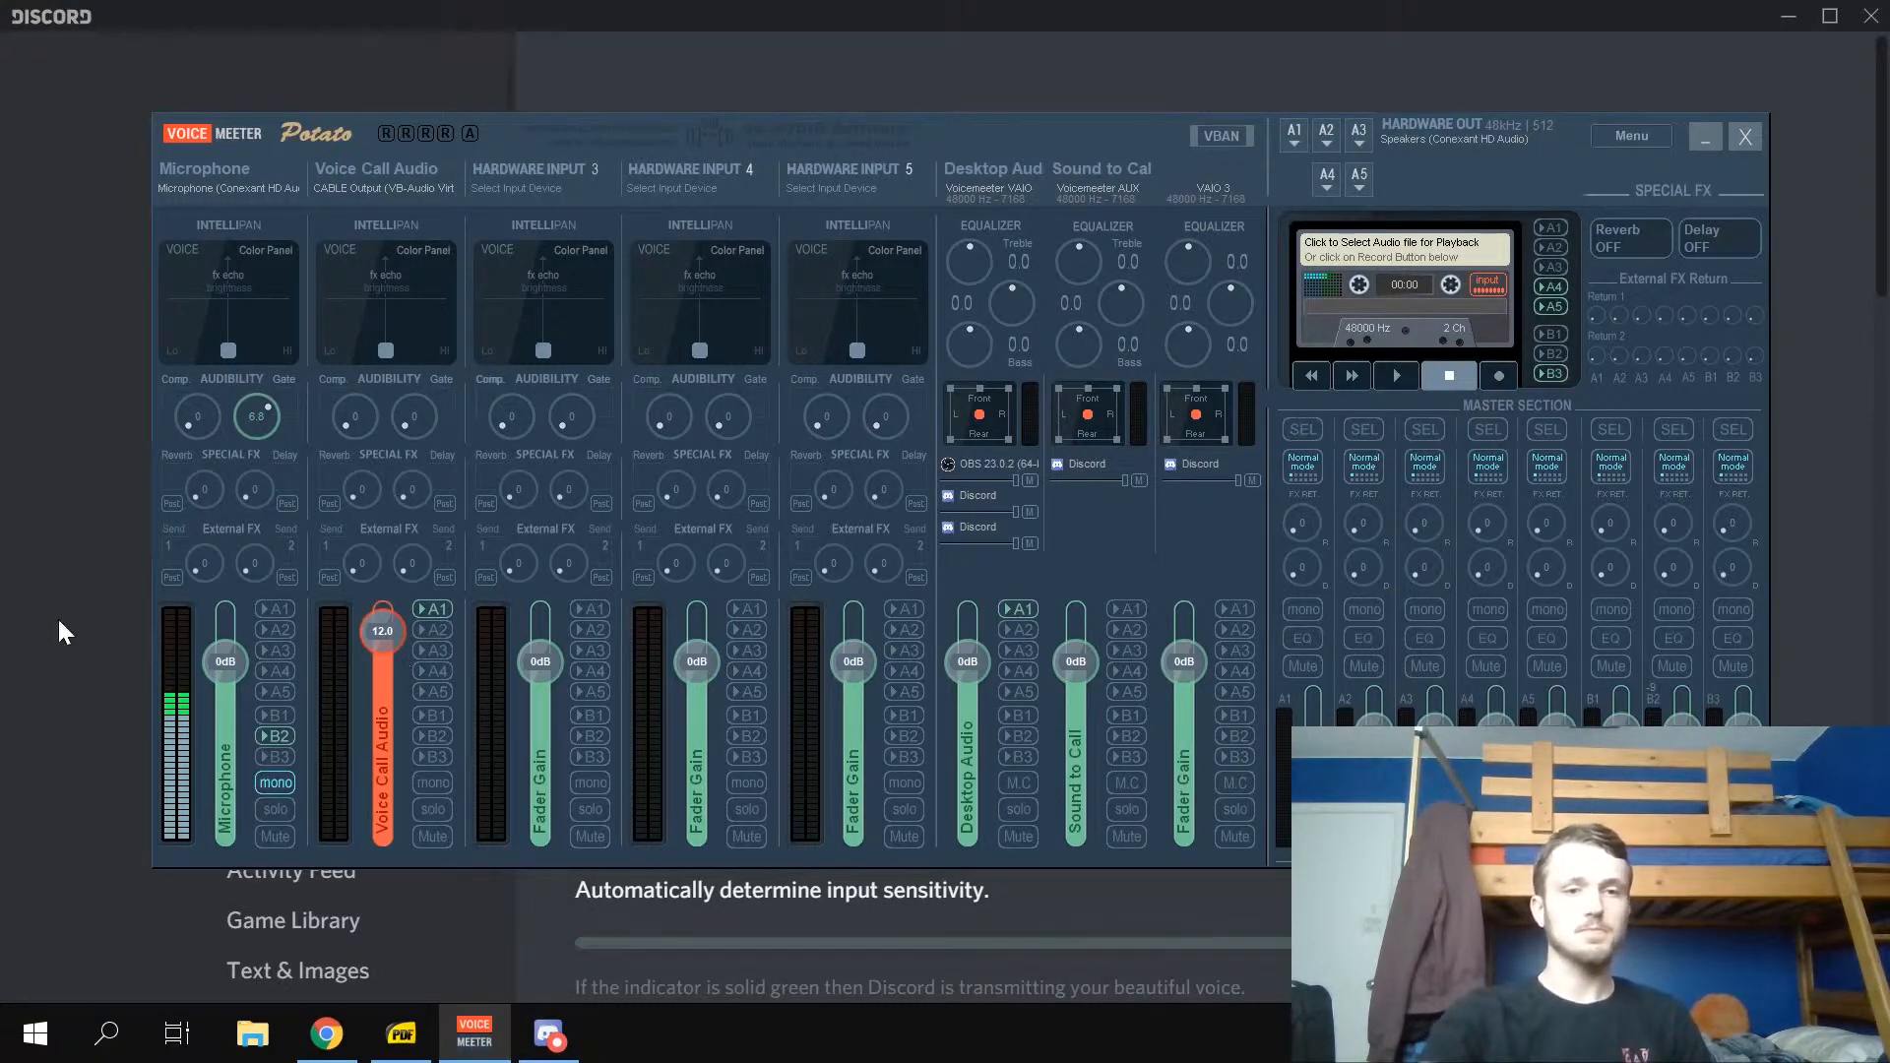
pyautogui.hotkey('alt', 'Tab')
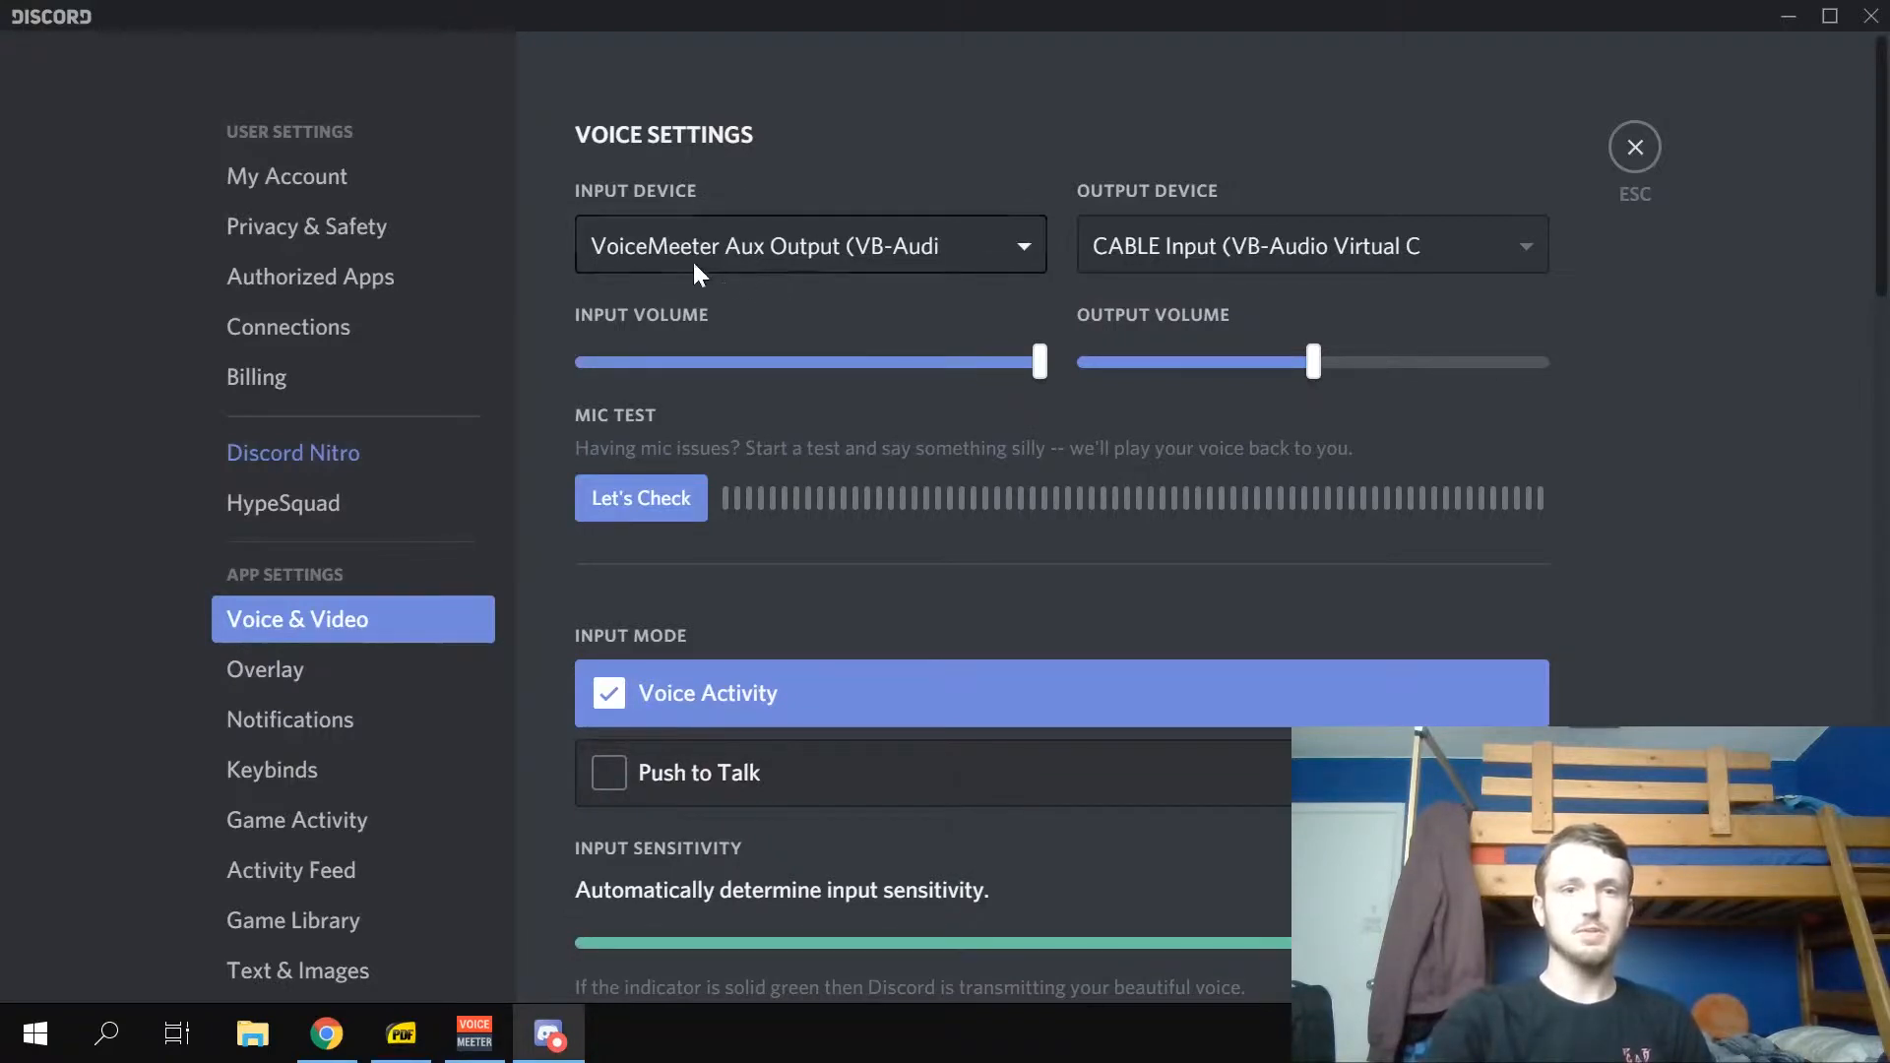
pyautogui.click(497, 1052)
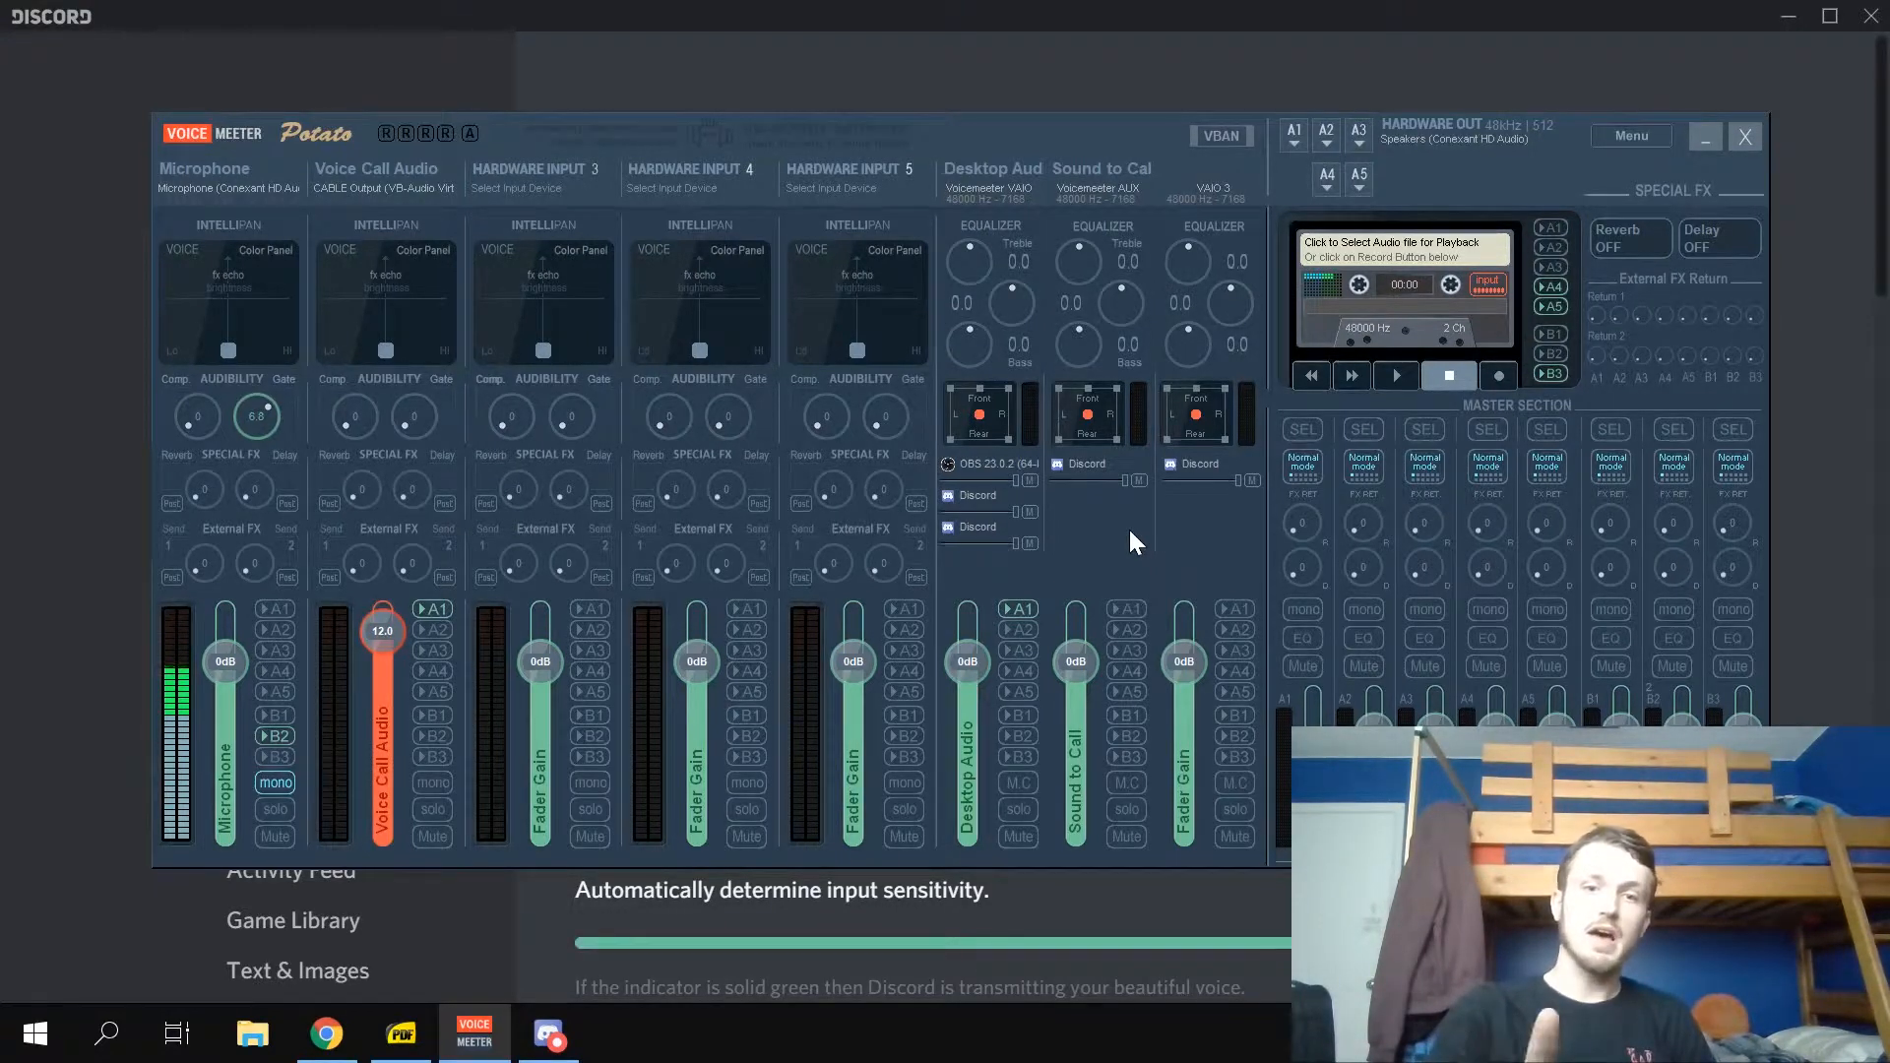
# Step: Try routing the Desktop Audio strip to B2, check Discord's voice settings, and turn the B2 routing back off
pyautogui.click(1028, 736)
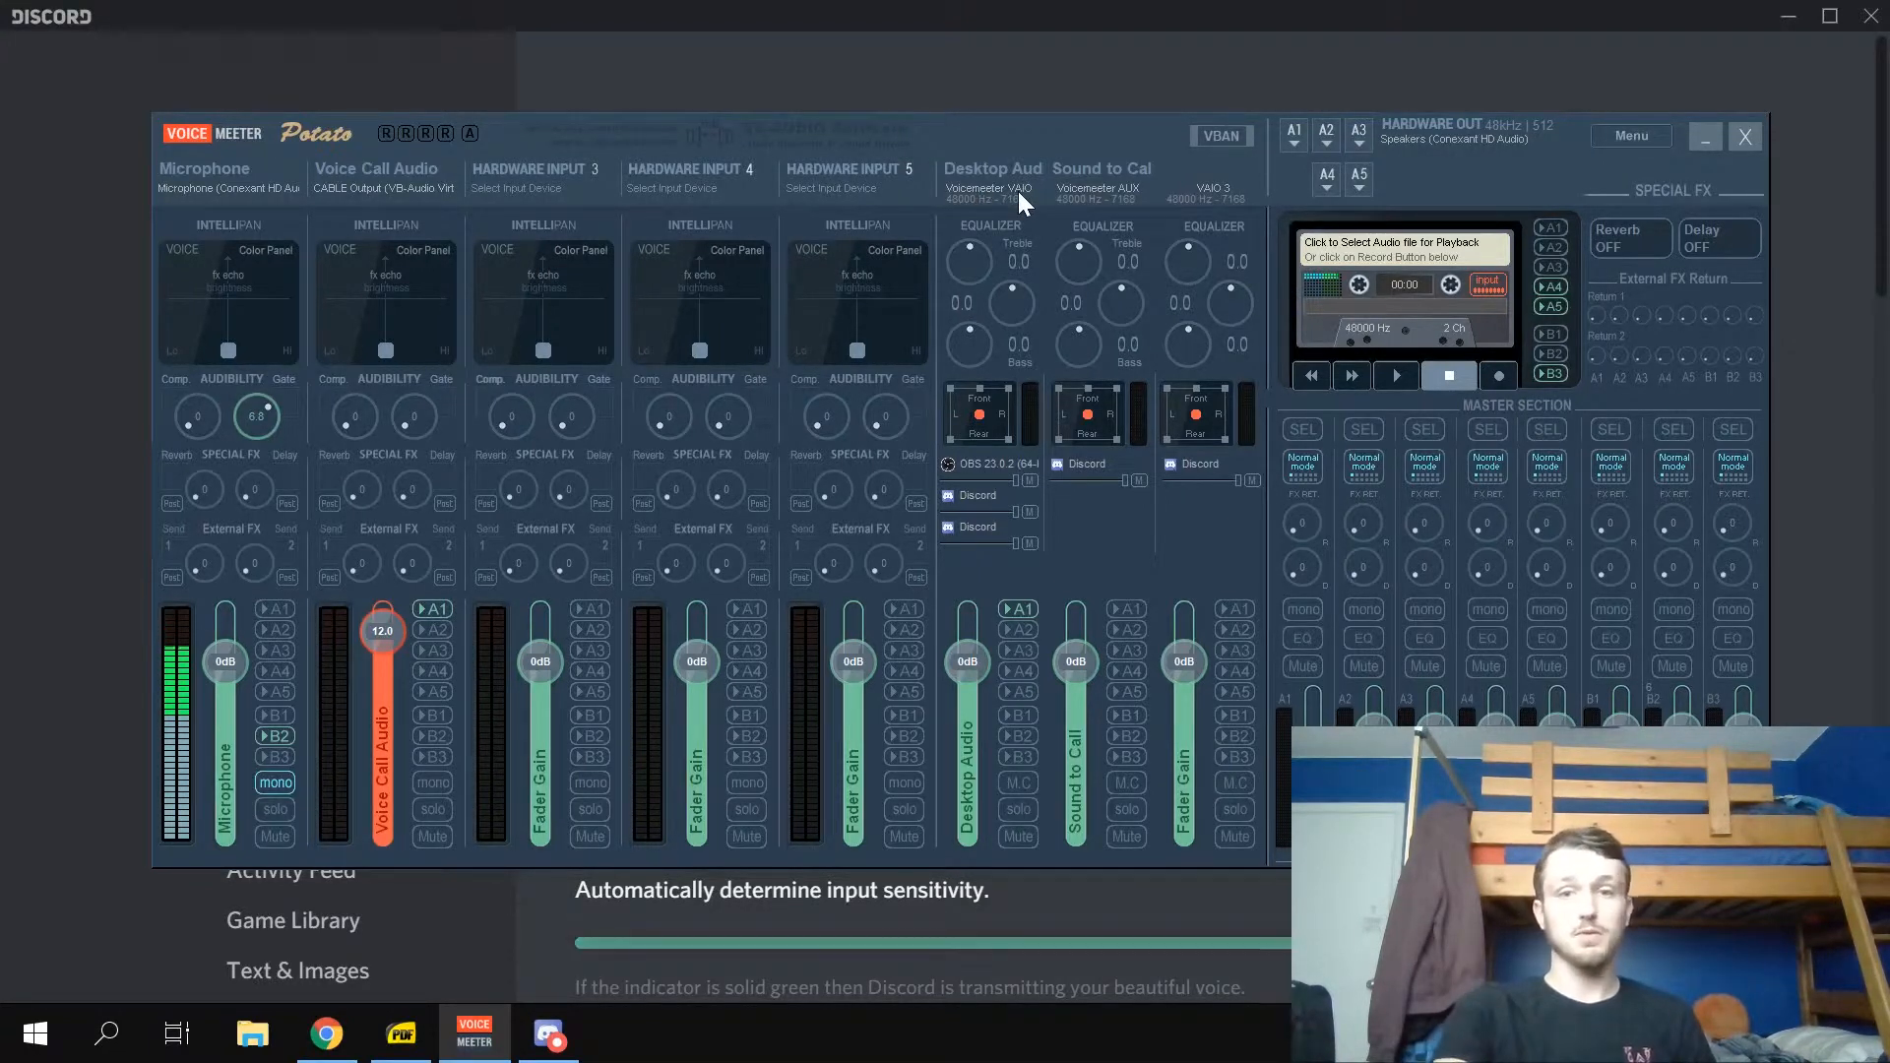
pyautogui.click(1018, 736)
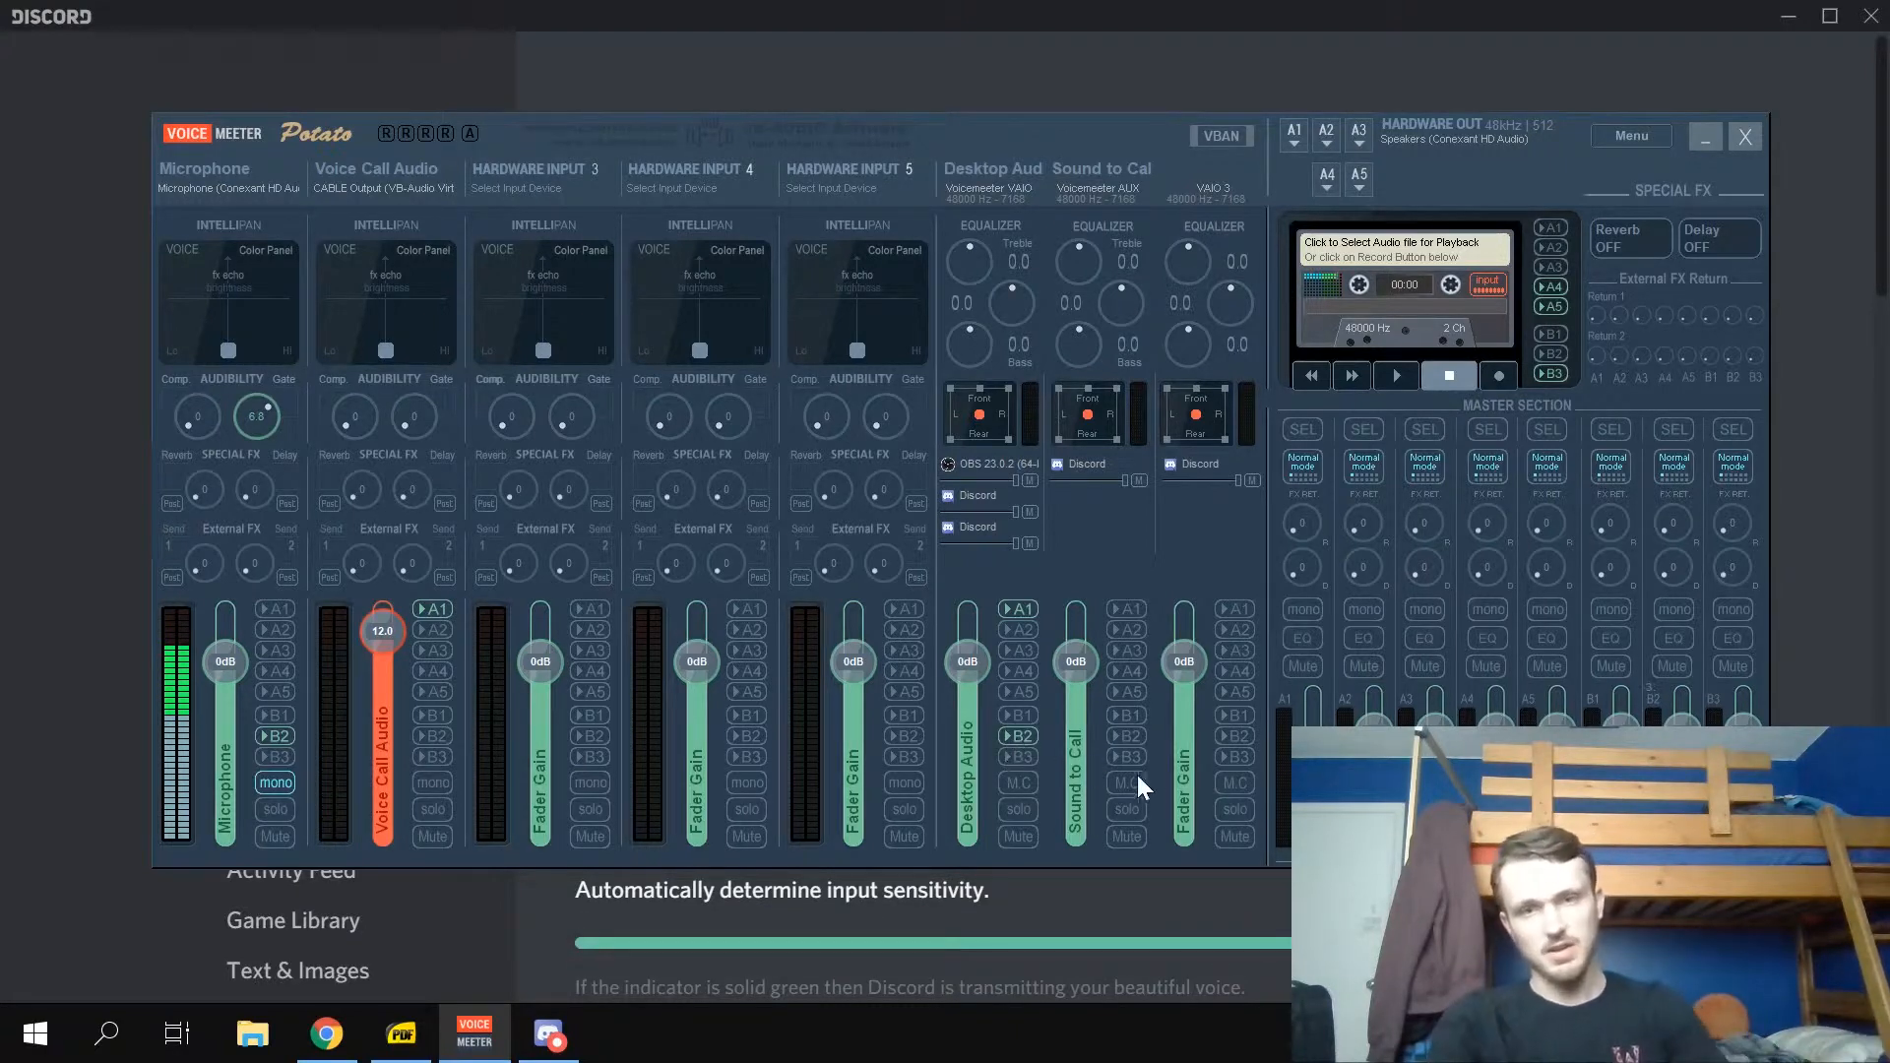
pyautogui.click(1168, 53)
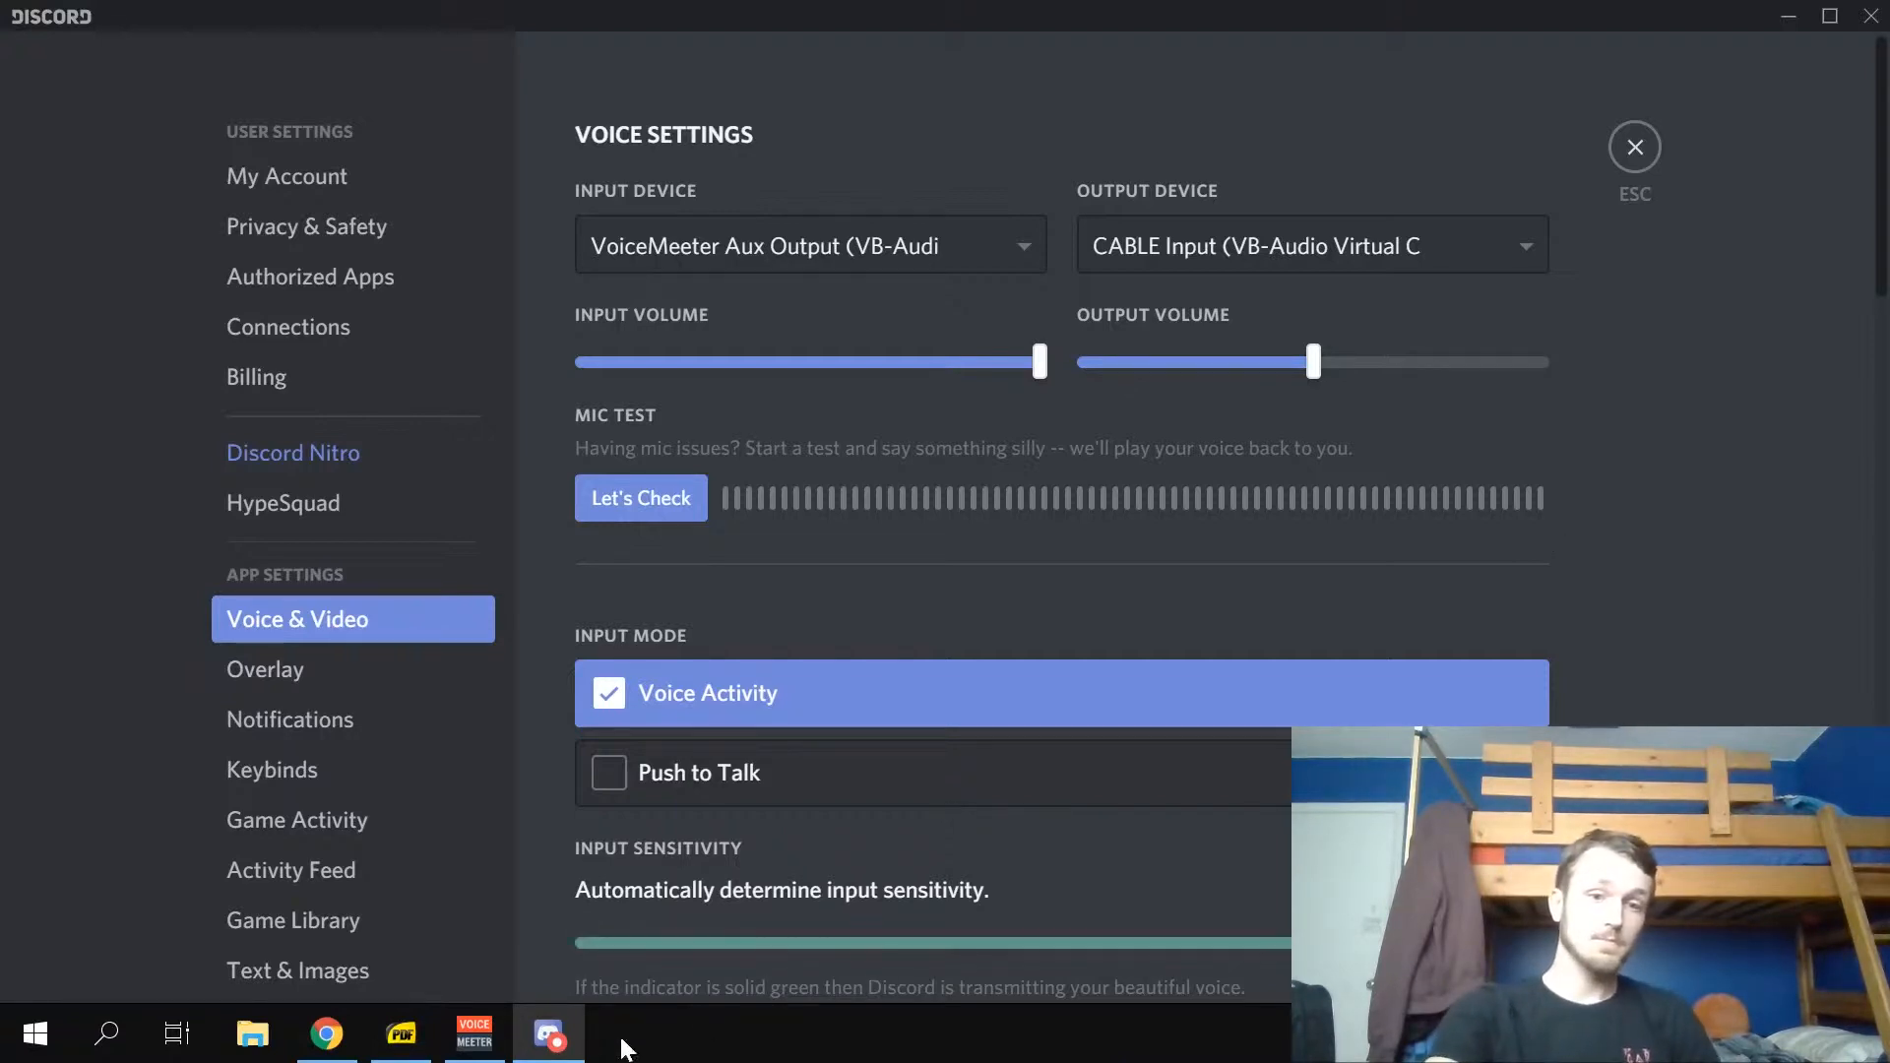
pyautogui.click(474, 1033)
pyautogui.click(1023, 736)
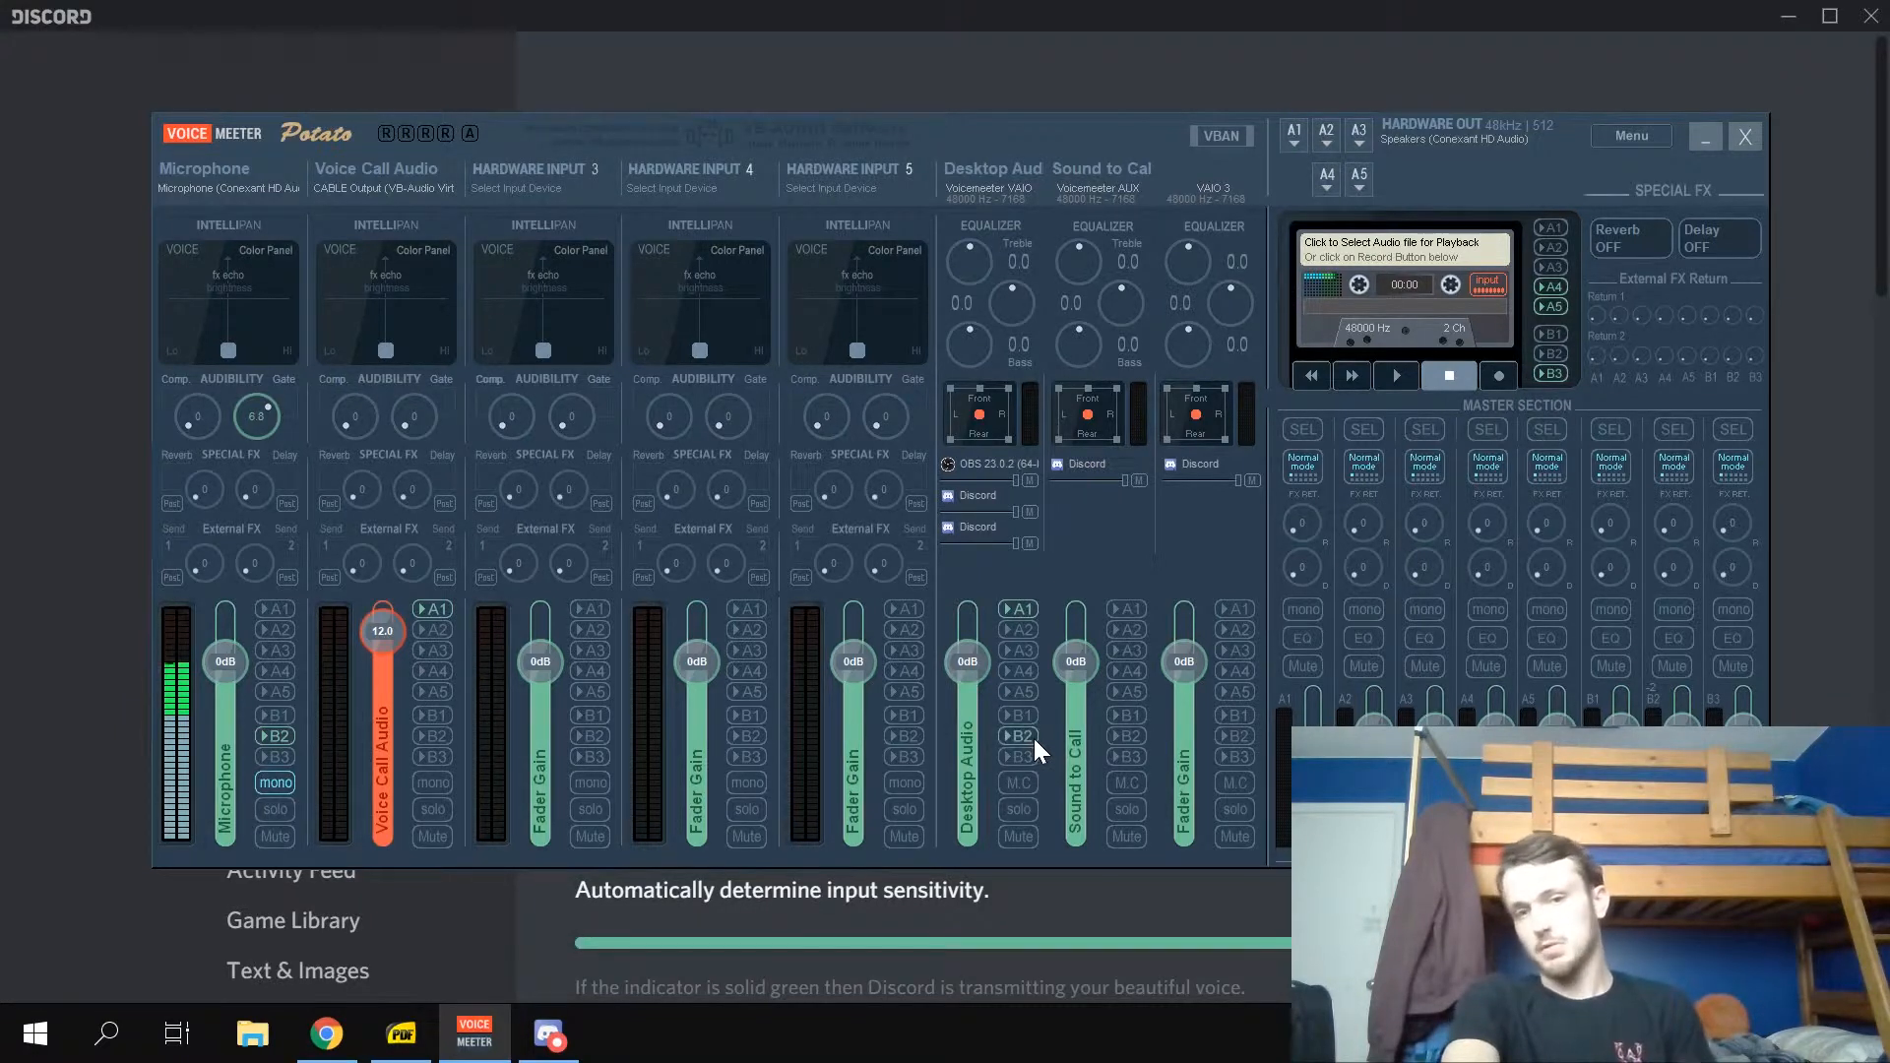
pyautogui.click(1029, 738)
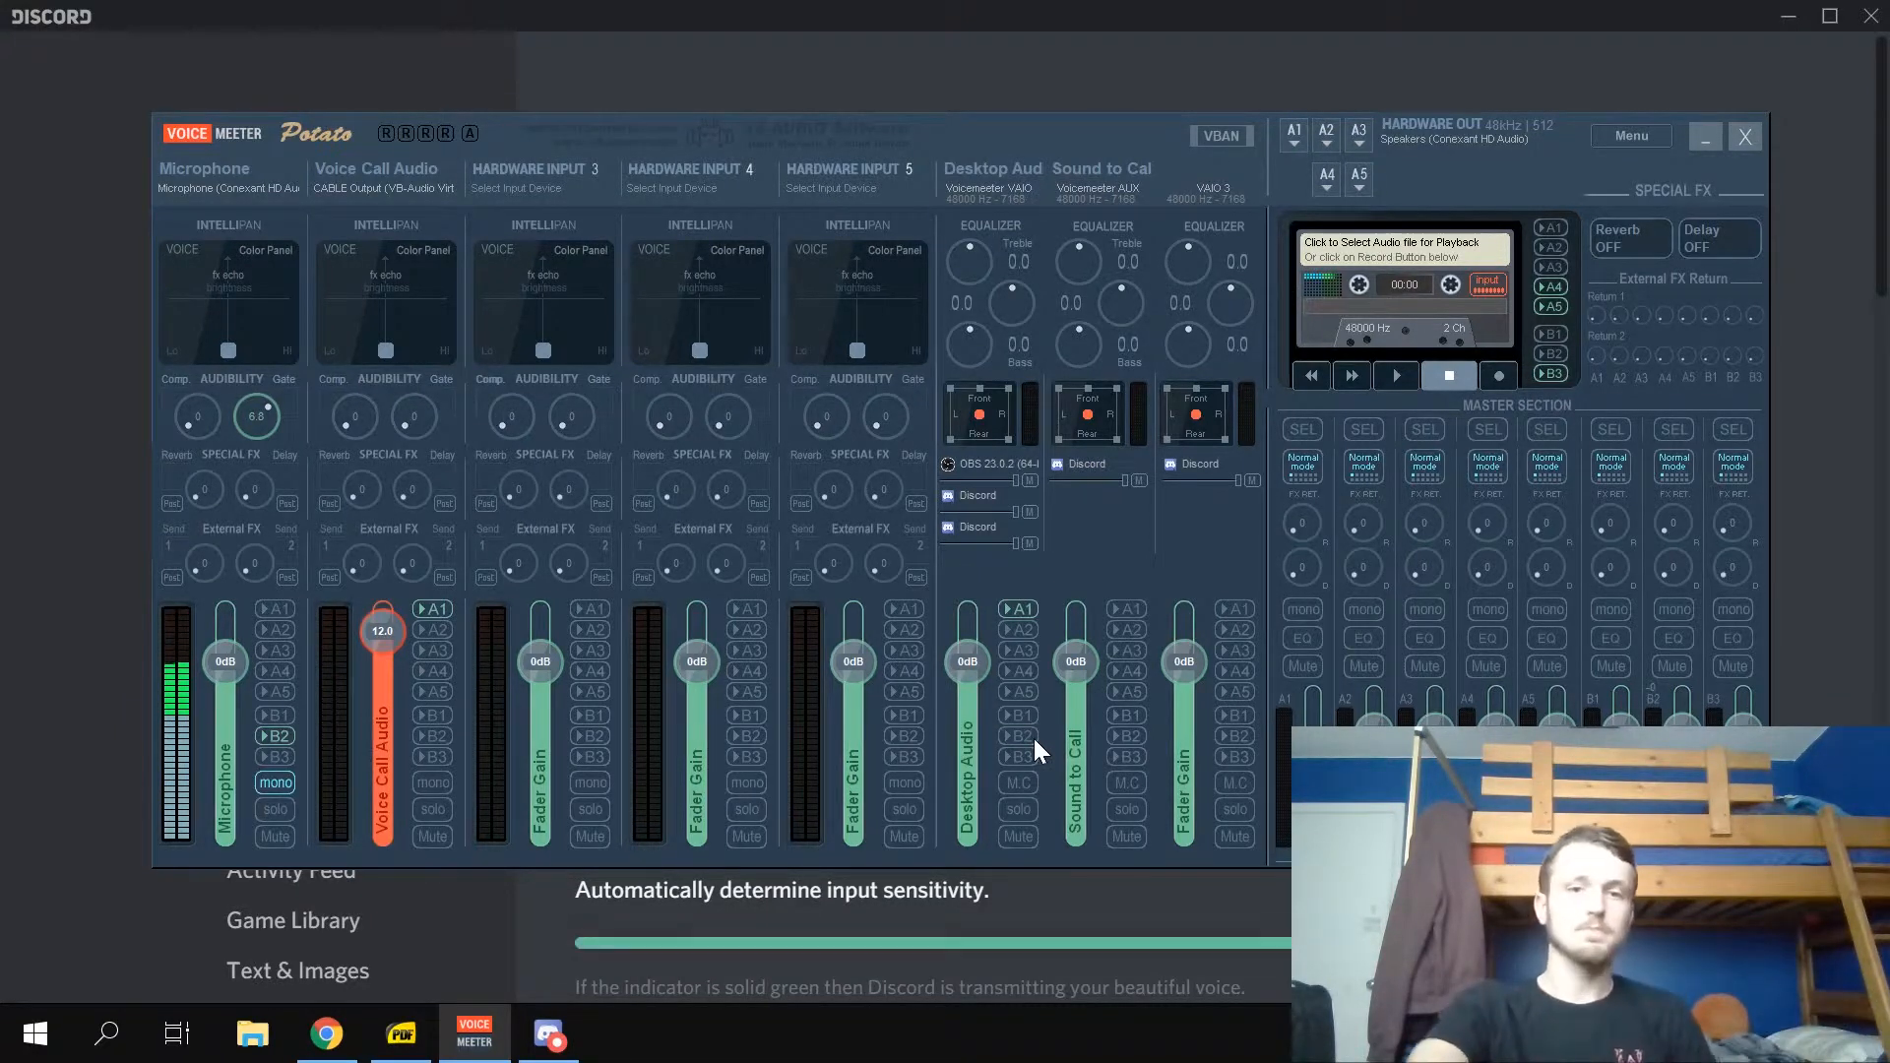